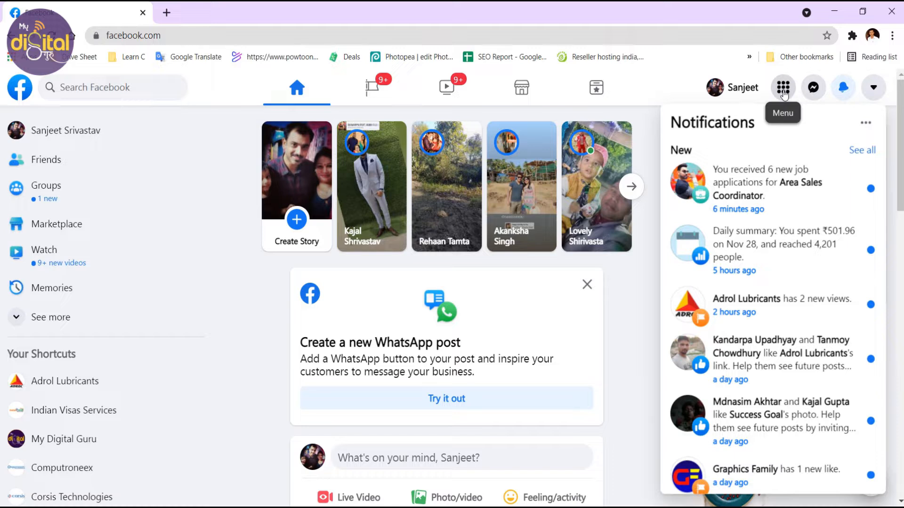
Start a new ad campaign with the Lead generation objective and expand the optional campaign naming section.
left_click(782, 89)
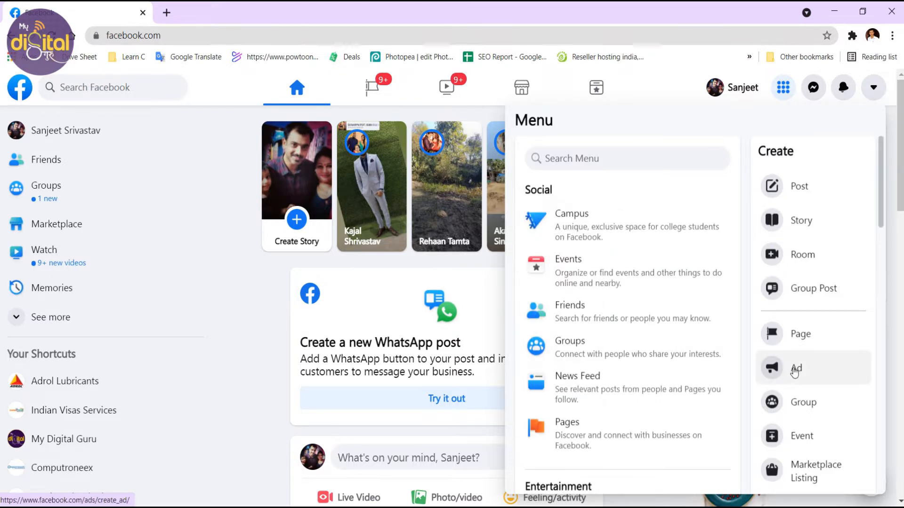
left_click(794, 371)
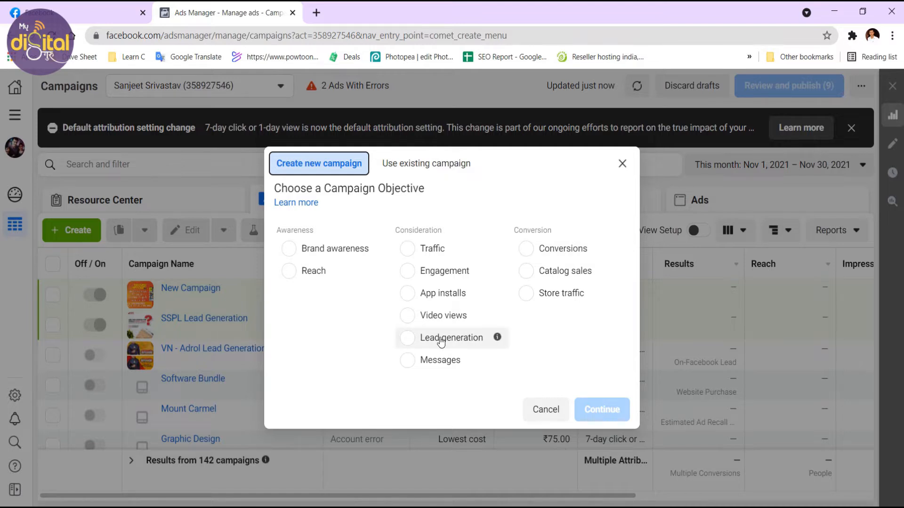
left_click(407, 339)
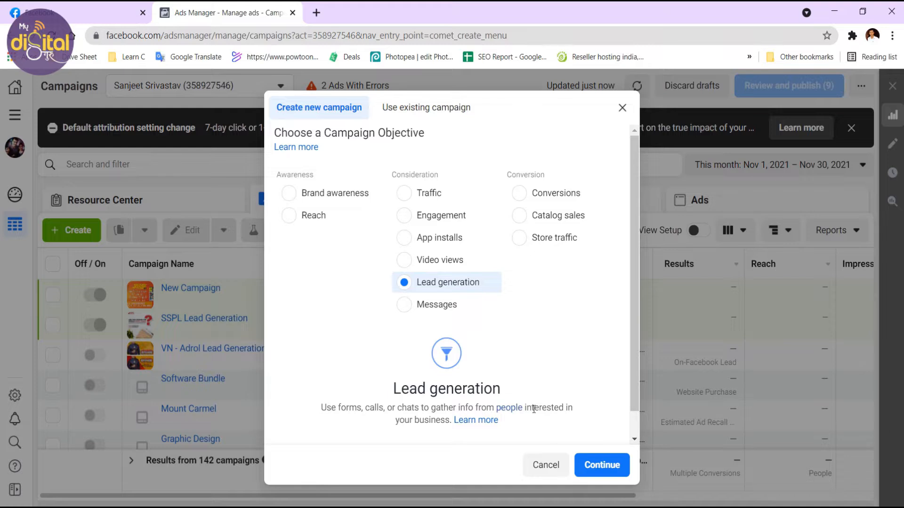
scroll(612, 367, "down", 1)
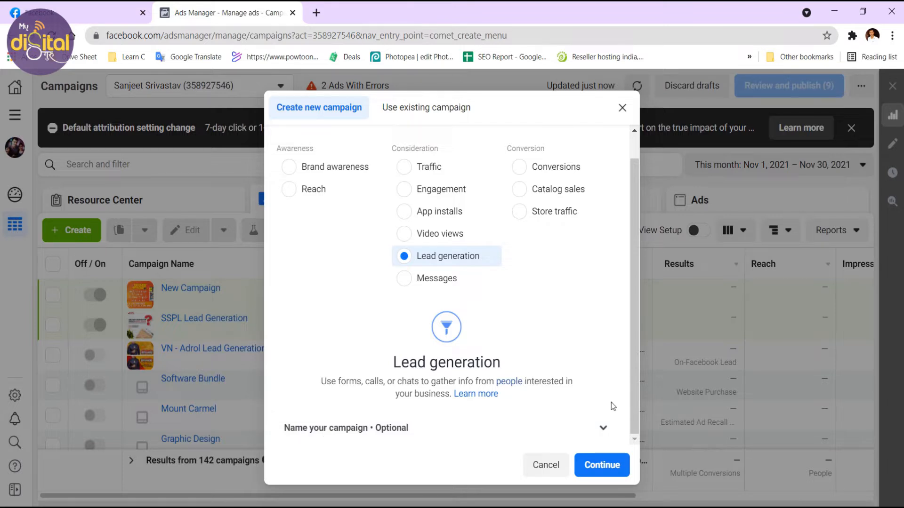
left_click(603, 429)
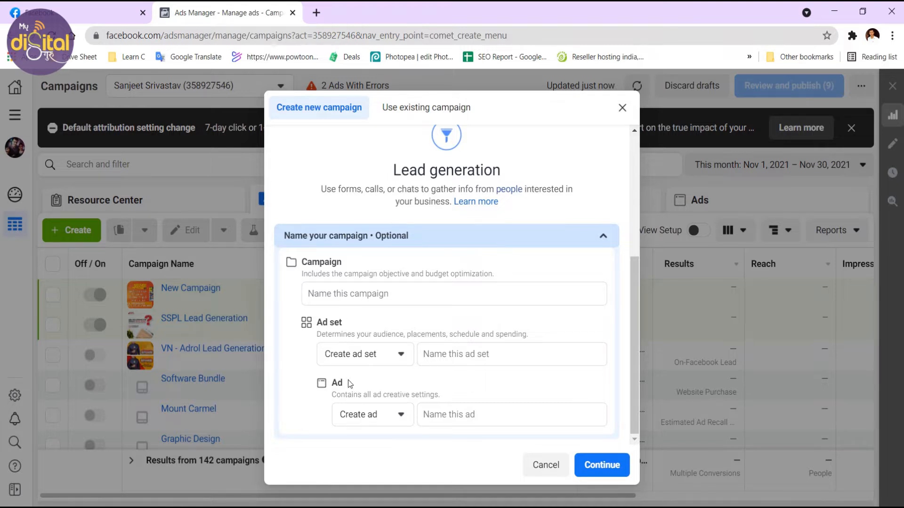
Examine the ad-level naming description and the Cambly Kids India sponsored post in the Facebook feed as an ad creative example.
left_click(339, 294)
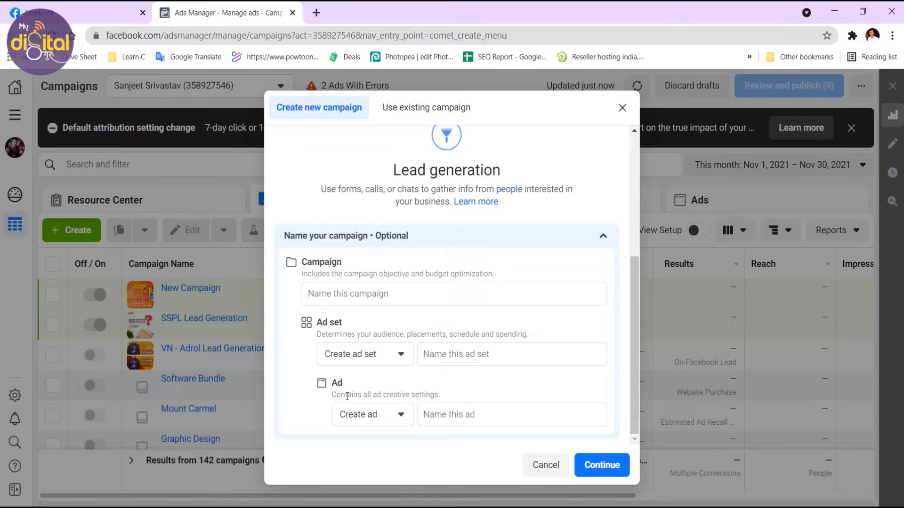
left_click_drag(332, 383, 442, 397)
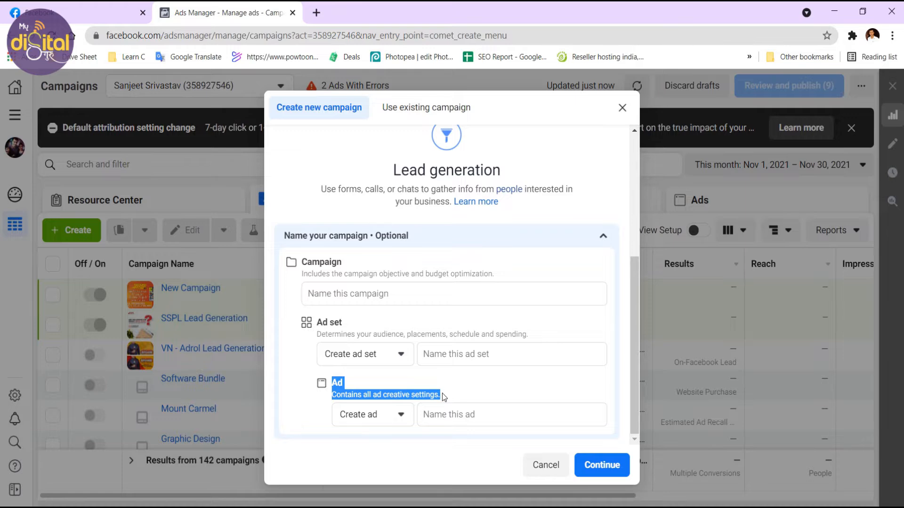
left_click(59, 13)
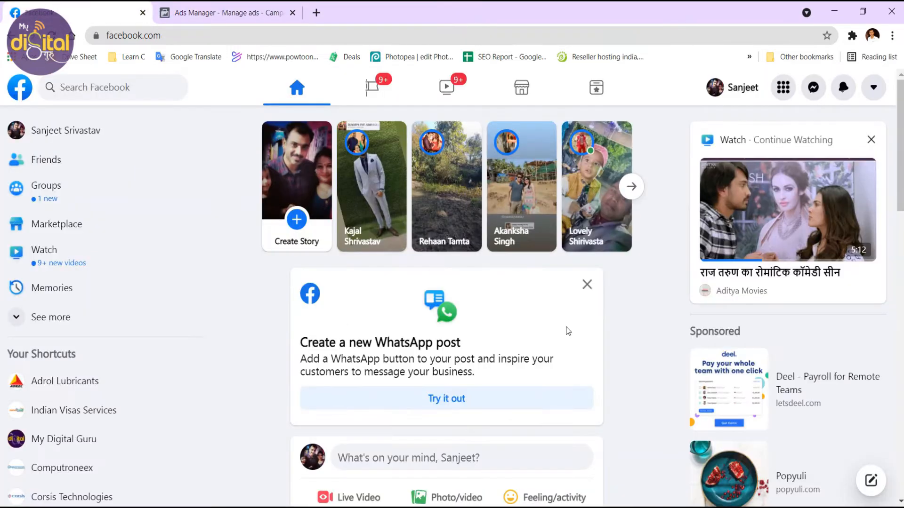
scroll(575, 330, "down", 12)
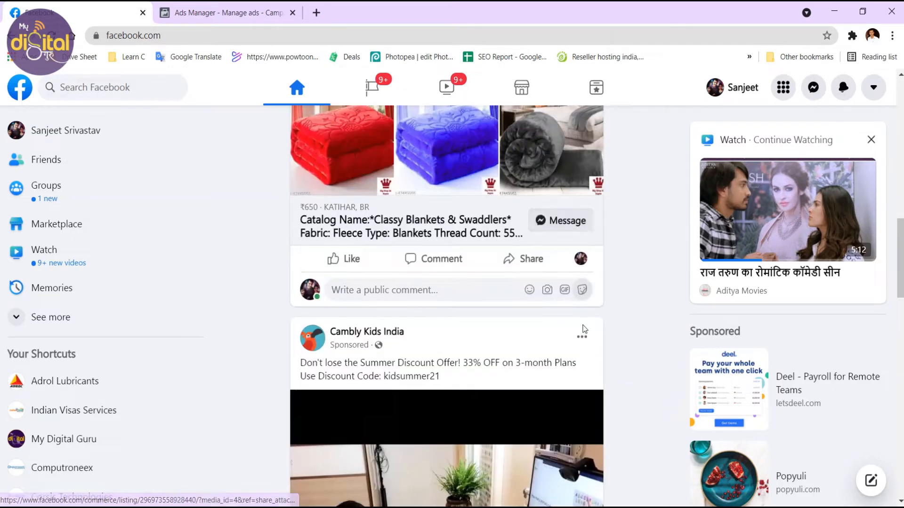
scroll(584, 329, "down", 5)
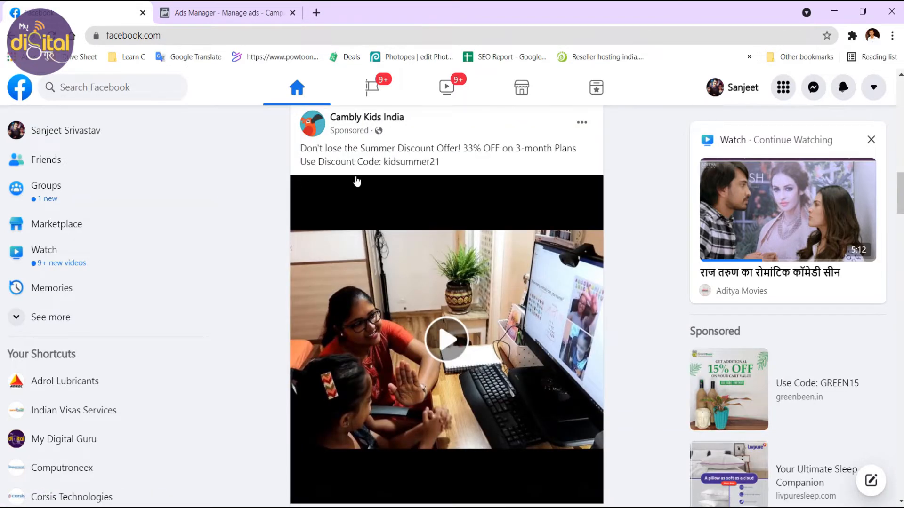
left_click_drag(301, 149, 371, 149)
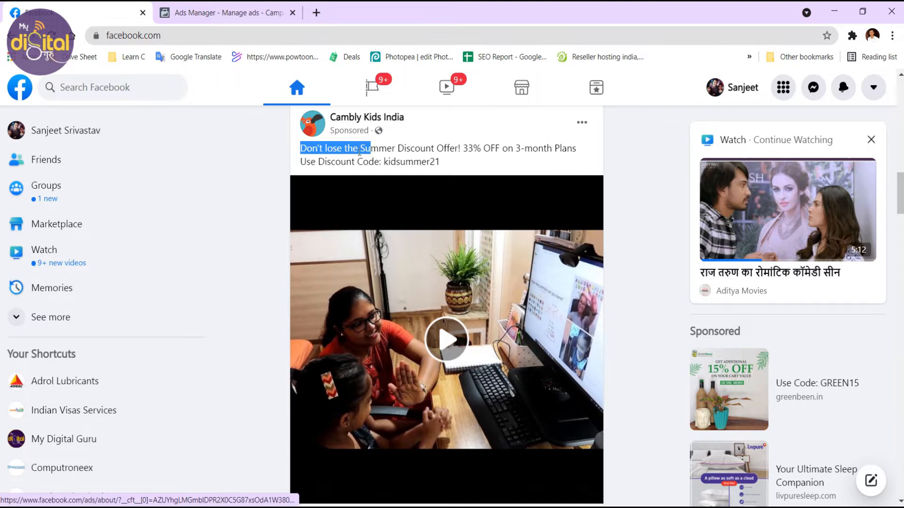
left_click(450, 160)
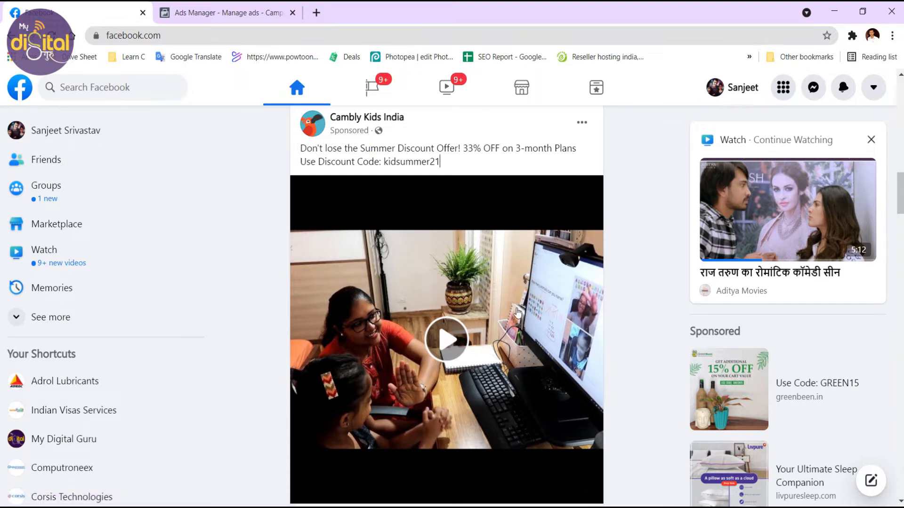
left_click(871, 139)
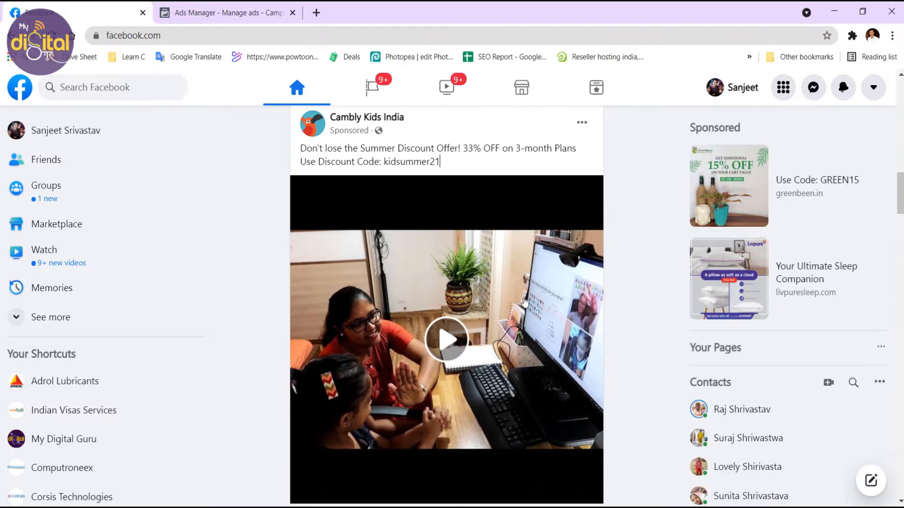
scroll(492, 328, "down", 1)
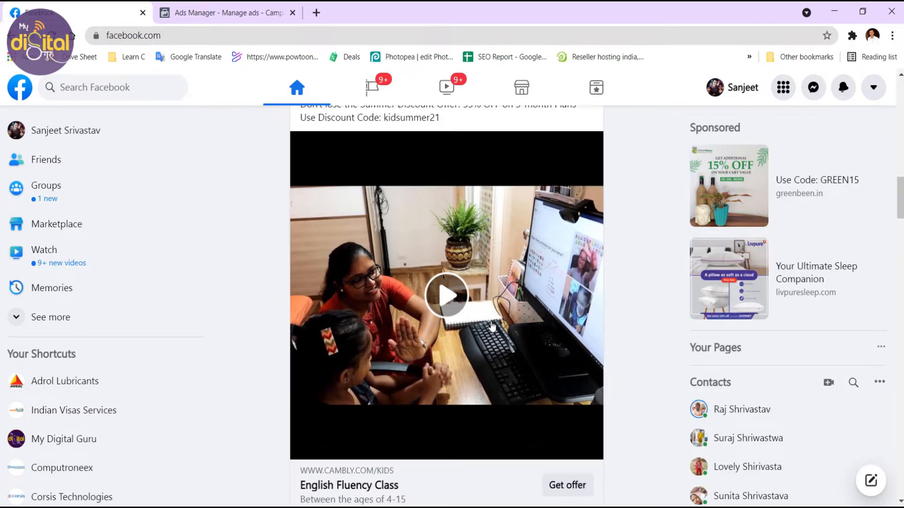
left_click(204, 15)
left_click_drag(357, 394, 441, 394)
left_click(71, 15)
scroll(481, 353, "down", 2)
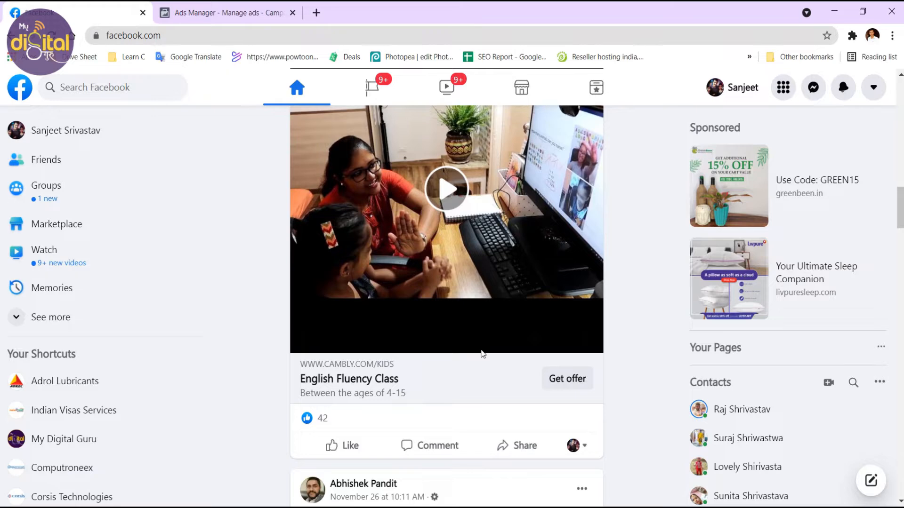
scroll(481, 352, "up", 2)
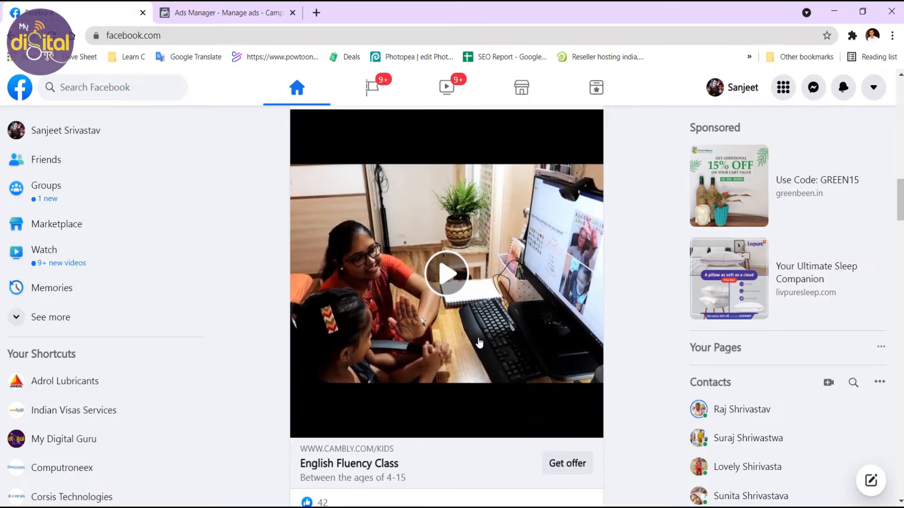
left_click(201, 6)
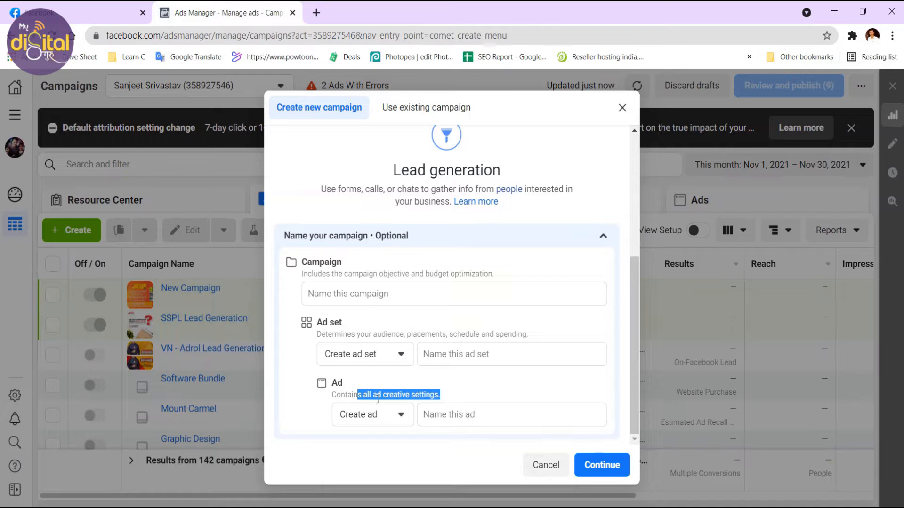
Name the campaign Test Lead Generation, the ad set Lead Generation and the ad Facebook Lead, and continue to campaign setup.
left_click(328, 293)
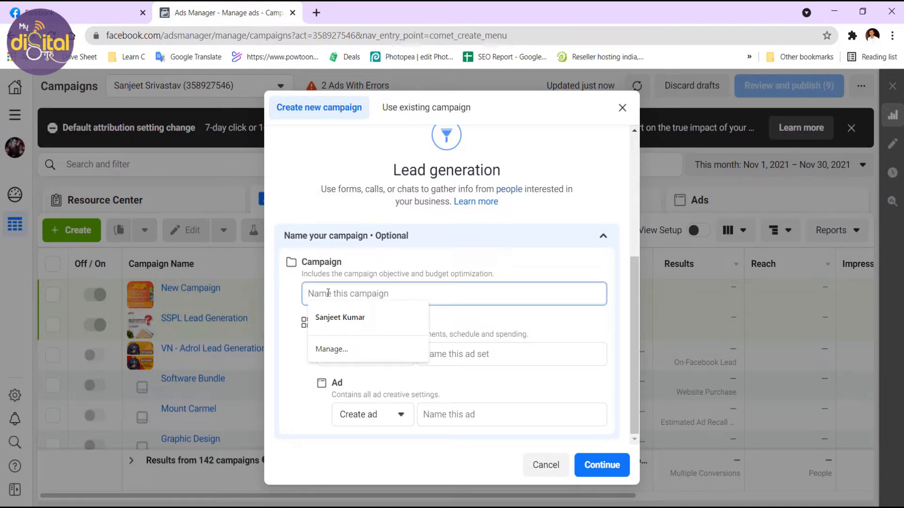
type("Tes")
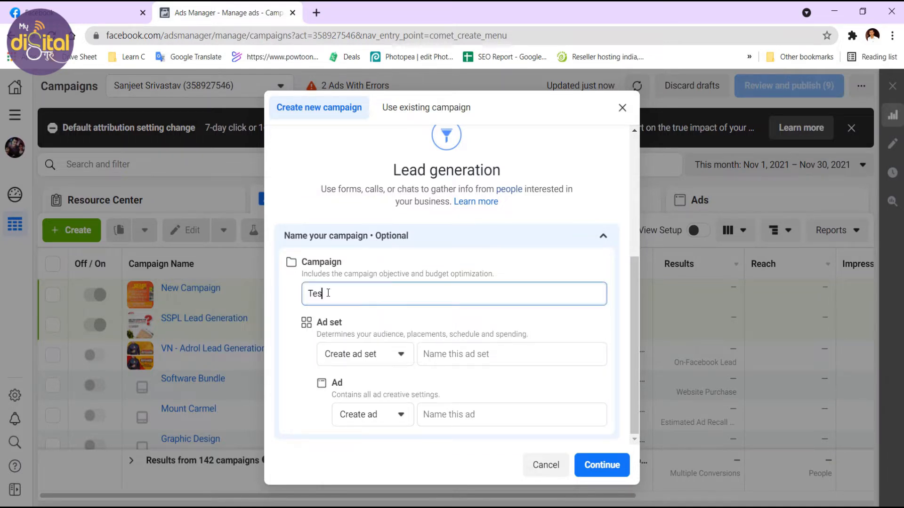
type("t Lead Generation")
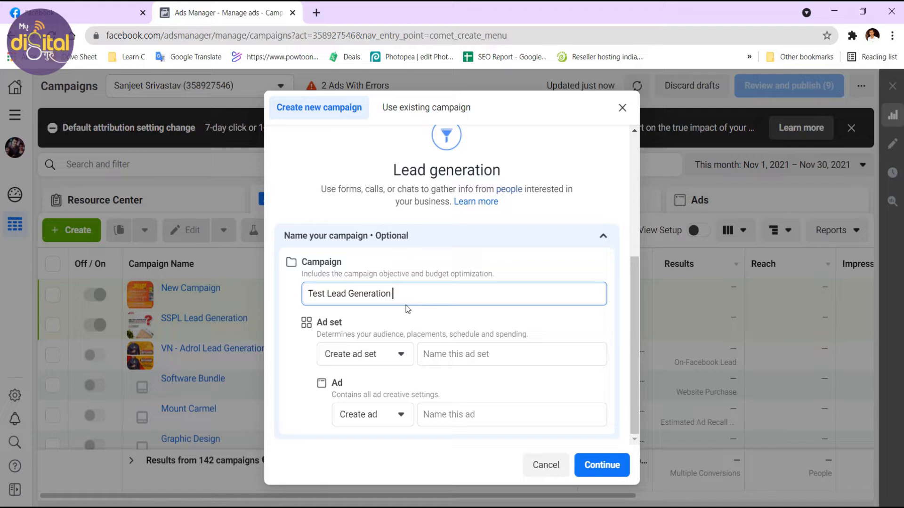
left_click(455, 355)
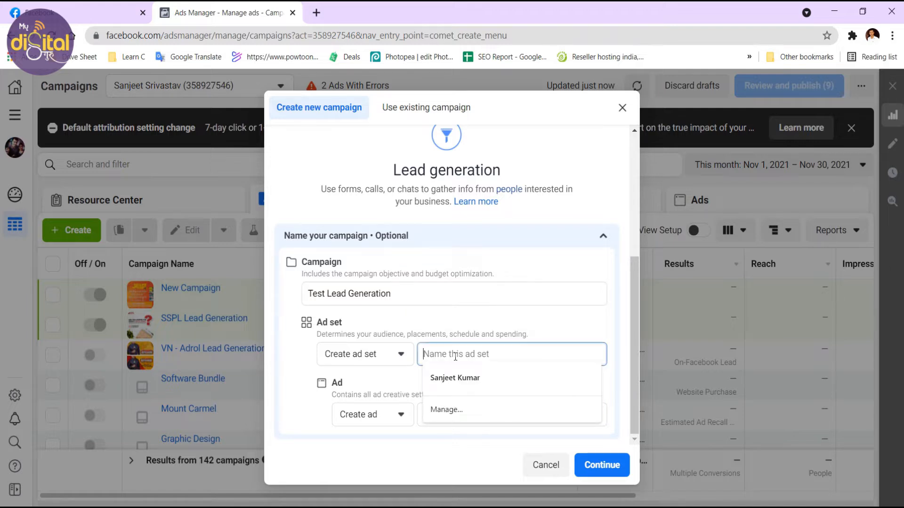
type("Lead Generation")
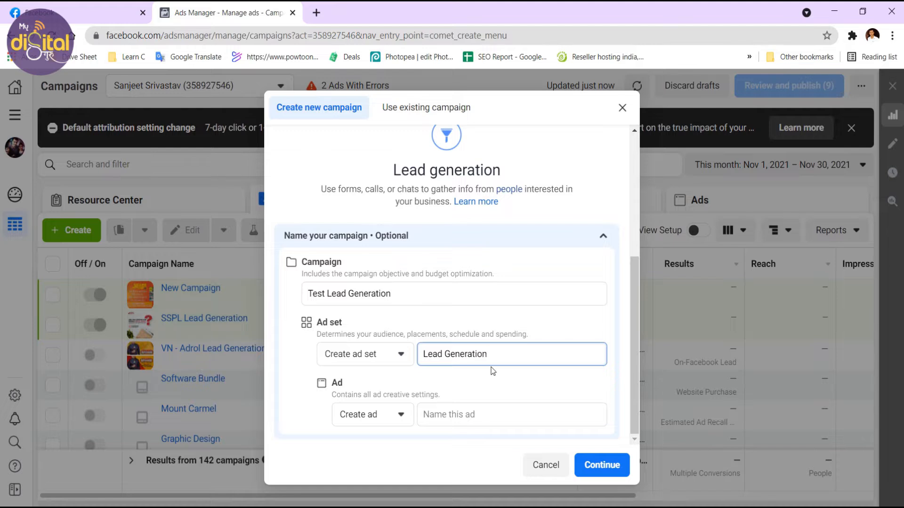
left_click(455, 415)
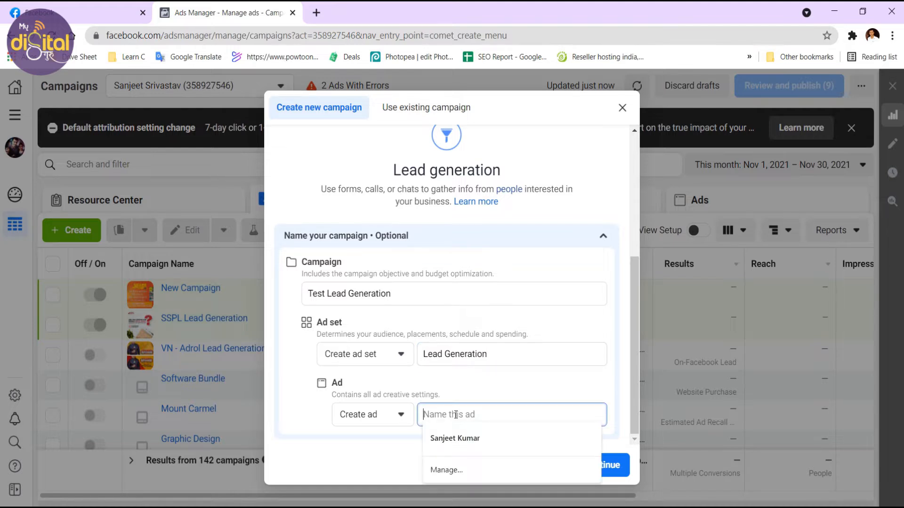
type("Facebook Lead")
left_click(627, 467)
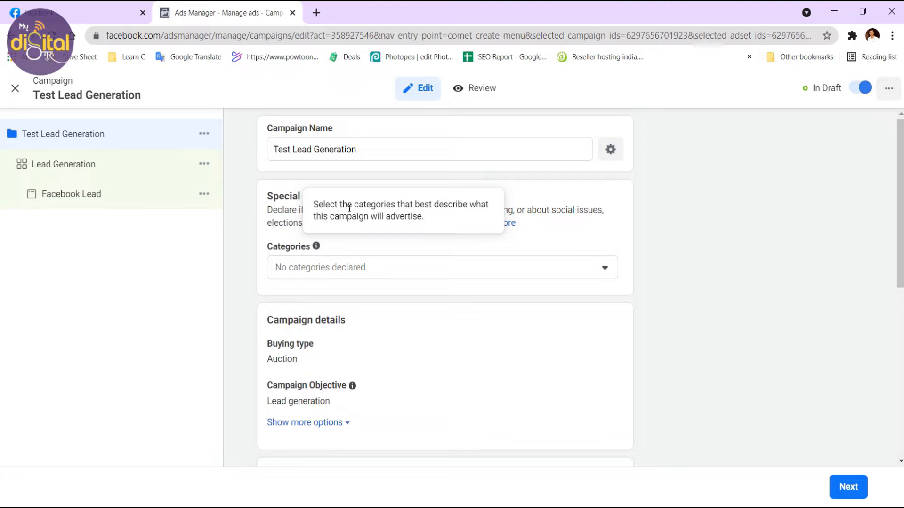
Examine the available Special Ad Categories for the campaign without declaring any.
left_click(605, 268)
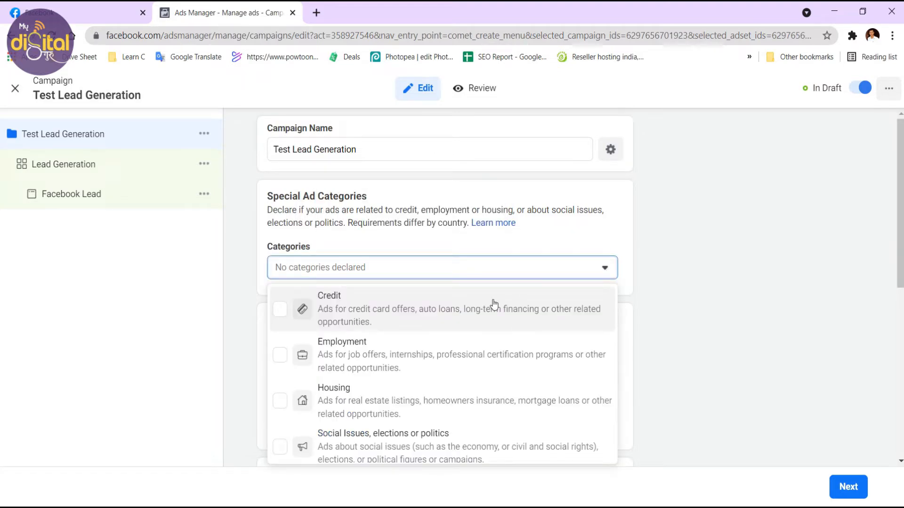
scroll(461, 356, "down", 1)
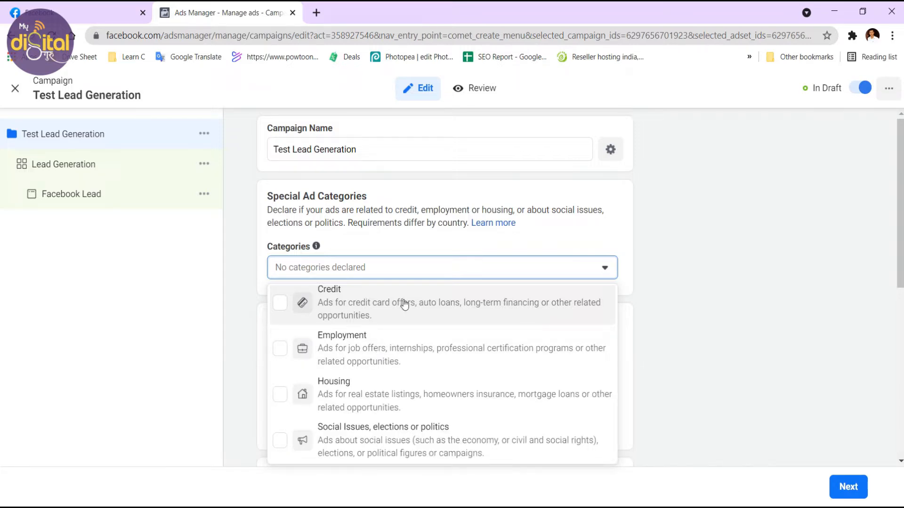
left_click(429, 245)
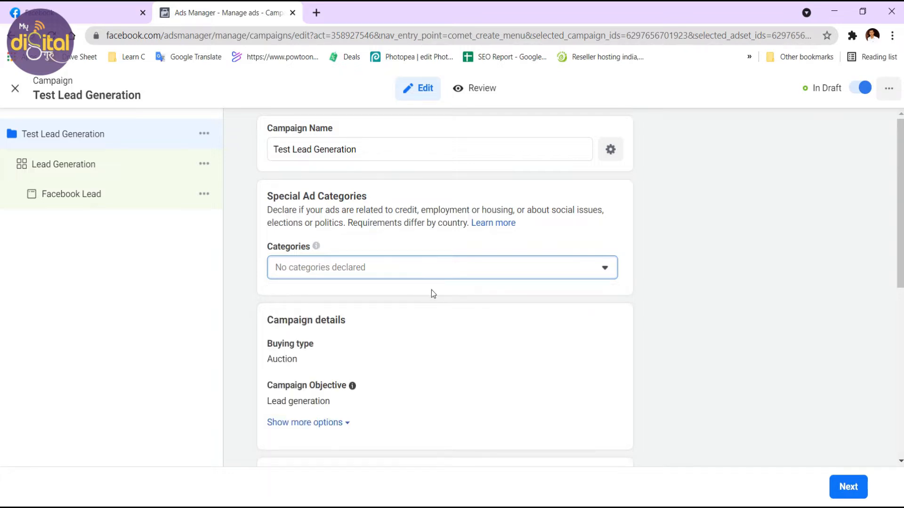
scroll(433, 292, "down", 3)
scroll(433, 292, "up", 3)
left_click(410, 271)
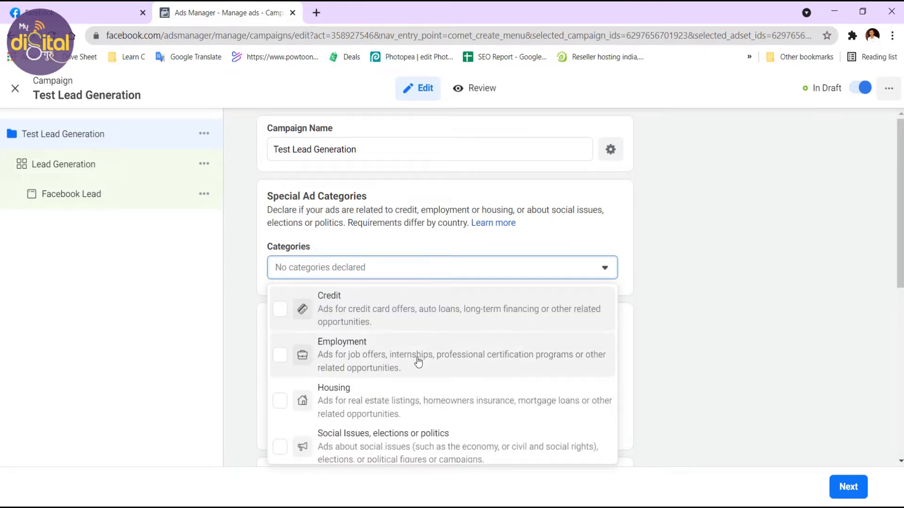
scroll(418, 361, "down", 1)
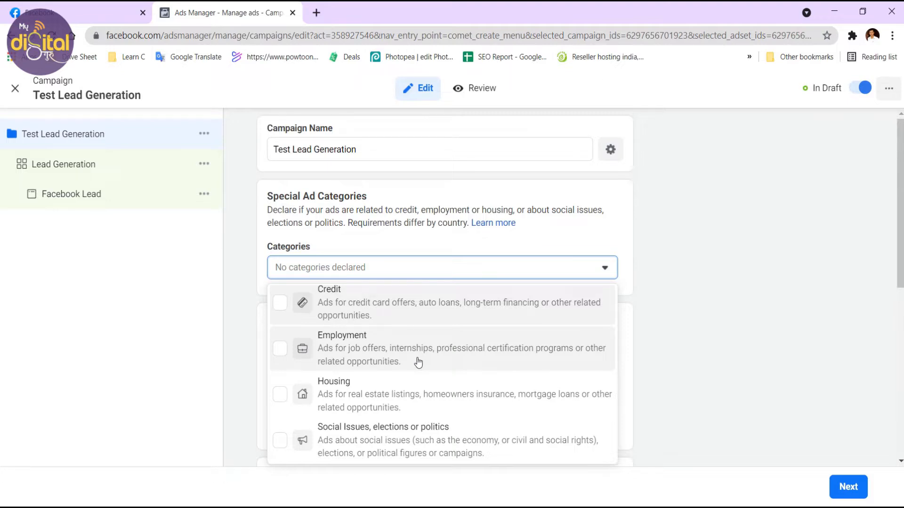
left_click(640, 241)
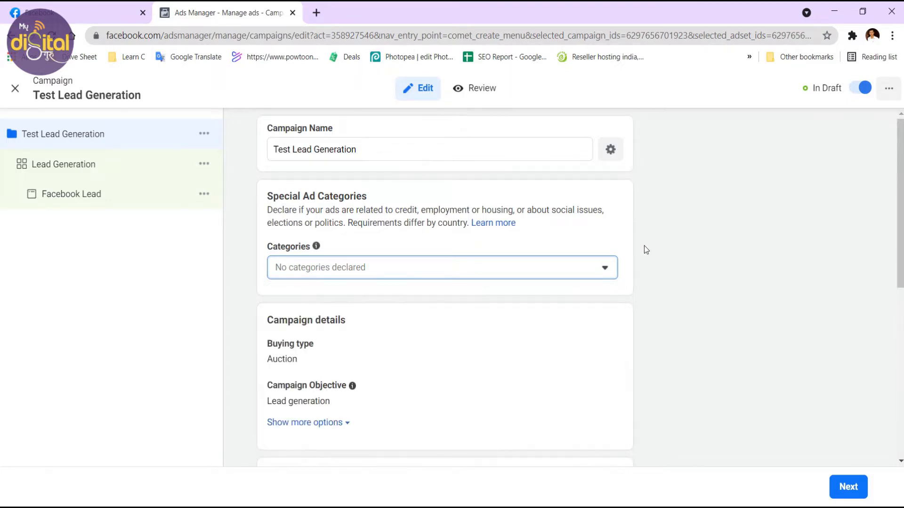
Review the campaign objective and show the additional options in the campaign details.
scroll(606, 272, "down", 1)
scroll(606, 271, "down", 2)
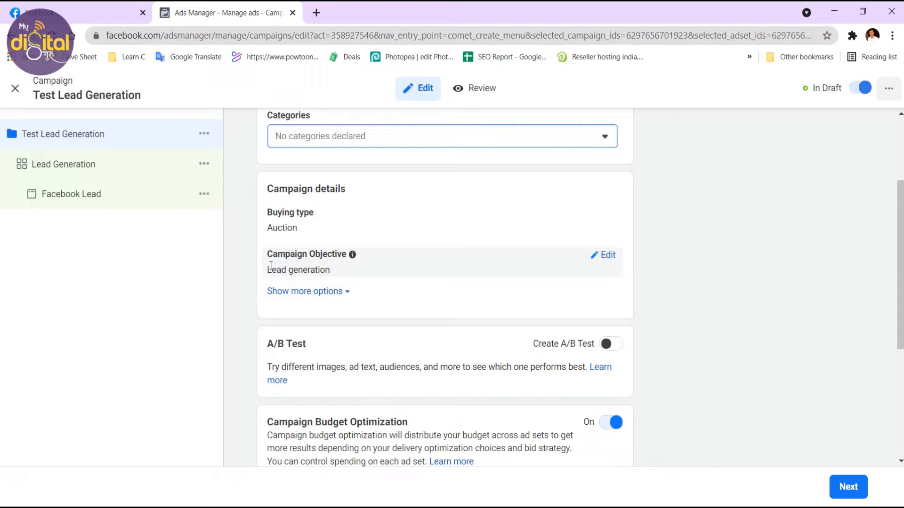
left_click_drag(265, 269, 329, 268)
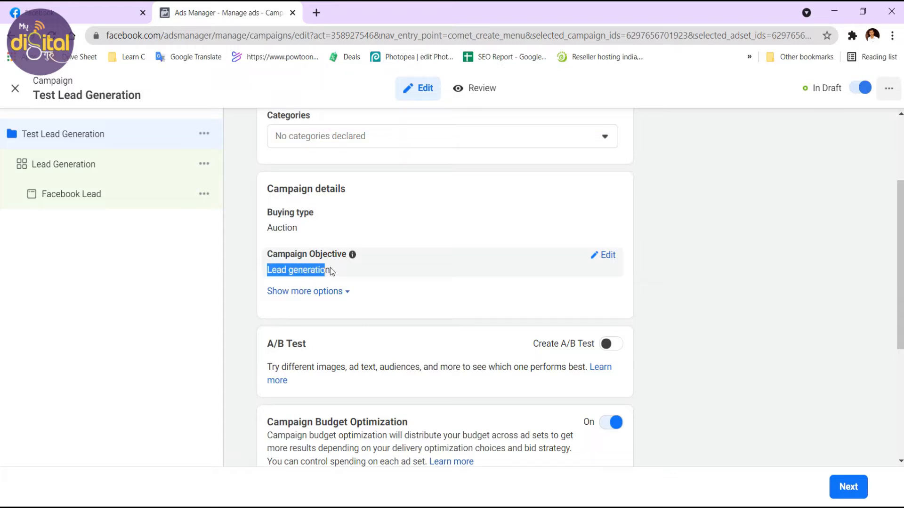
left_click(350, 292)
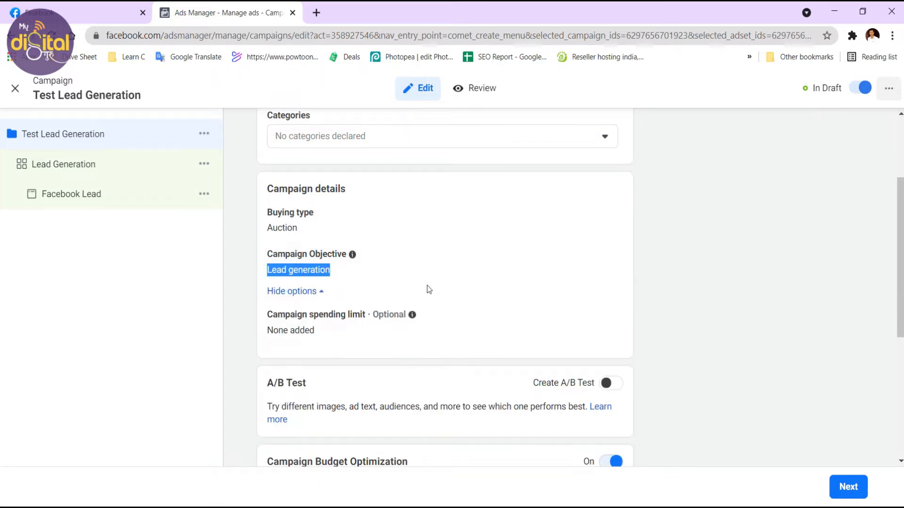
Review the daily budget under Campaign Budget Optimization and change the campaign budget type to Lifetime Budget.
scroll(438, 286, "down", 2)
scroll(452, 287, "down", 4)
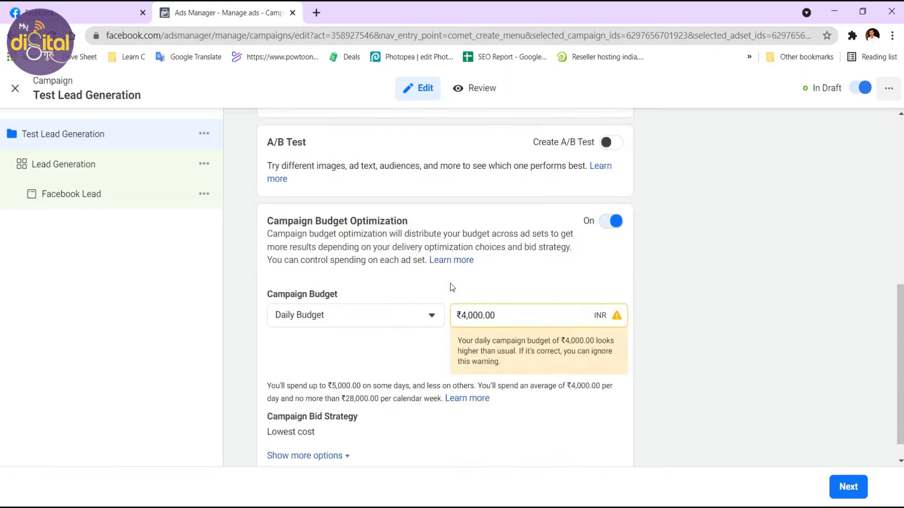
left_click(372, 295)
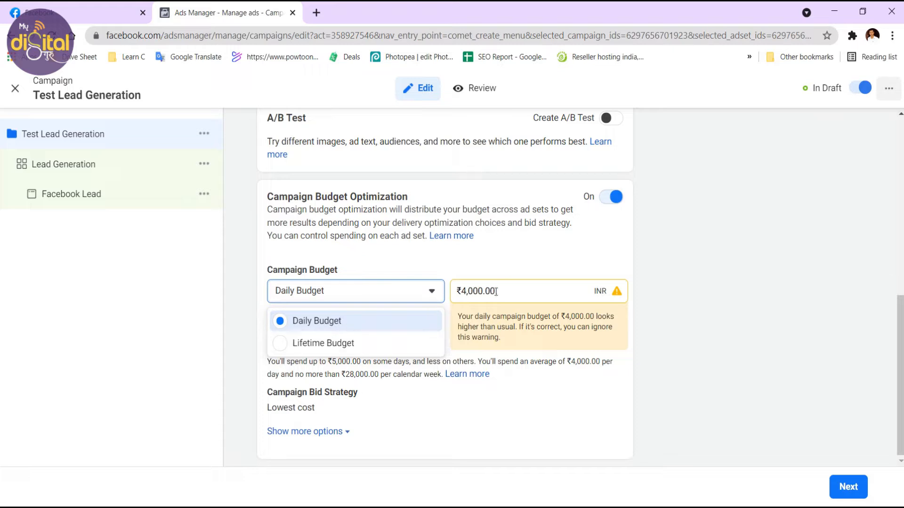
left_click_drag(498, 291, 448, 293)
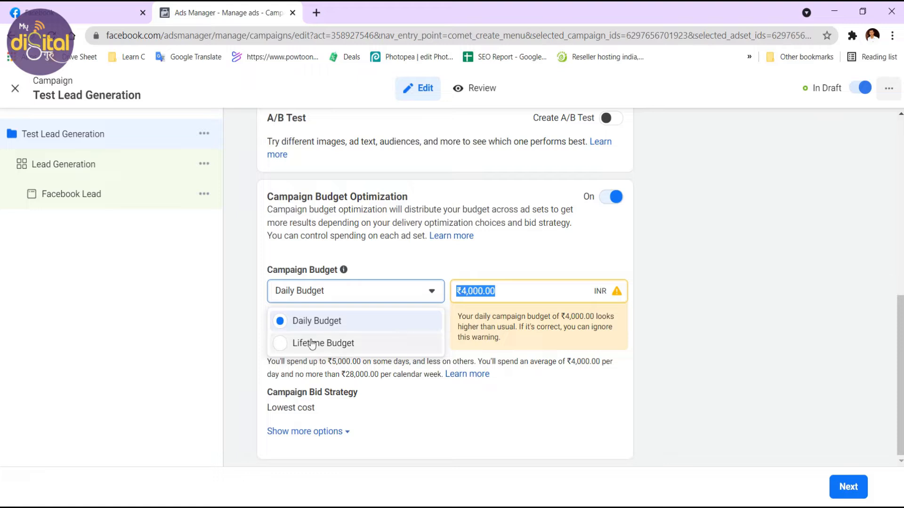
left_click(346, 336)
left_click_drag(519, 291, 458, 291)
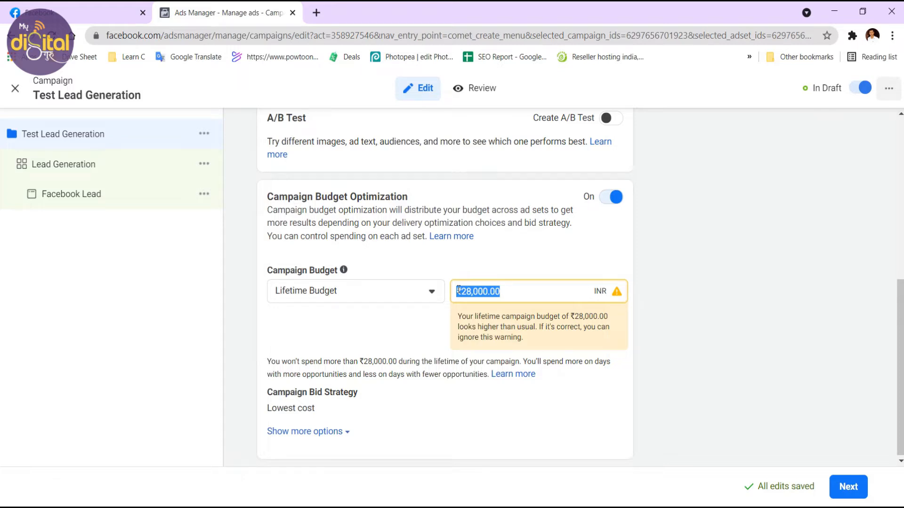
Show the additional budget options and examine the campaign bid strategy and ad scheduling.
left_click(331, 434)
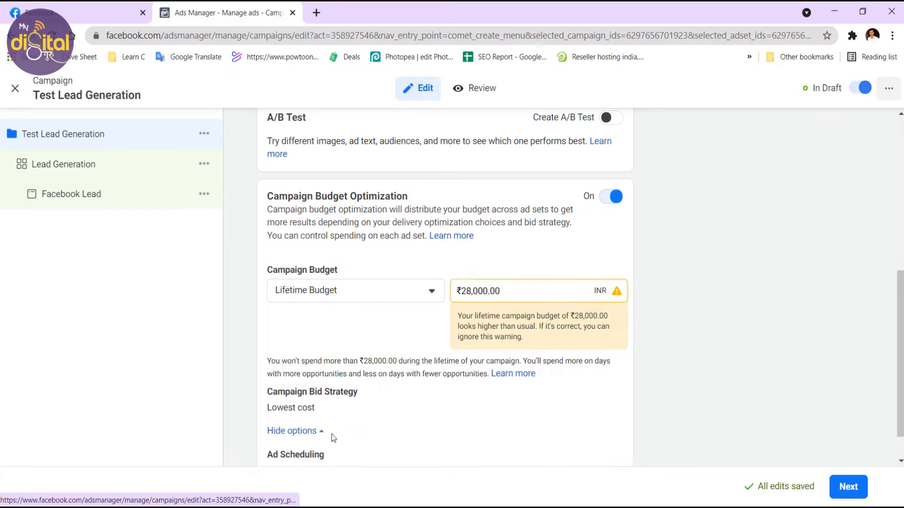
left_click_drag(272, 408, 367, 394)
scroll(436, 389, "down", 1)
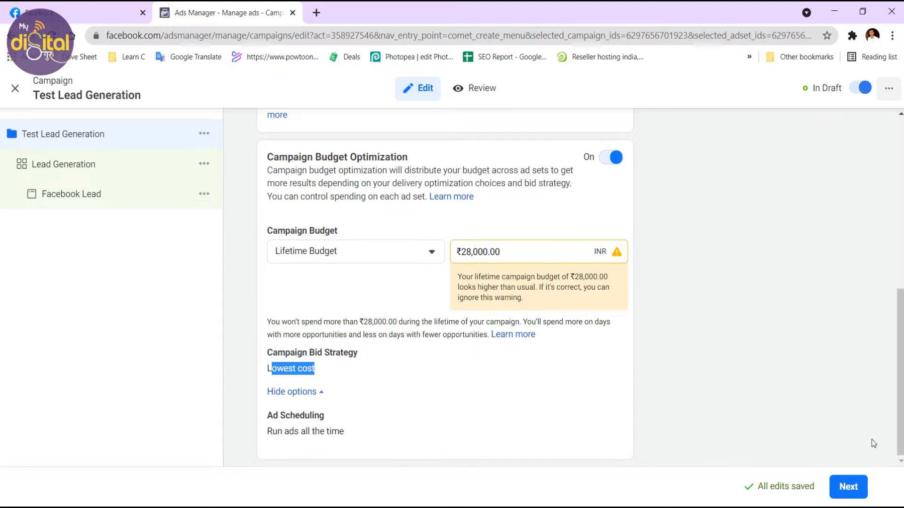
Open the Lead Generation ad set, try the Automated Chat and Calls lead methods, and set the method back to Instant Forms.
left_click(55, 169)
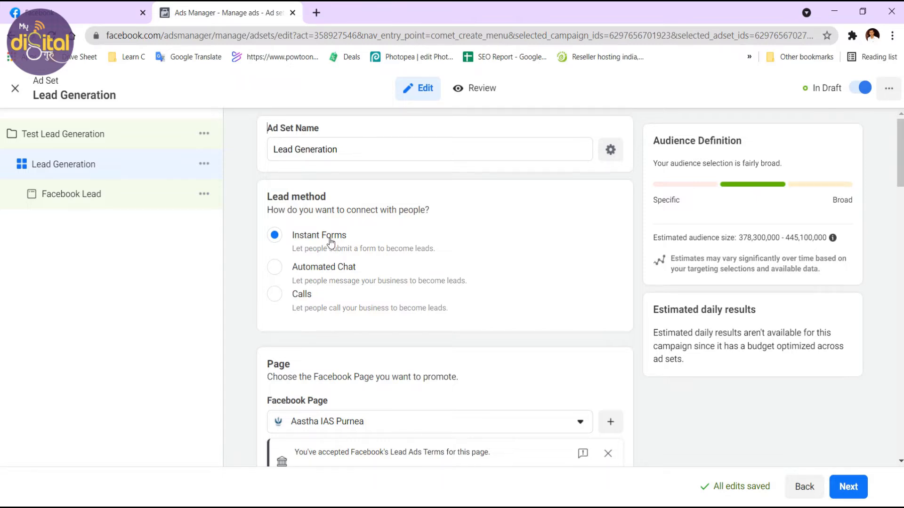
left_click(318, 272)
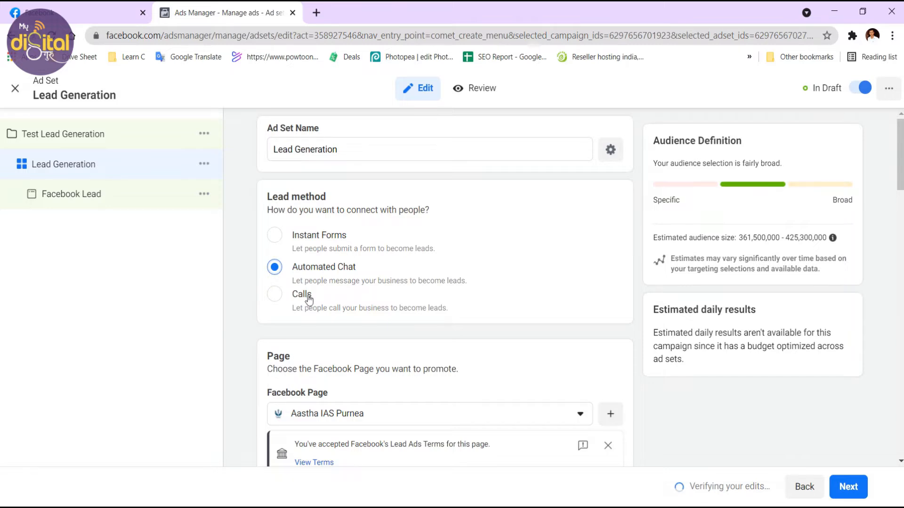
left_click(308, 295)
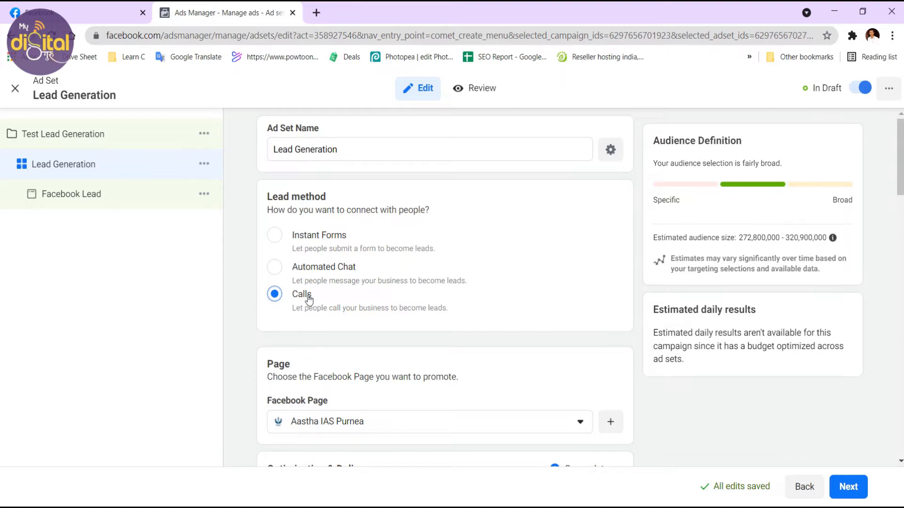
left_click(311, 240)
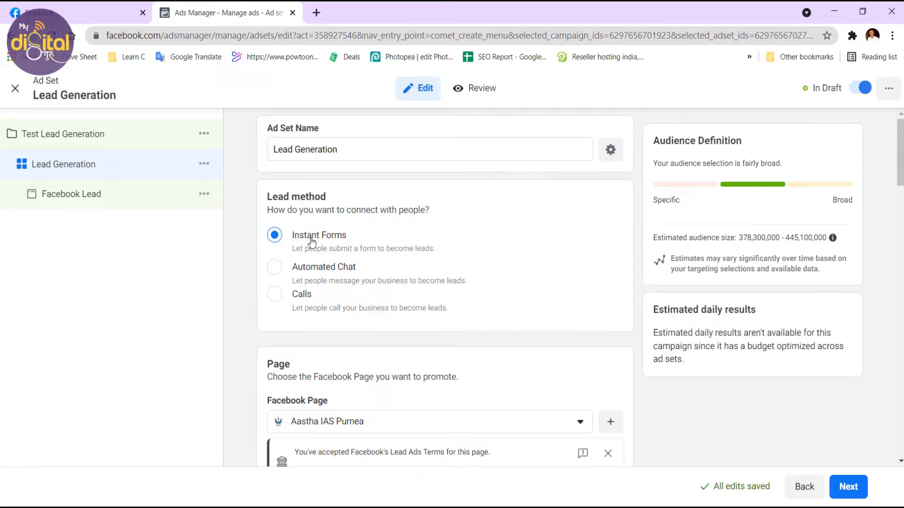
Browse the available Facebook Pages, search for "my" and choose My Digital Guru as the page to promote.
scroll(310, 242, "down", 4)
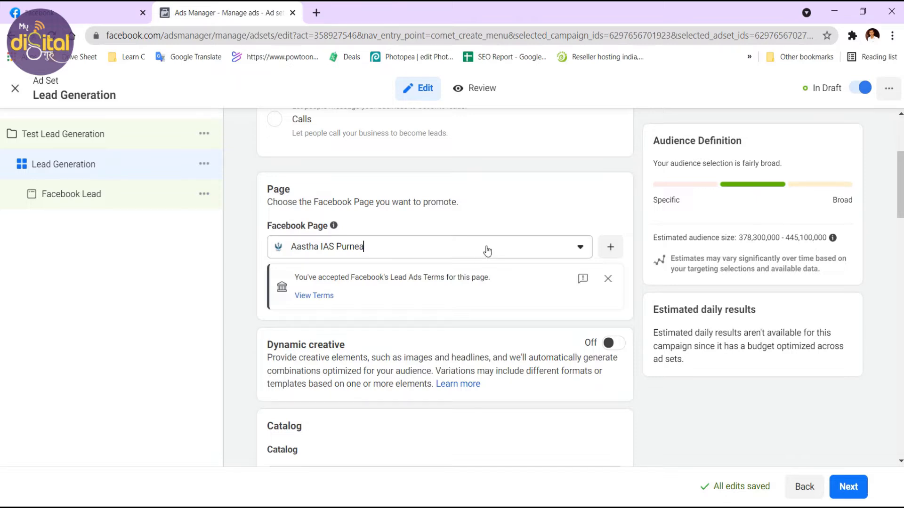
left_click(488, 249)
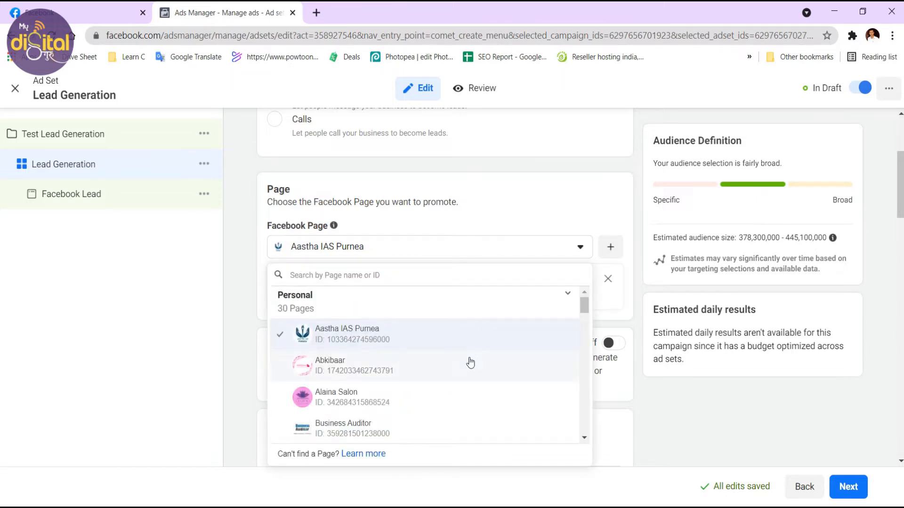
scroll(470, 364, "down", 4)
scroll(470, 364, "down", 6)
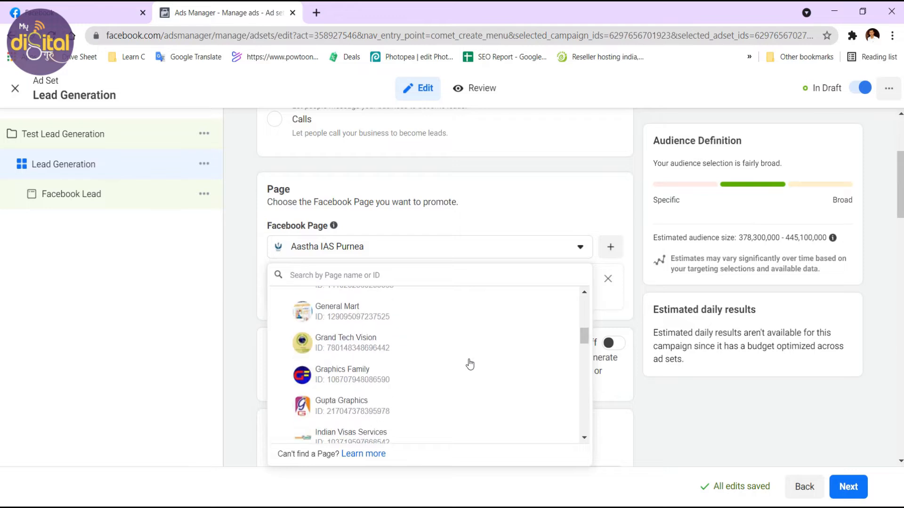
scroll(470, 363, "down", 8)
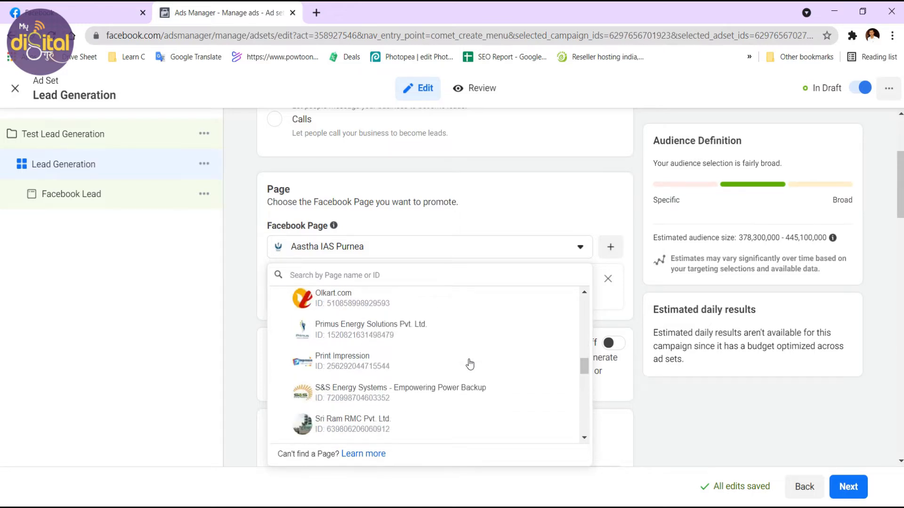
scroll(470, 364, "down", 8)
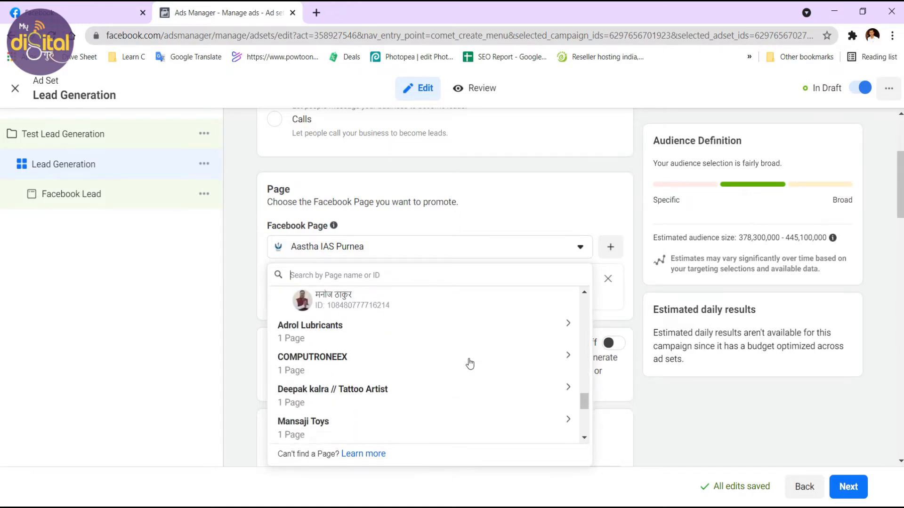
scroll(470, 364, "up", 10)
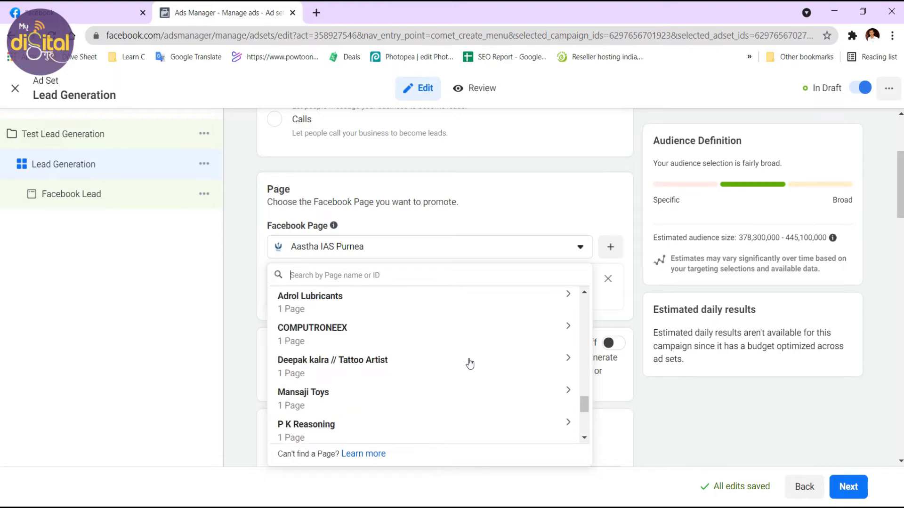
scroll(470, 364, "up", 4)
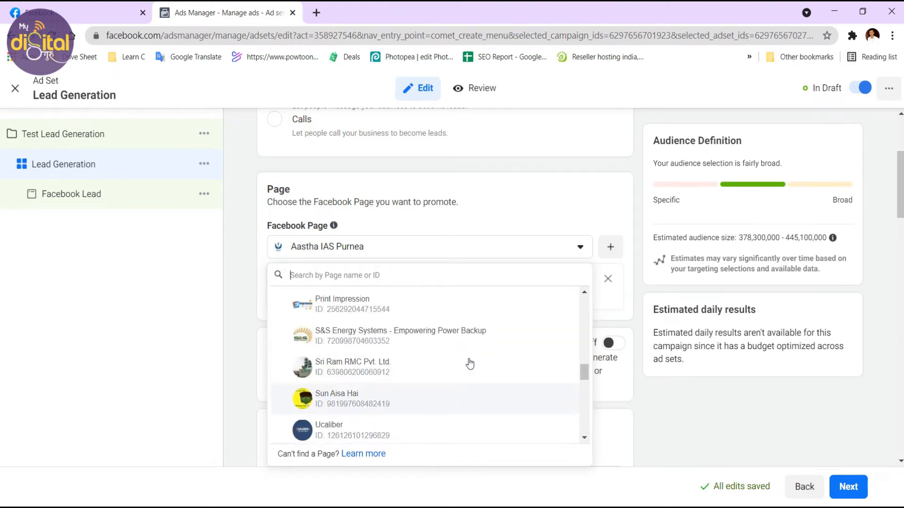
scroll(470, 364, "up", 5)
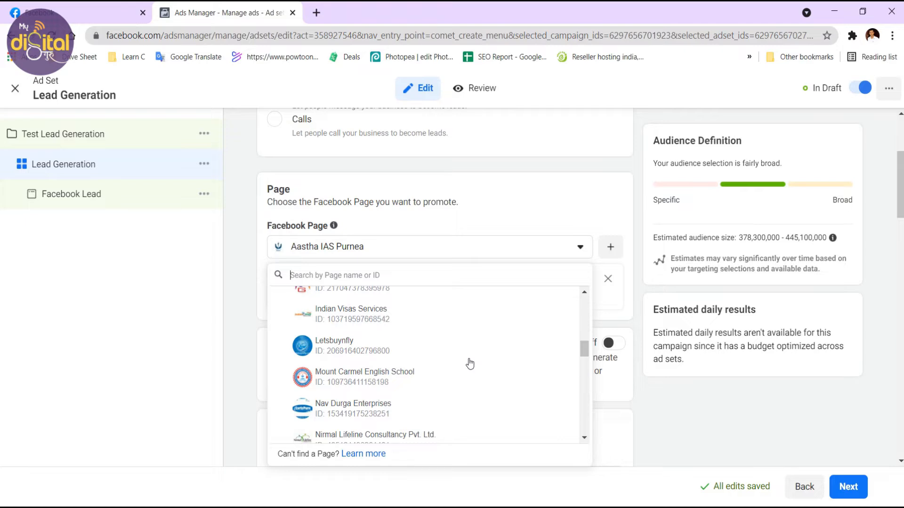
scroll(469, 364, "up", 2)
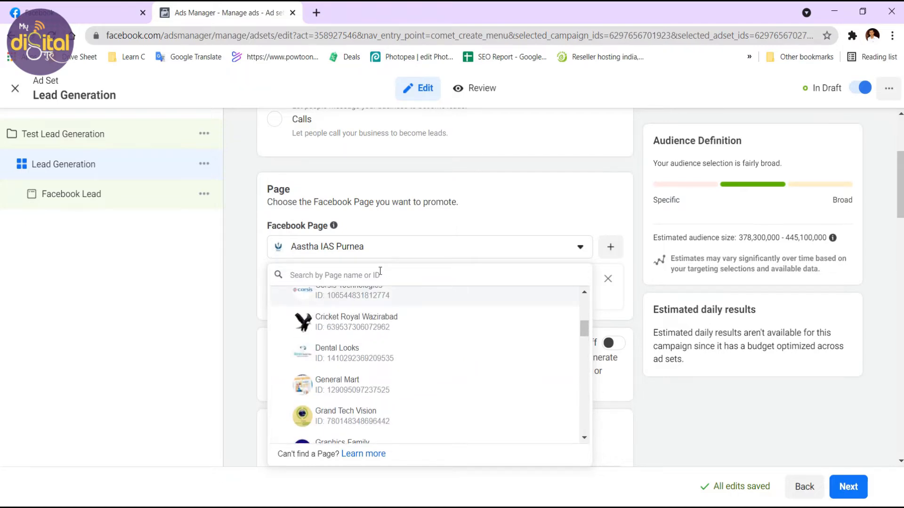
type("my")
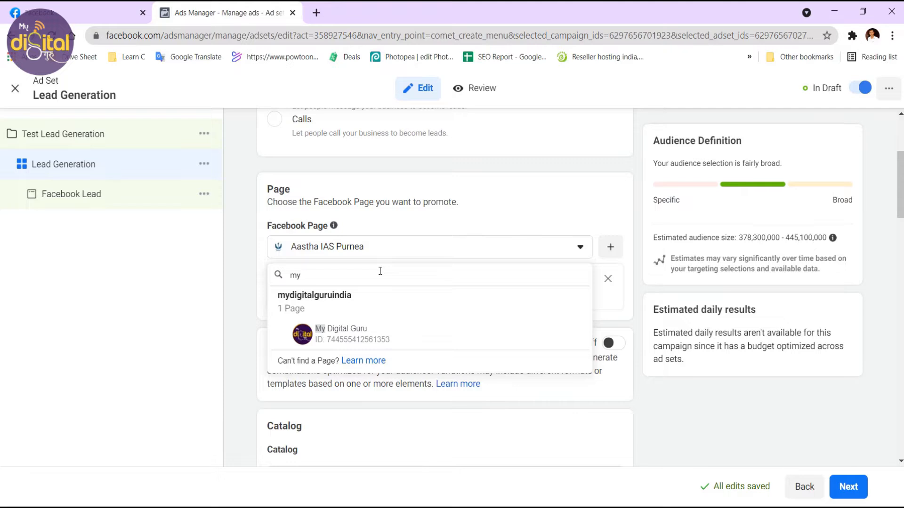
left_click(390, 334)
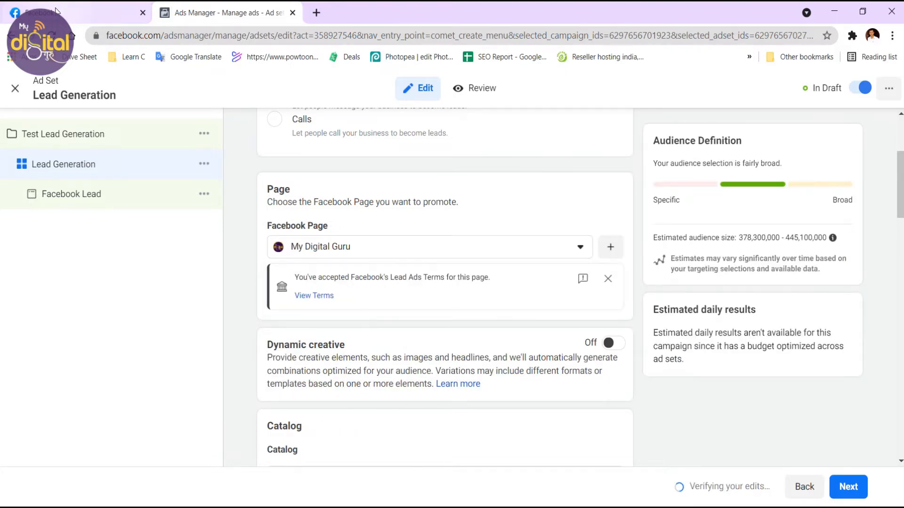
Switch to the Facebook feed to examine the page name on the Cambly Kids India sponsored post, and return to Ads Manager.
left_click(94, 12)
scroll(499, 292, "down", 2)
scroll(462, 298, "up", 5)
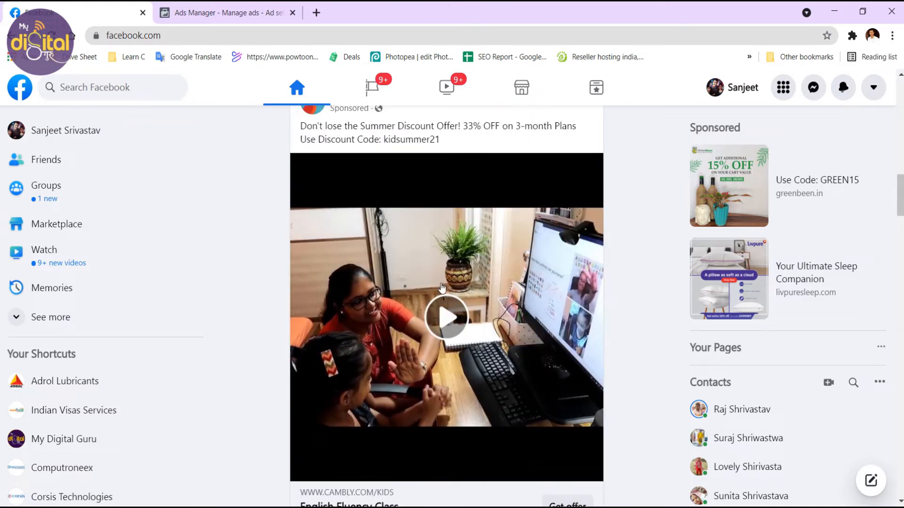
mouse_move(347, 188)
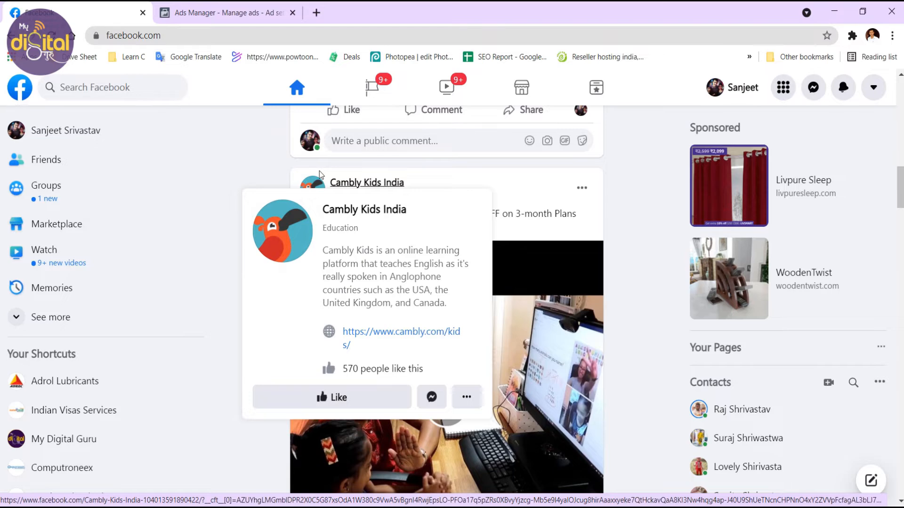
left_click(217, 12)
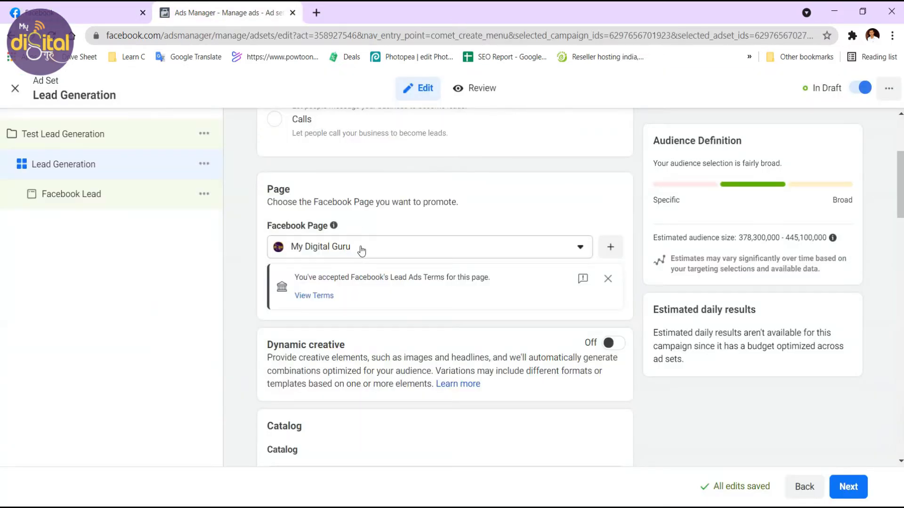
Examine the Audience Definition and its selection breadth for the Lead Generation ad set.
scroll(437, 272, "down", 2)
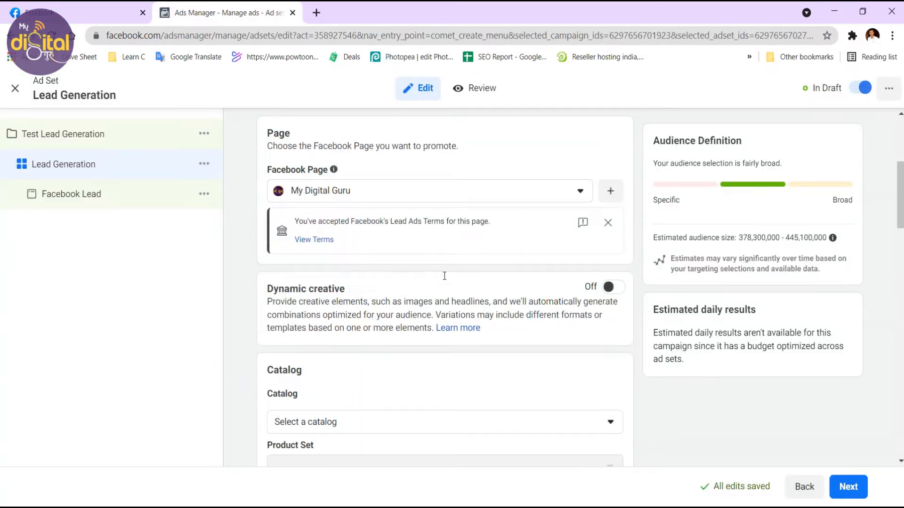
scroll(390, 254, "up", 1)
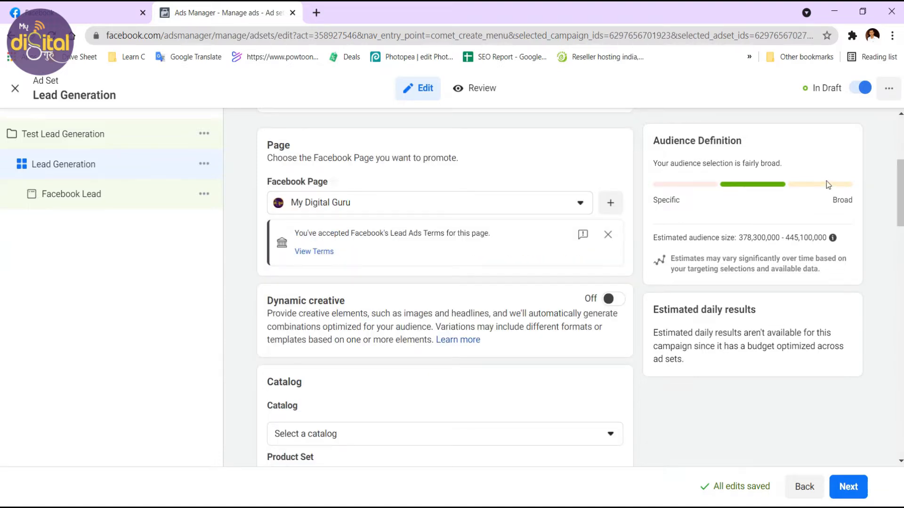
left_click_drag(676, 143, 744, 144)
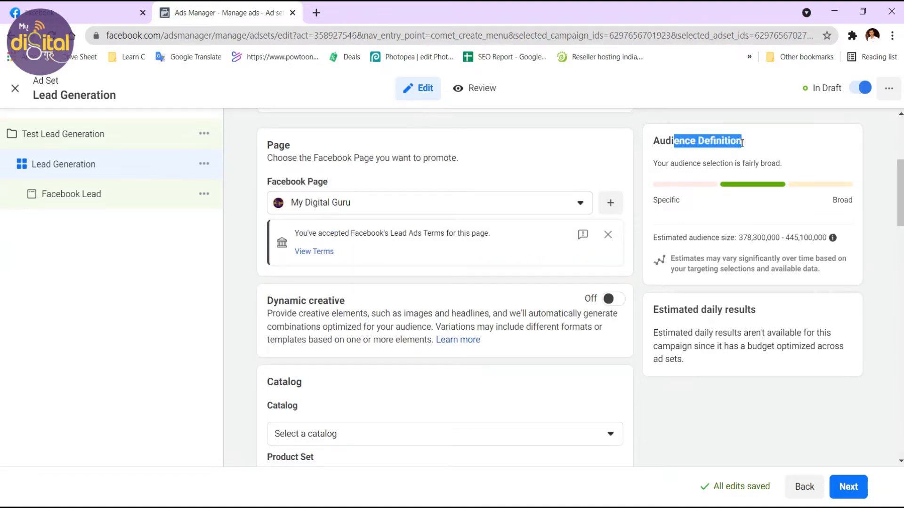
left_click_drag(702, 166, 761, 165)
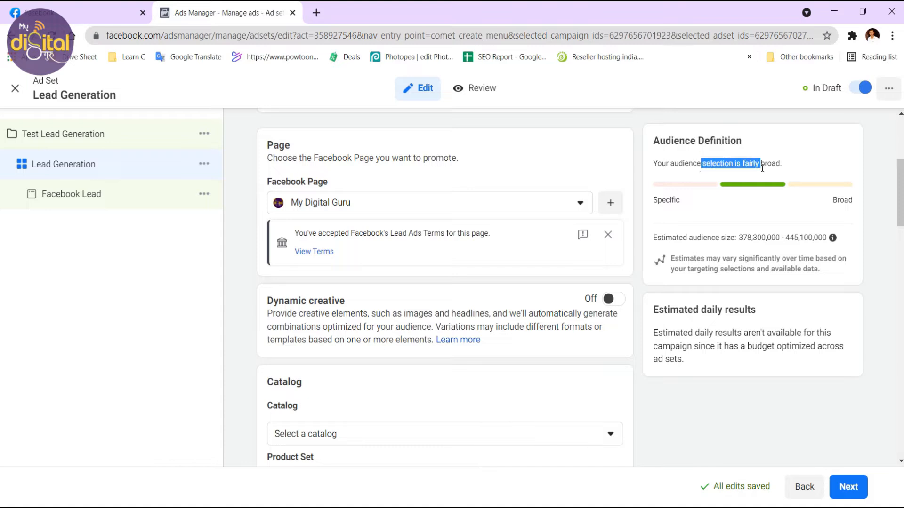
left_click(739, 193)
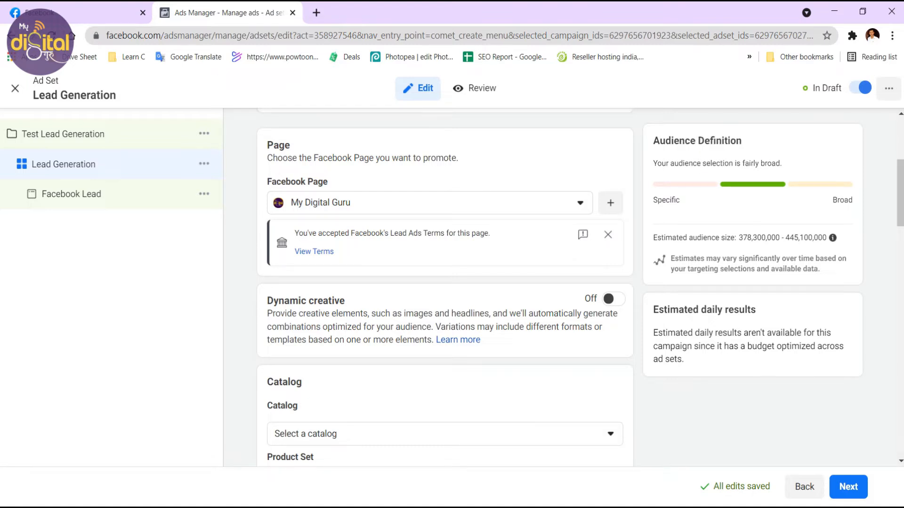
Continue to the Facebook Lead ad and review its identity settings and the available Instagram accounts.
left_click(850, 489)
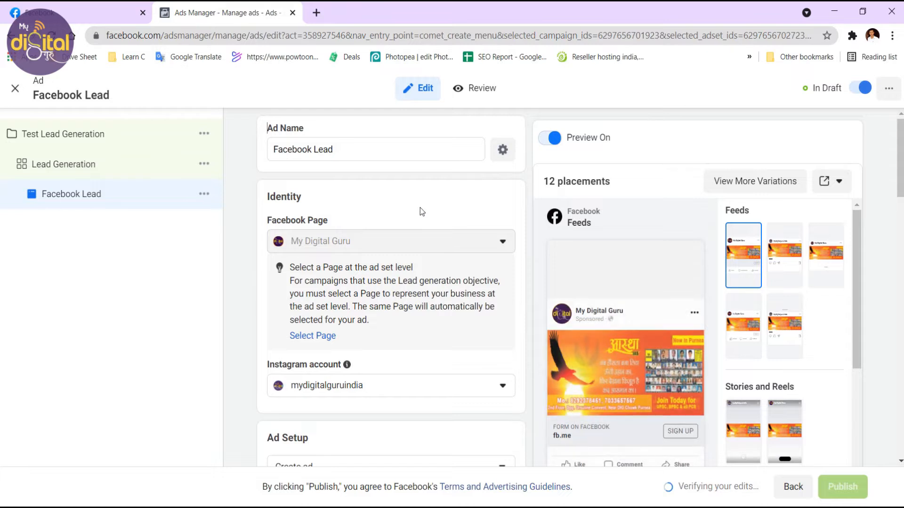
scroll(420, 208, "down", 1)
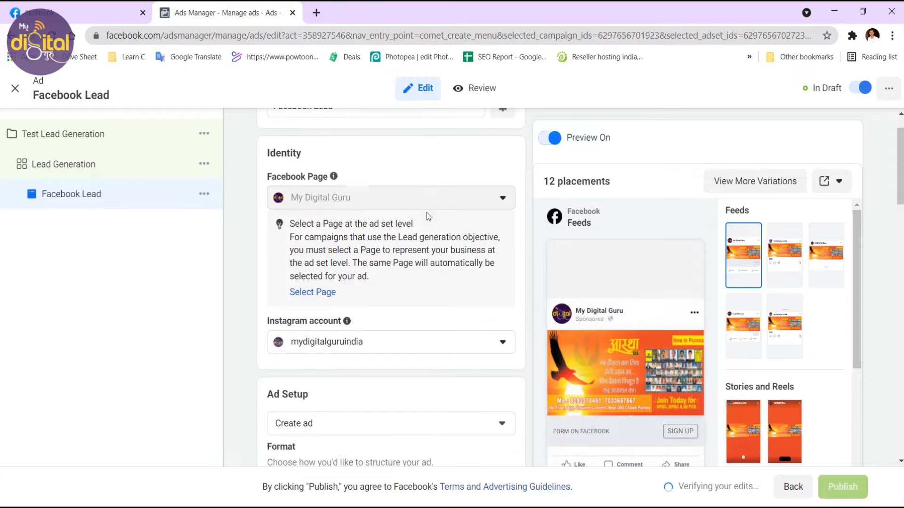
left_click(405, 348)
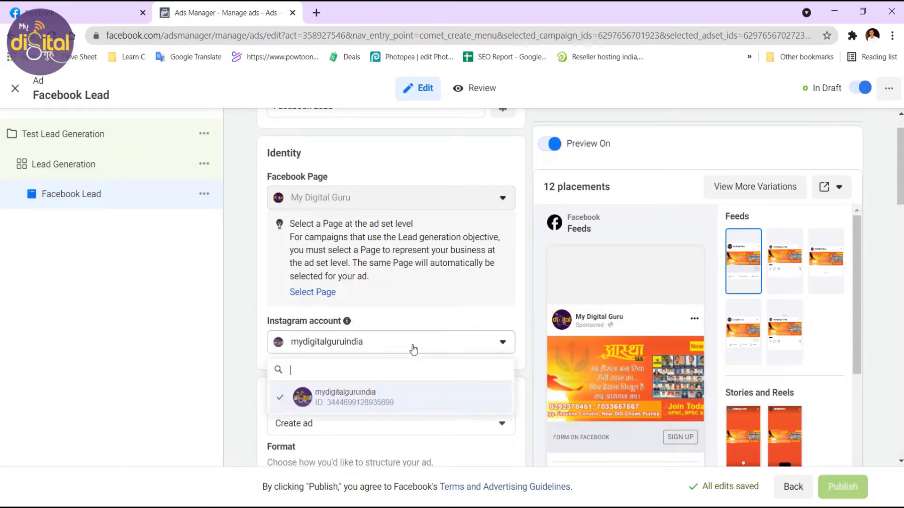
left_click(413, 350)
scroll(384, 359, "up", 1)
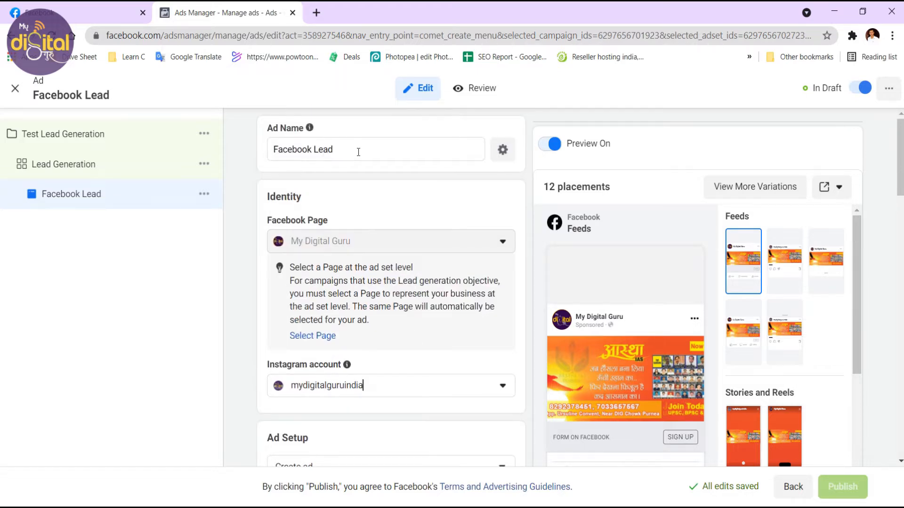
Set the ad format to Carousel in the setup of the Facebook Lead ad.
scroll(372, 155, "down", 5)
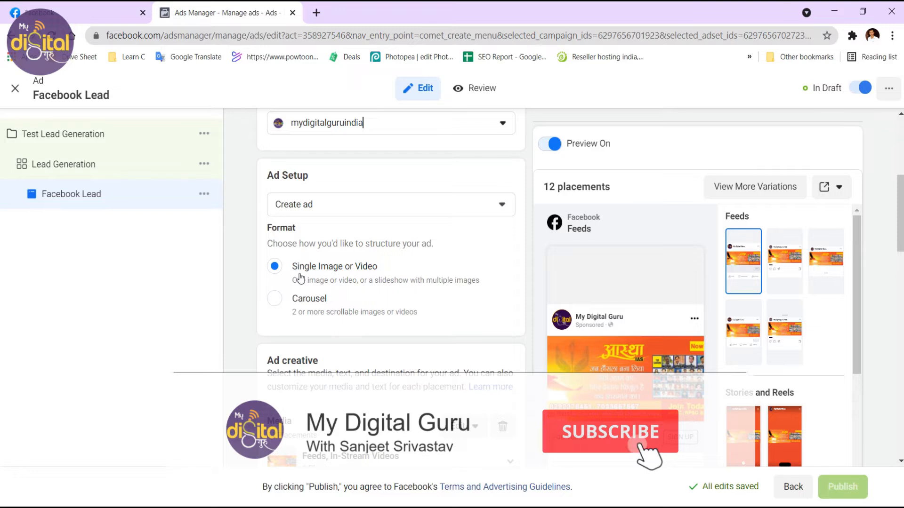
left_click(307, 300)
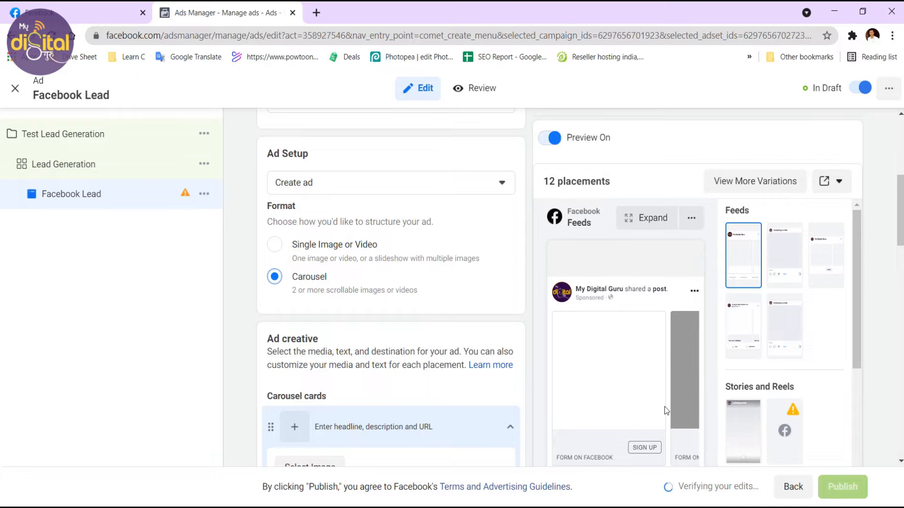
Review the carousel card fields and set the Facebook Lead ad's format back to Single Image or Video.
scroll(662, 399, "down", 1)
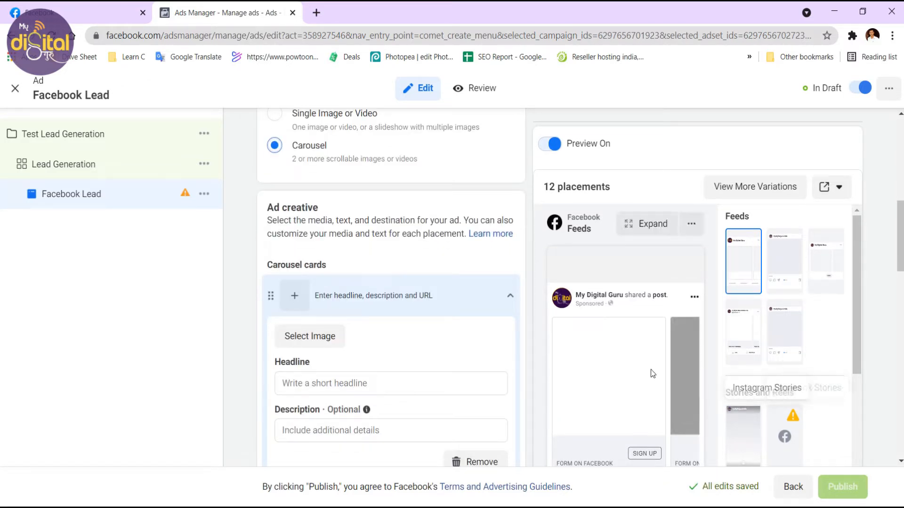
scroll(345, 259, "up", 3)
left_click(277, 247)
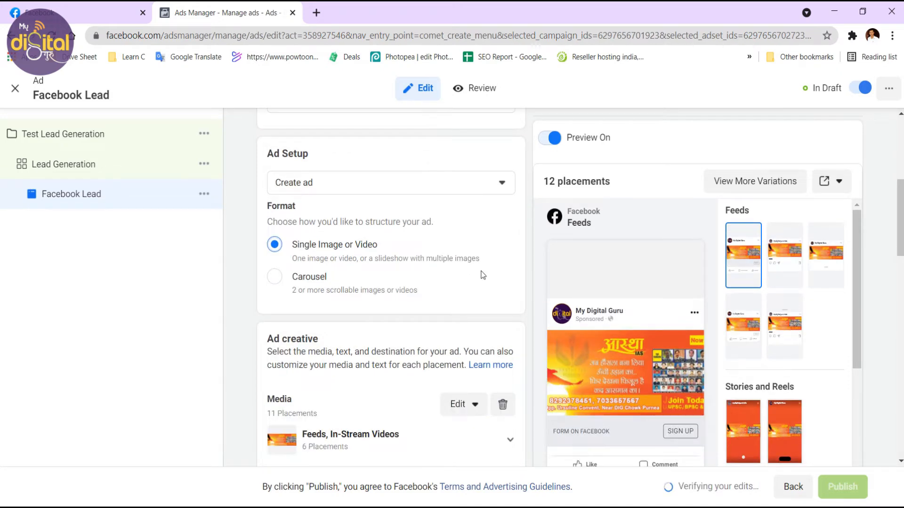
Replace the ad's media with the My Digital Guru DCA/ADCA course poster from the Instagram images, keeping the original crop for all placements.
scroll(394, 278, "down", 3)
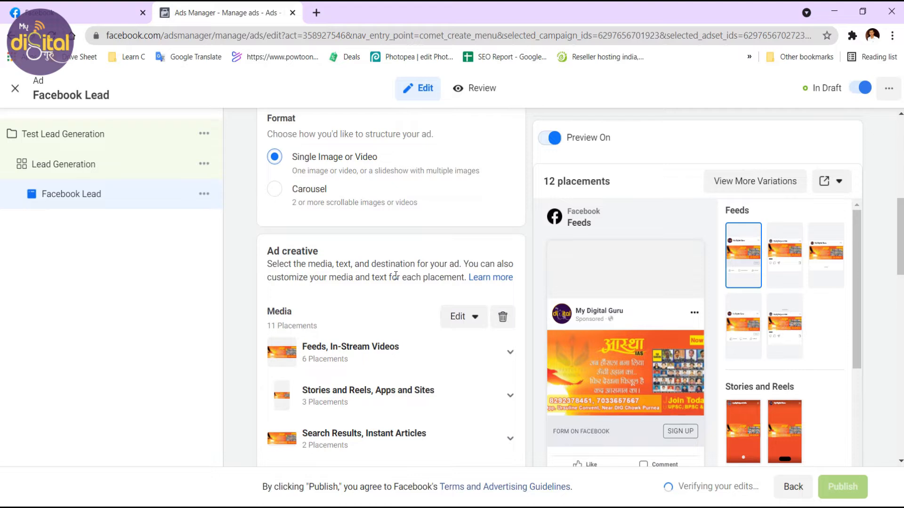
left_click(476, 277)
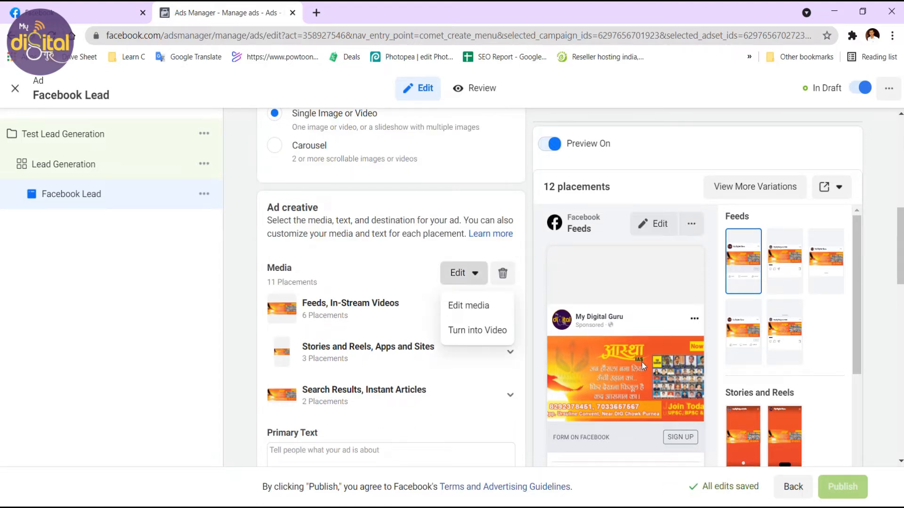
left_click(471, 306)
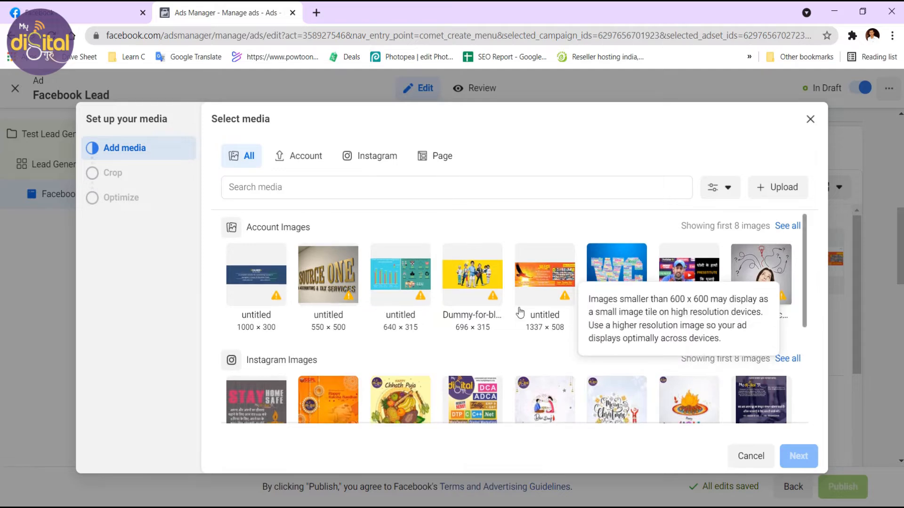
scroll(485, 367, "down", 1)
left_click(489, 374)
left_click(799, 456)
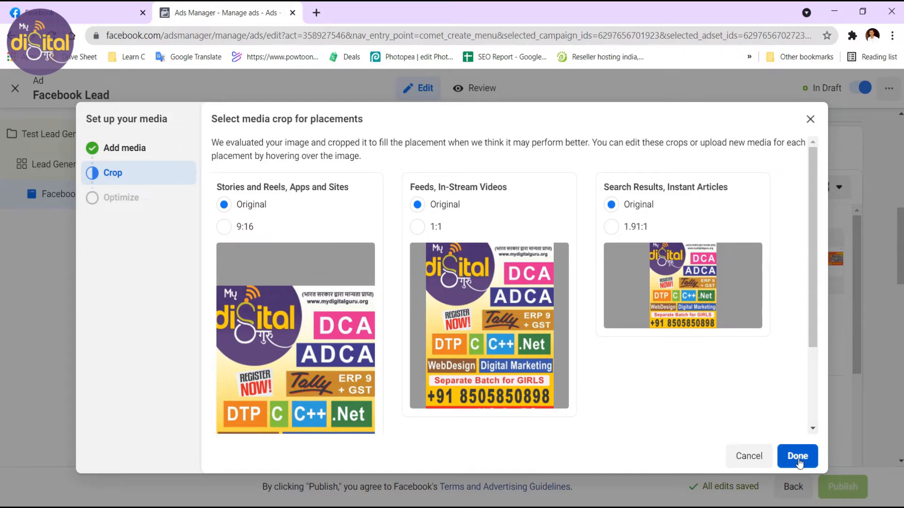
left_click(741, 457)
scroll(514, 386, "down", 3)
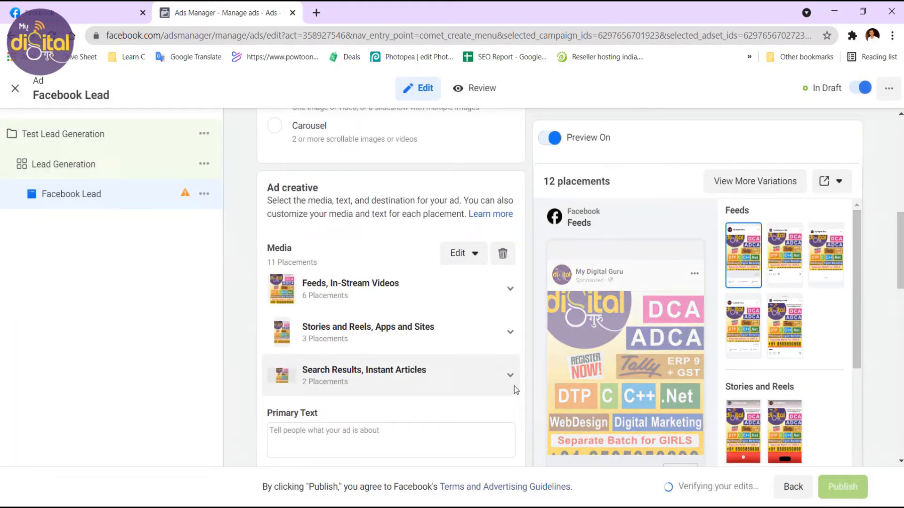
Open the ad's primary text for editing, examine the text of the Cambly Kids India sponsored post in the Facebook feed, and return to Ads Manager.
scroll(334, 313, "down", 1)
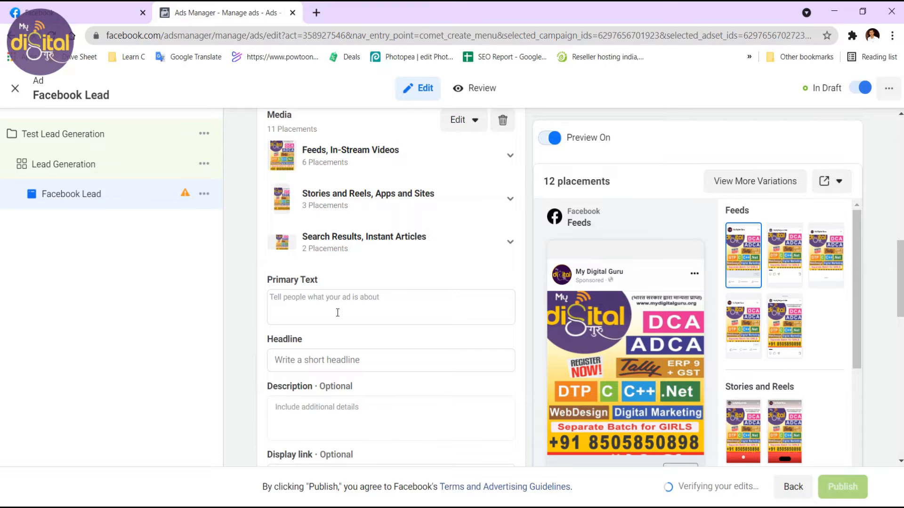
left_click(291, 302)
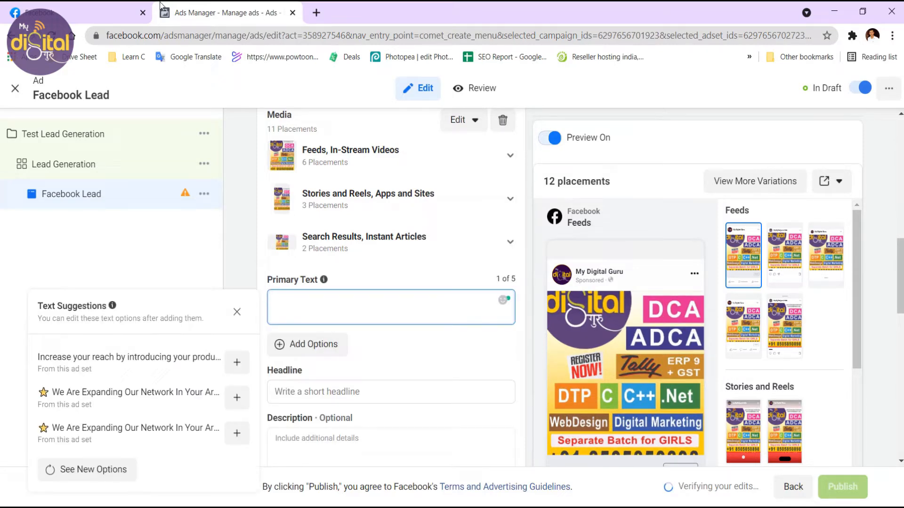
left_click(68, 12)
left_click_drag(442, 228, 301, 214)
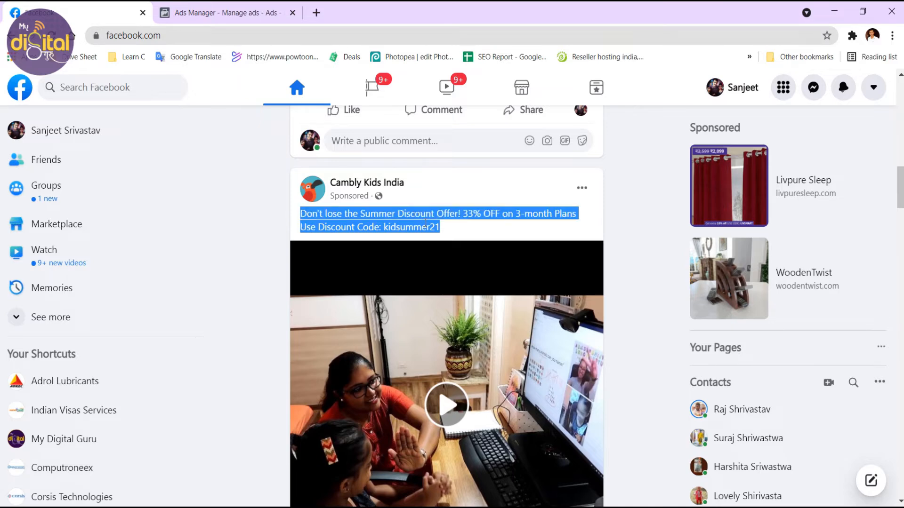
left_click(426, 223)
left_click(210, 11)
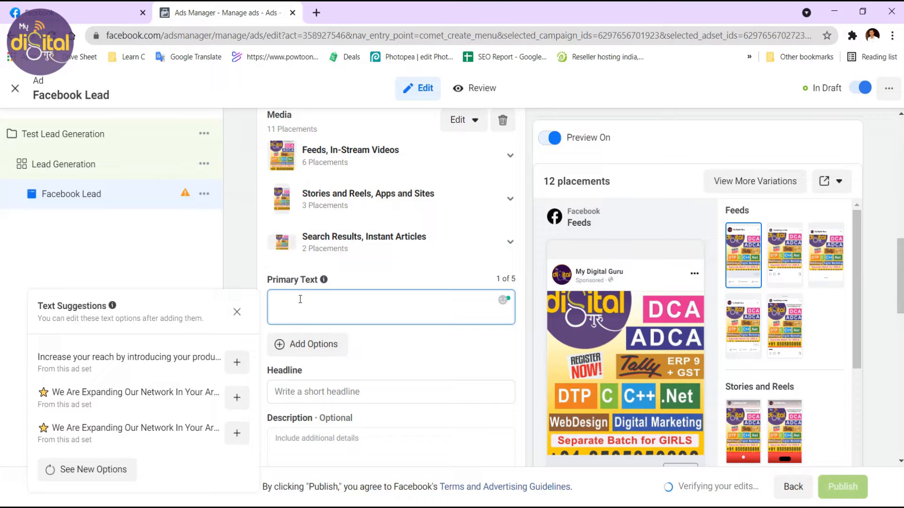
Enter "test heading" as the headline of the Facebook Lead ad.
scroll(301, 300, "down", 2)
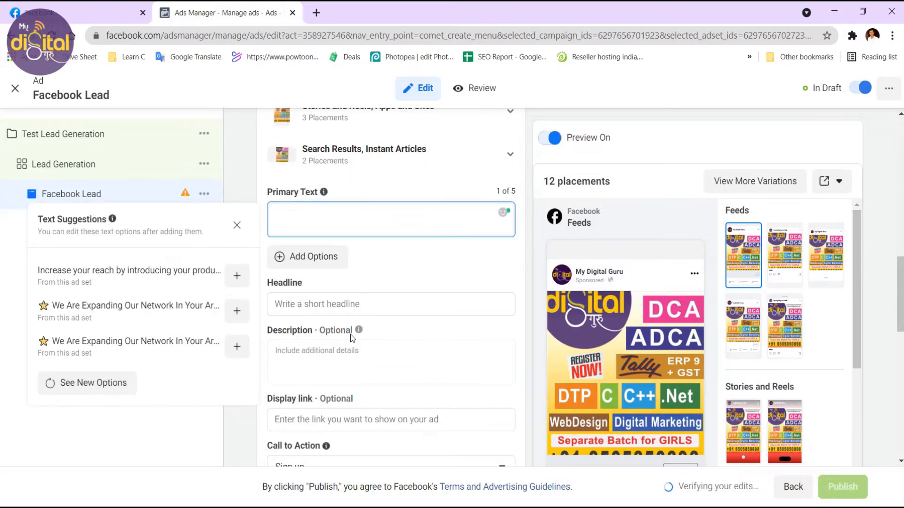
left_click(324, 307)
scroll(741, 364, "down", 2)
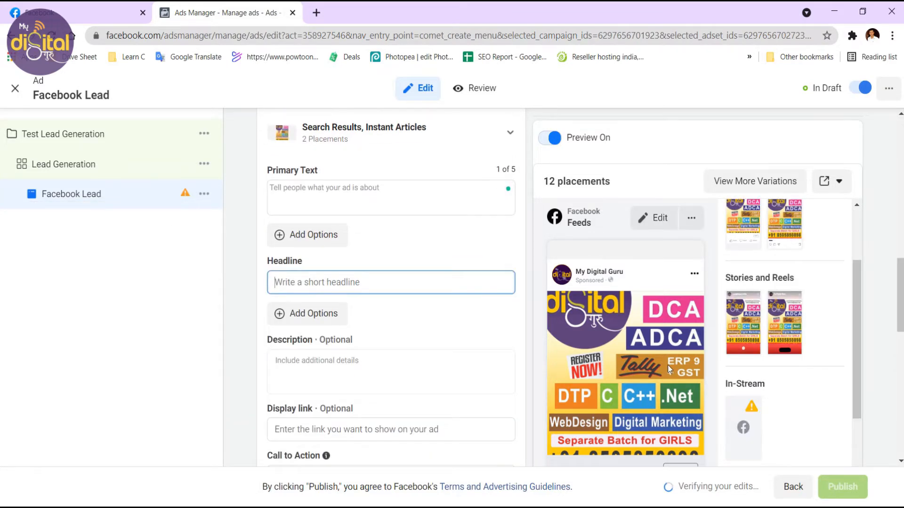
scroll(679, 366, "down", 5)
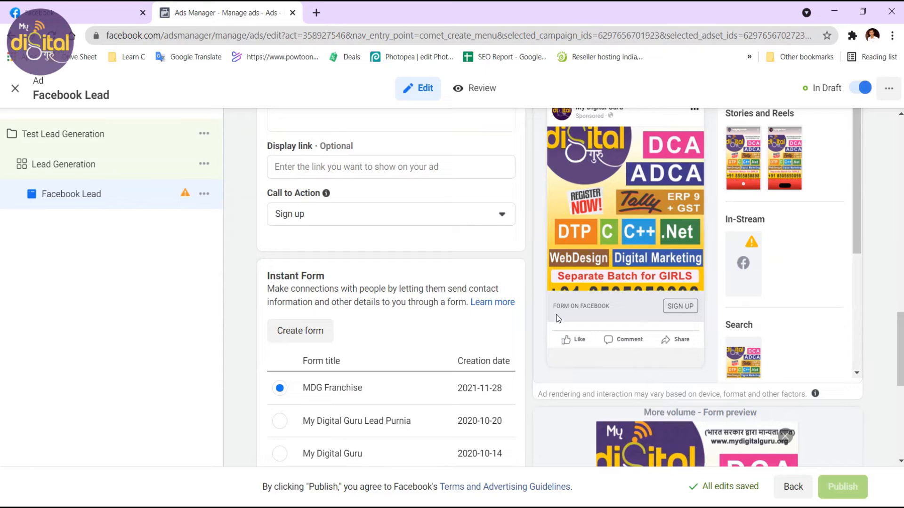
scroll(542, 311, "up", 4)
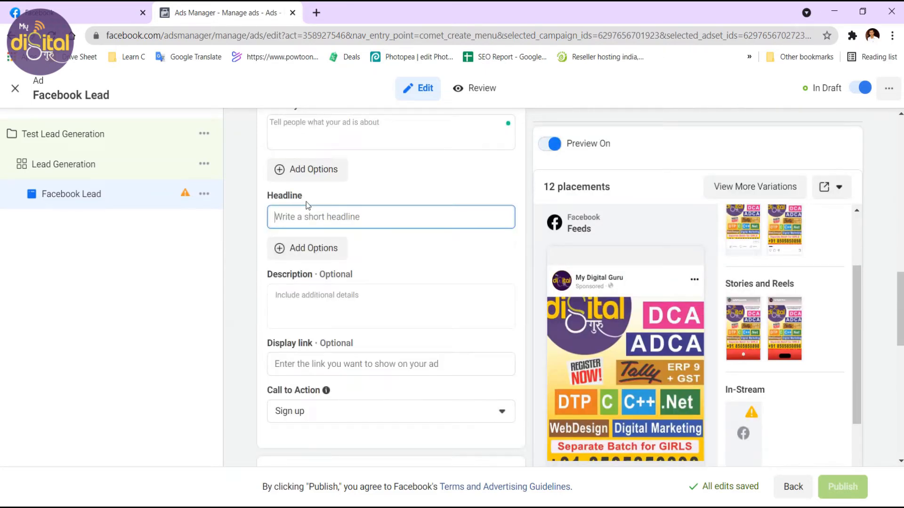
type("test heading")
Fill the ad's primary text with the first suggested "We Are Expanding Our Network In Your Area" text, leaving the optional description empty.
scroll(631, 397, "down", 3)
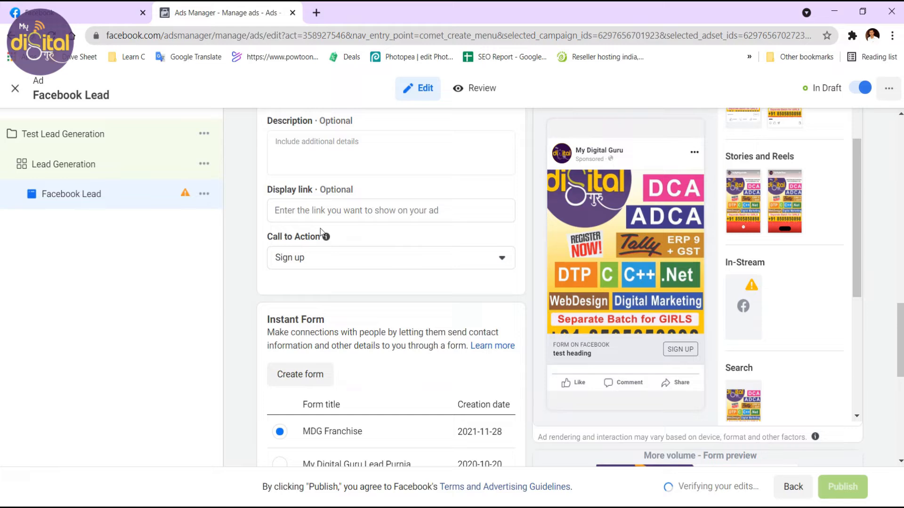
left_click(311, 163)
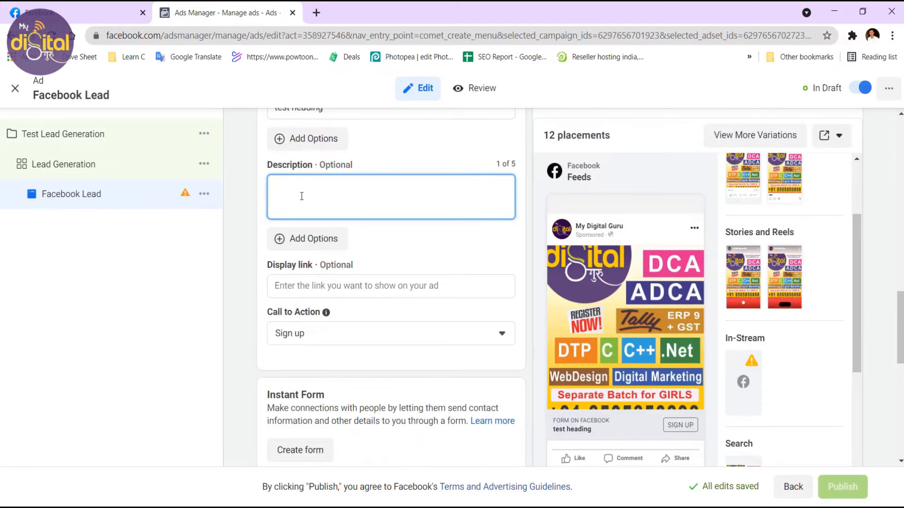
scroll(452, 283, "down", 1)
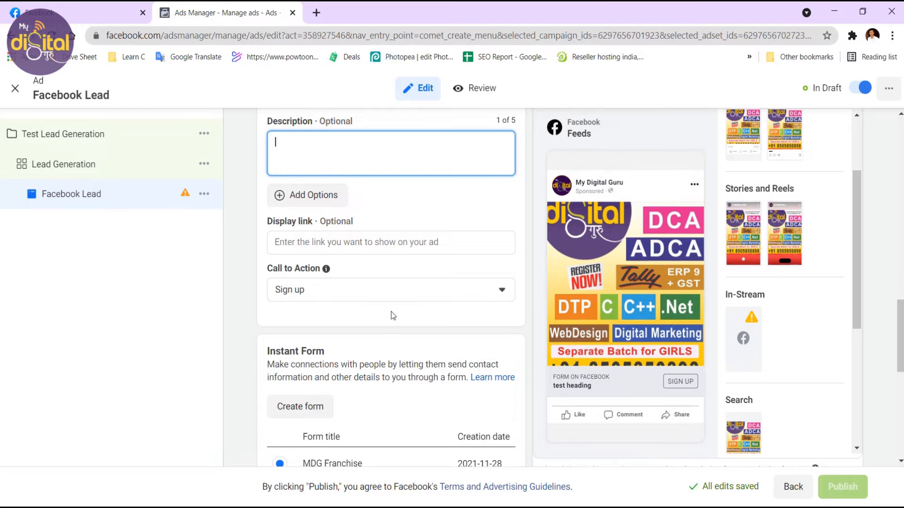
scroll(393, 315, "up", 5)
left_click(281, 210)
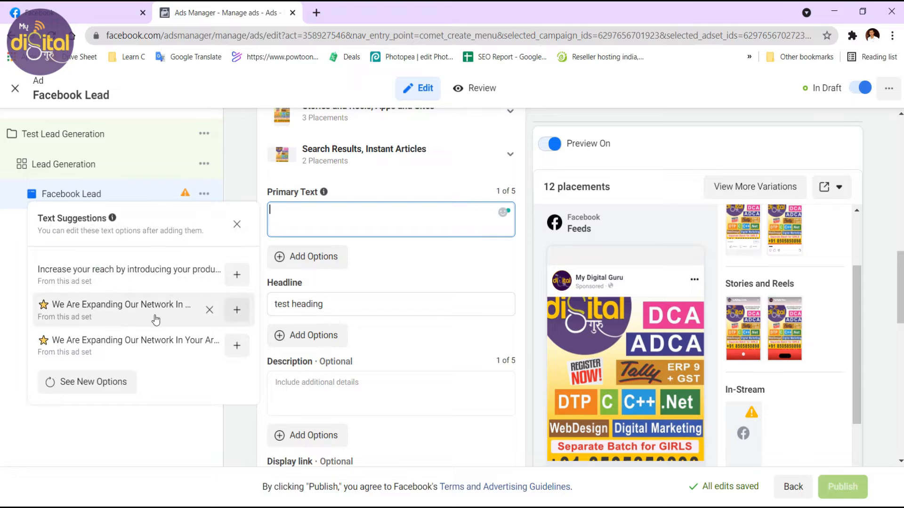
left_click(237, 310)
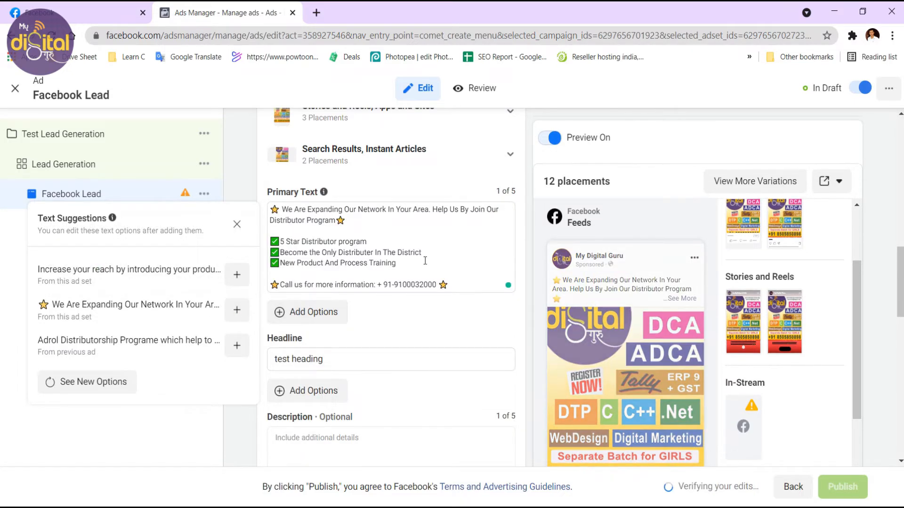
scroll(426, 262, "down", 1)
scroll(440, 262, "up", 2)
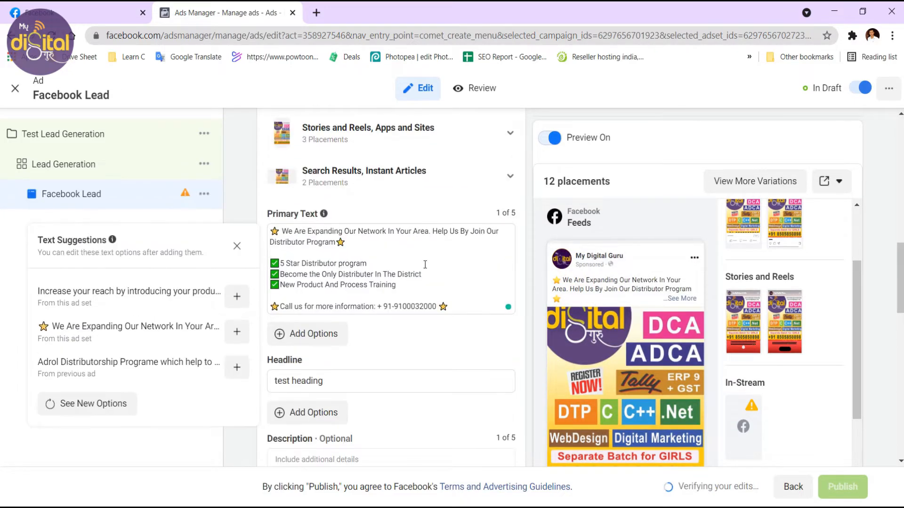
Check the ad preview's text and headline, and set the ad's call to action to Apply now.
scroll(426, 265, "down", 3)
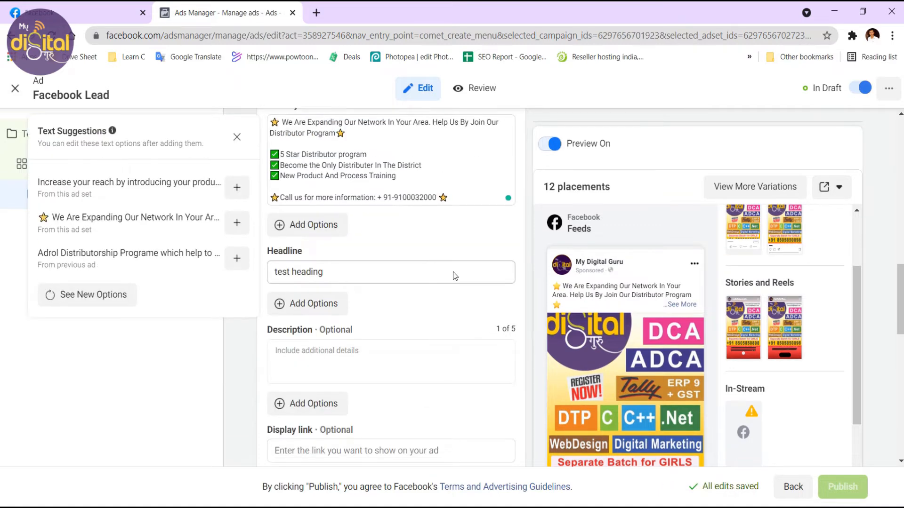
scroll(464, 311, "down", 3)
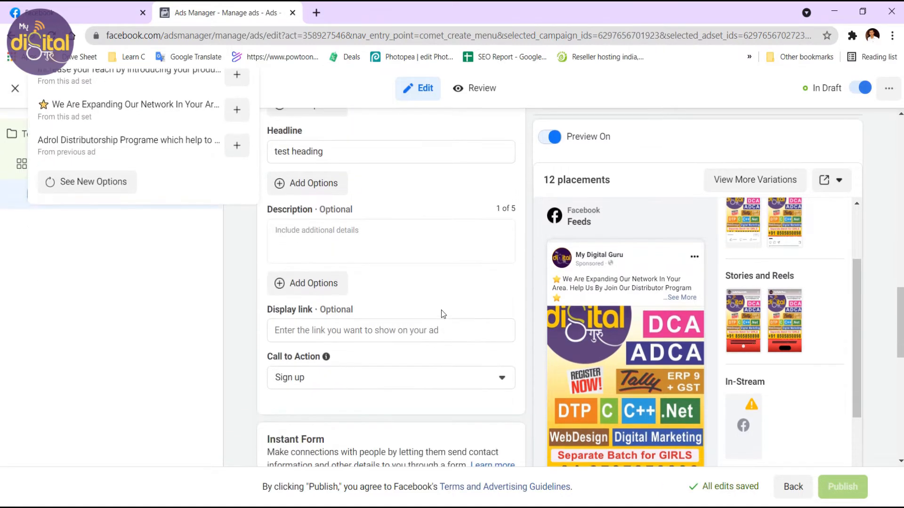
scroll(441, 310, "down", 1)
scroll(653, 362, "down", 1)
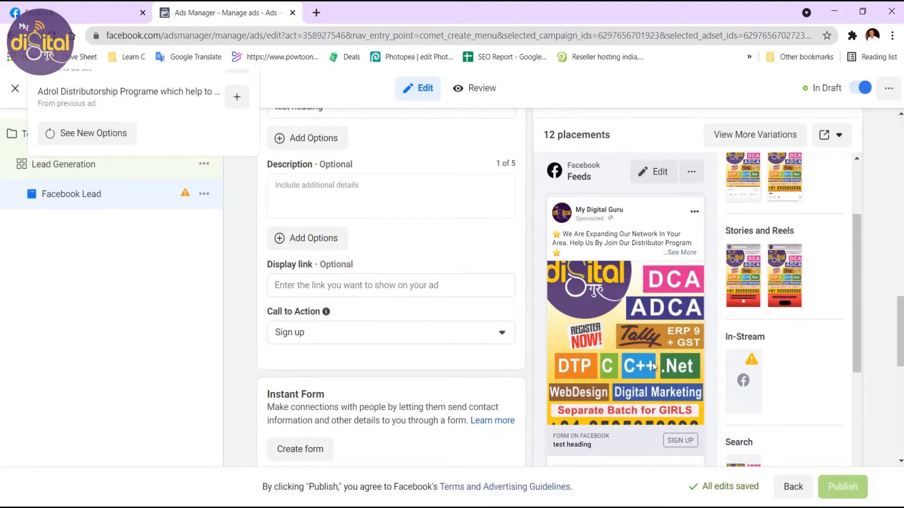
scroll(653, 362, "down", 2)
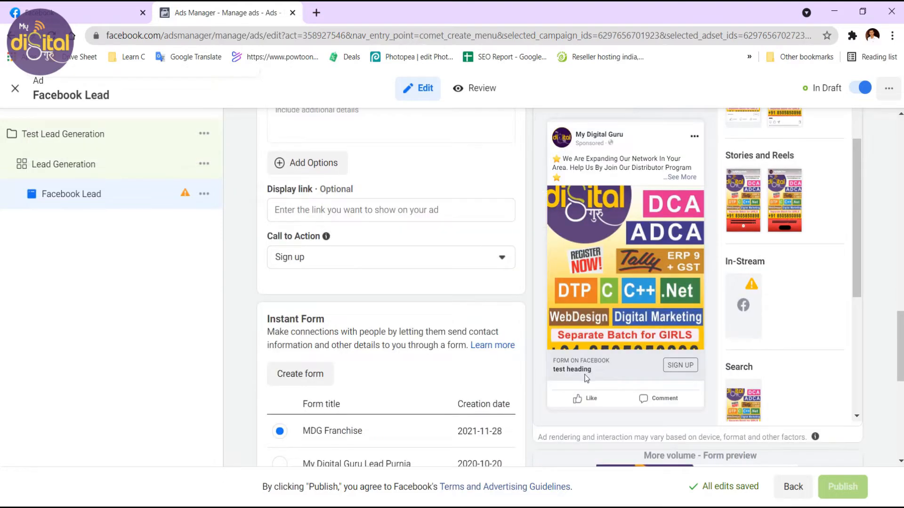
left_click(377, 211)
left_click(367, 258)
left_click(367, 260)
left_click(366, 260)
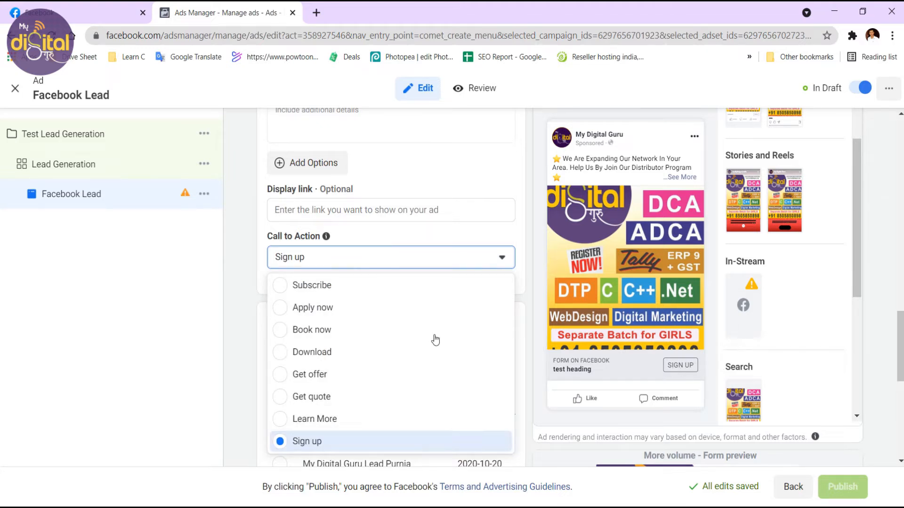
left_click(318, 310)
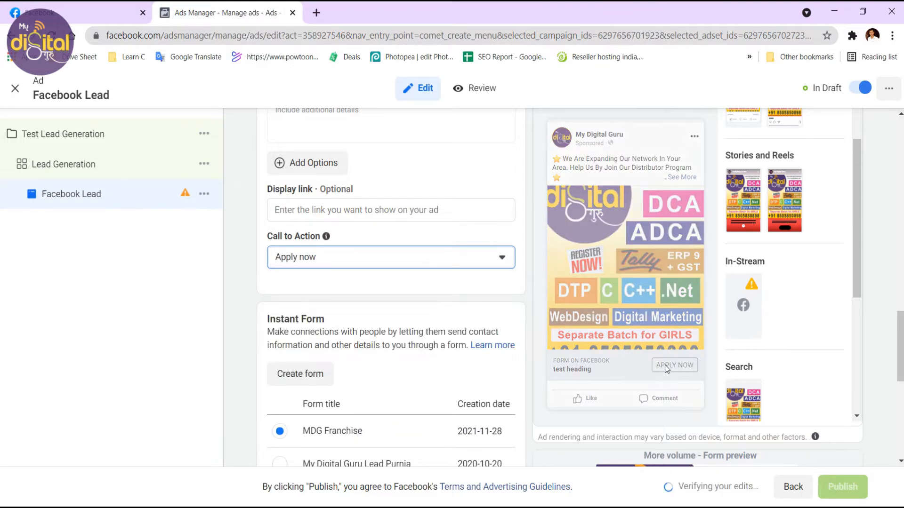
Create a new instant form for the ad and name it "Test".
scroll(417, 323, "down", 3)
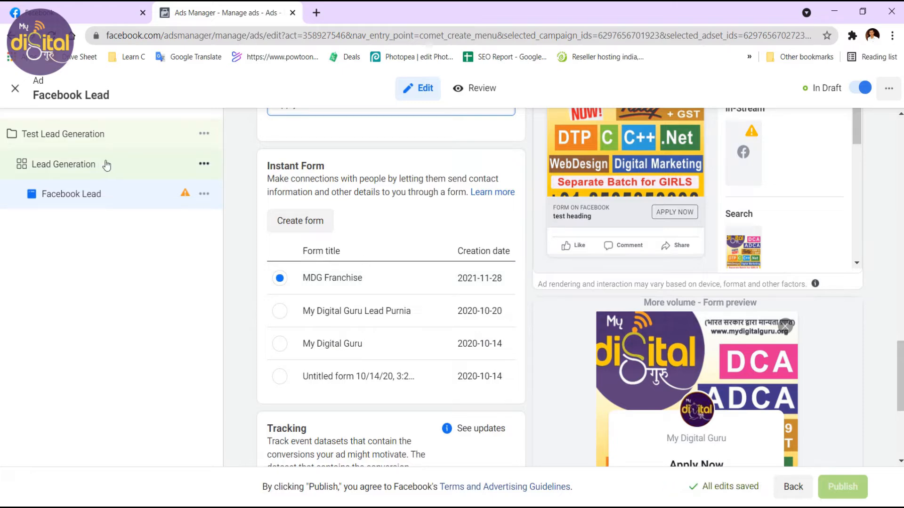
left_click(297, 225)
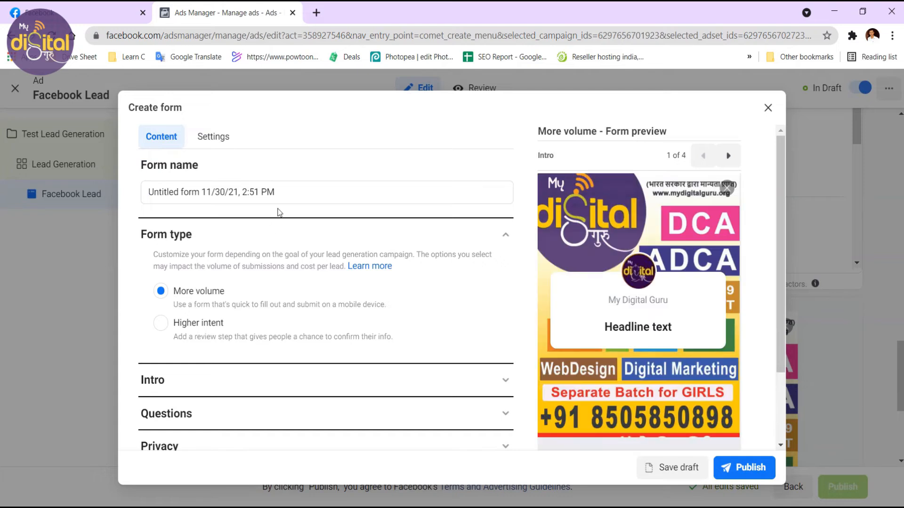
left_click_drag(297, 192, 99, 197)
type("Test")
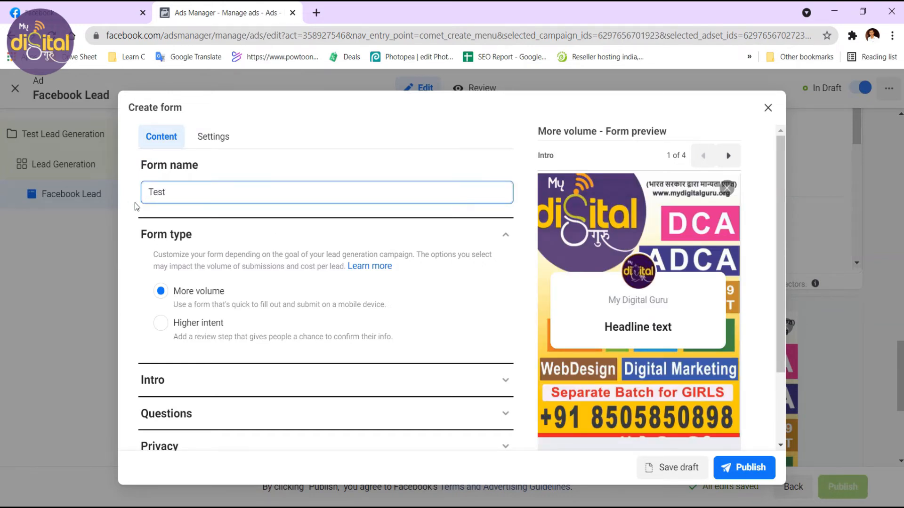
Keep the More volume form type and set the form intro's background image option to Use uploaded image.
scroll(239, 273, "down", 1)
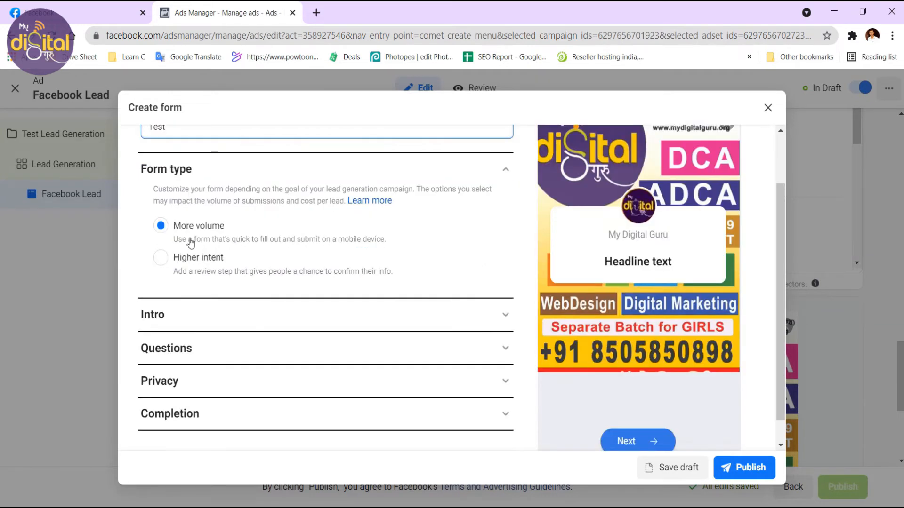
left_click(275, 316)
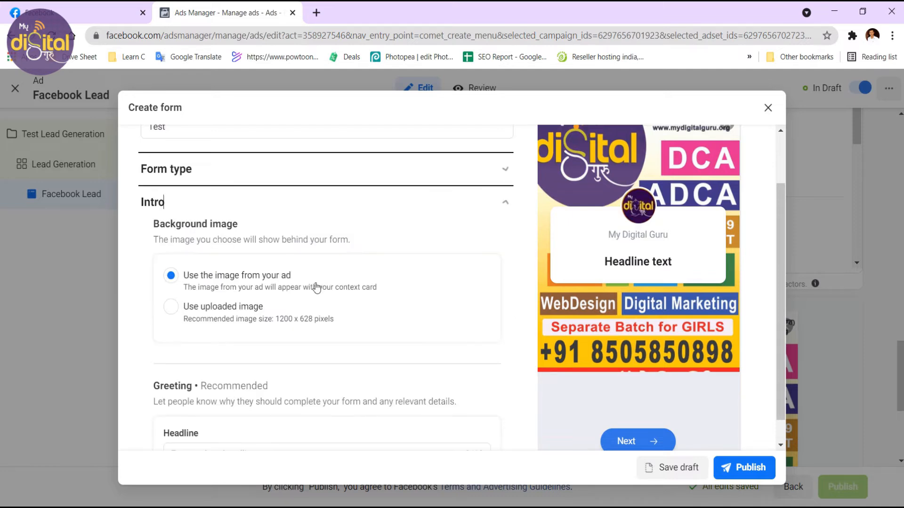
scroll(334, 282, "down", 1)
scroll(335, 285, "down", 1)
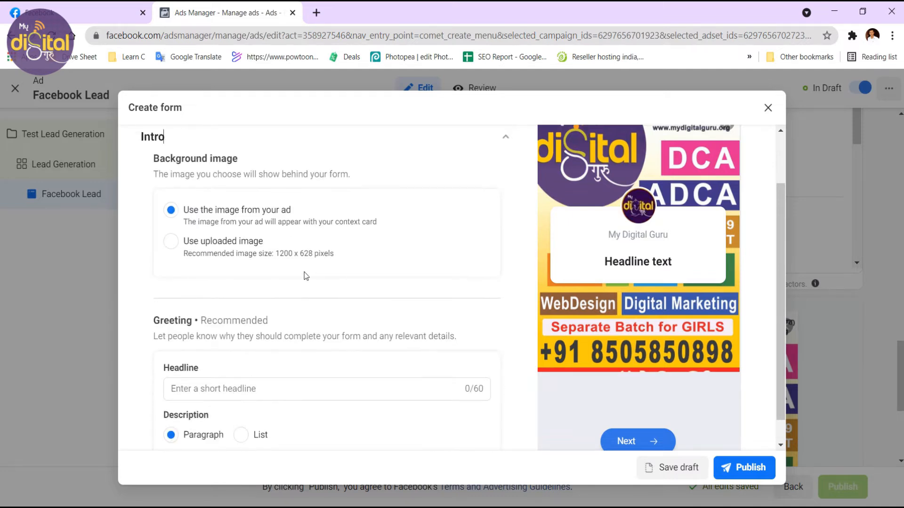
left_click(171, 242)
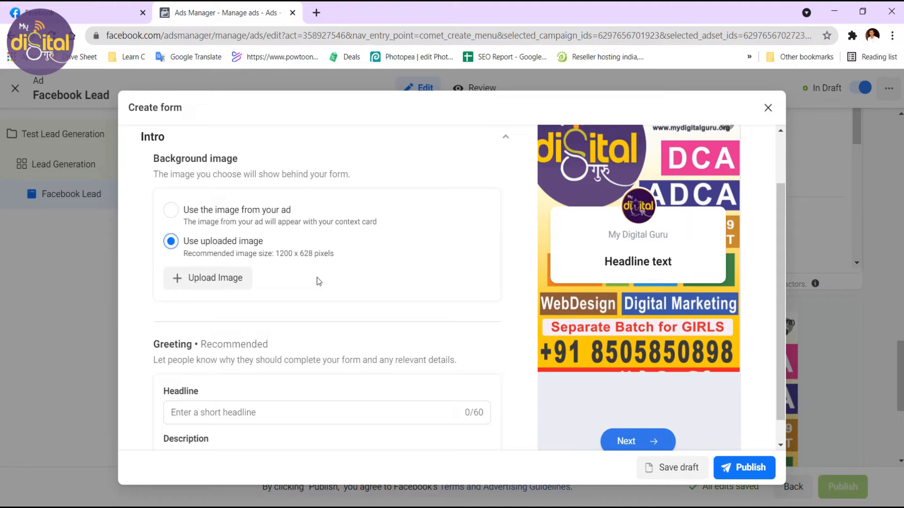
scroll(316, 281, "down", 3)
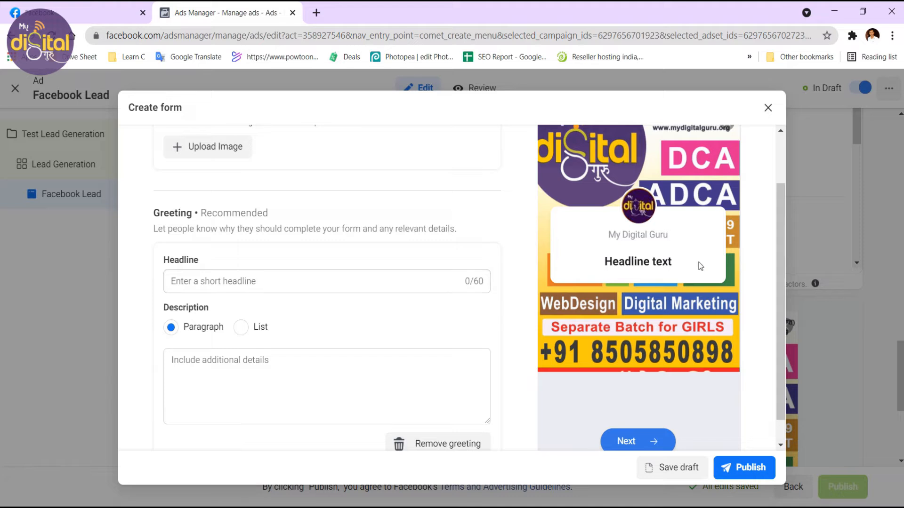
Examine the greeting's headline and description options in the form intro.
left_click_drag(618, 262, 681, 267)
left_click(681, 267)
scroll(210, 303, "down", 2)
left_click(208, 303)
scroll(606, 306, "down", 1)
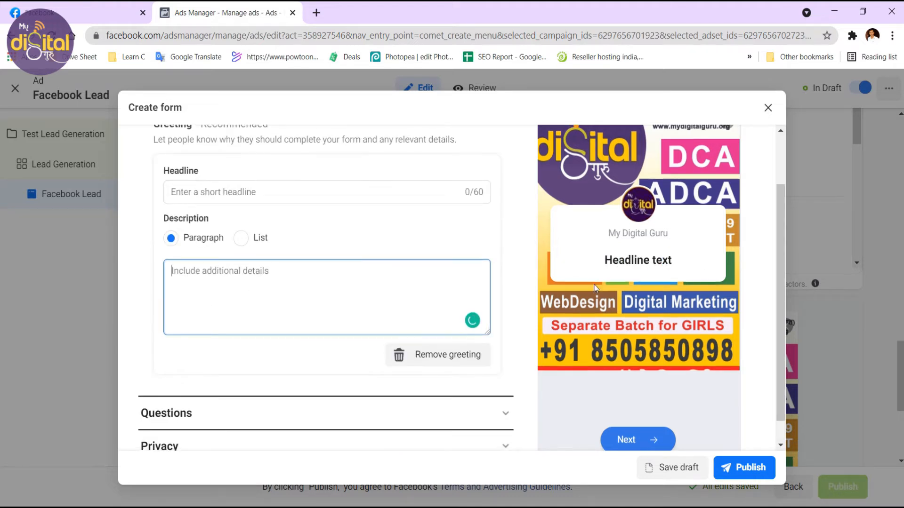
Open the form's Questions section and examine the available custom question types.
left_click(504, 392)
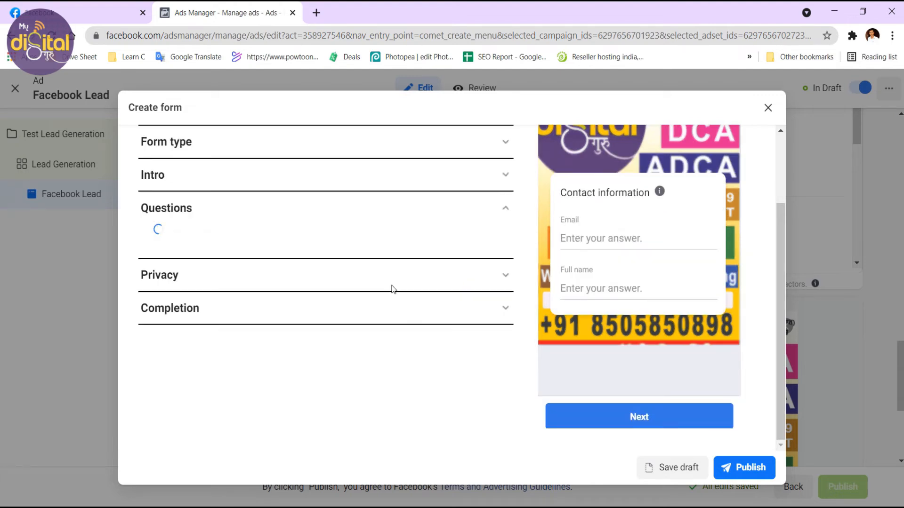
scroll(381, 275, "down", 1)
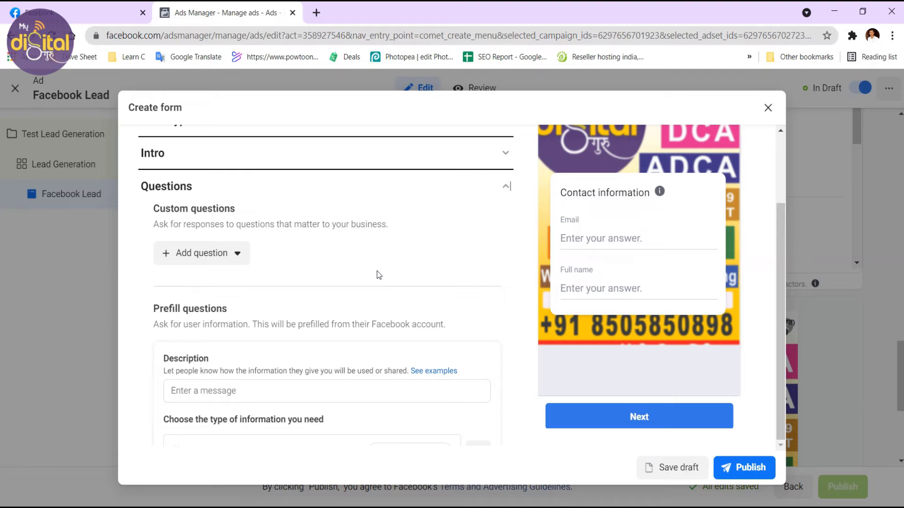
left_click(236, 256)
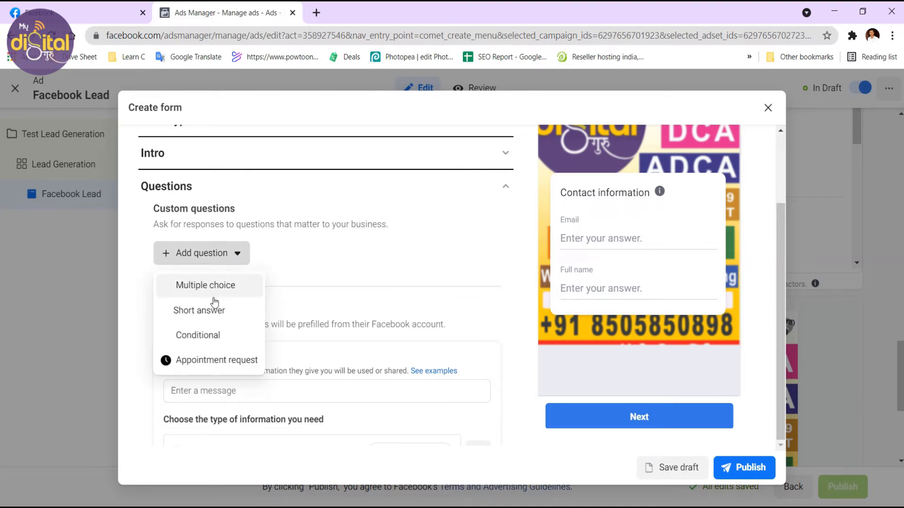
left_click(294, 253)
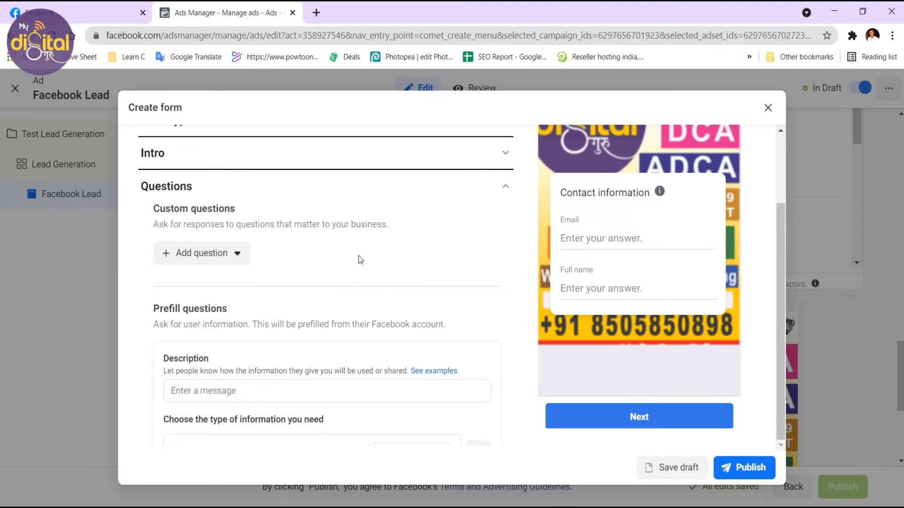
Add the contact fields Phone number and City to the form's prefill questions.
scroll(361, 258, "down", 1)
scroll(361, 256, "down", 1)
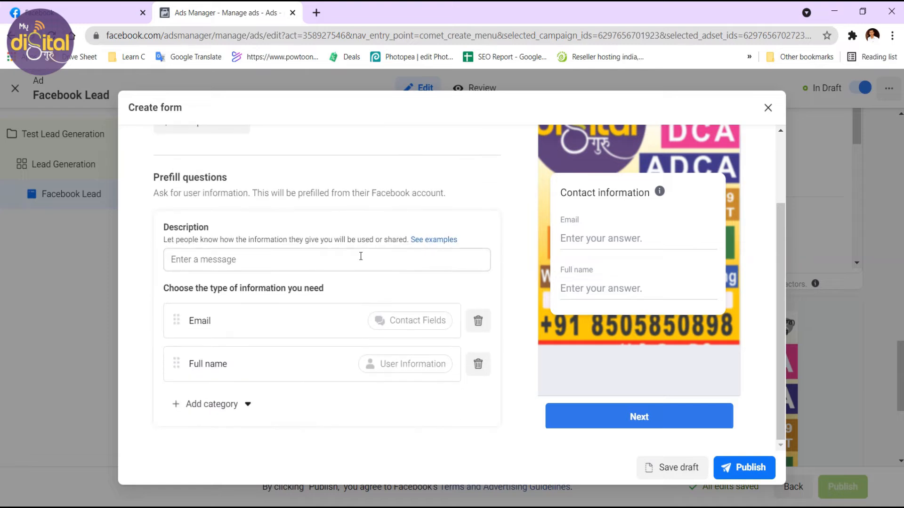
scroll(361, 256, "down", 1)
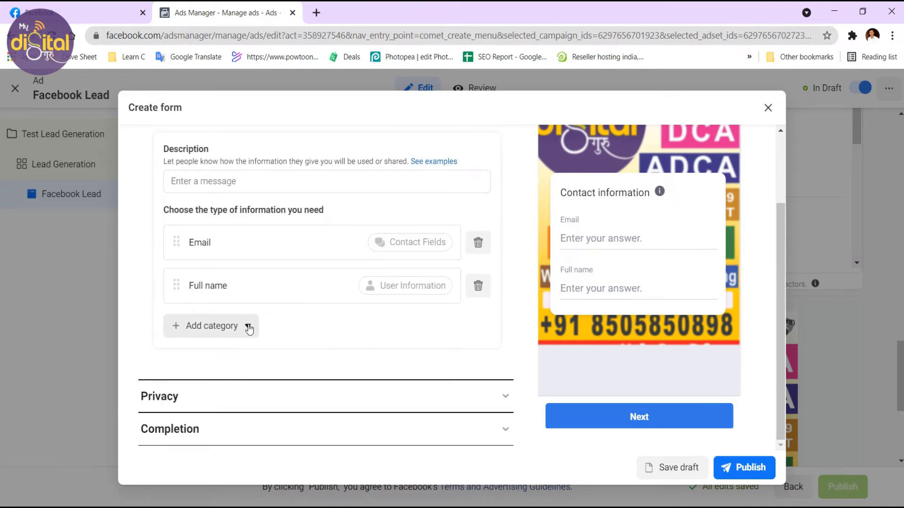
left_click(245, 326)
mouse_move(241, 351)
left_click(335, 373)
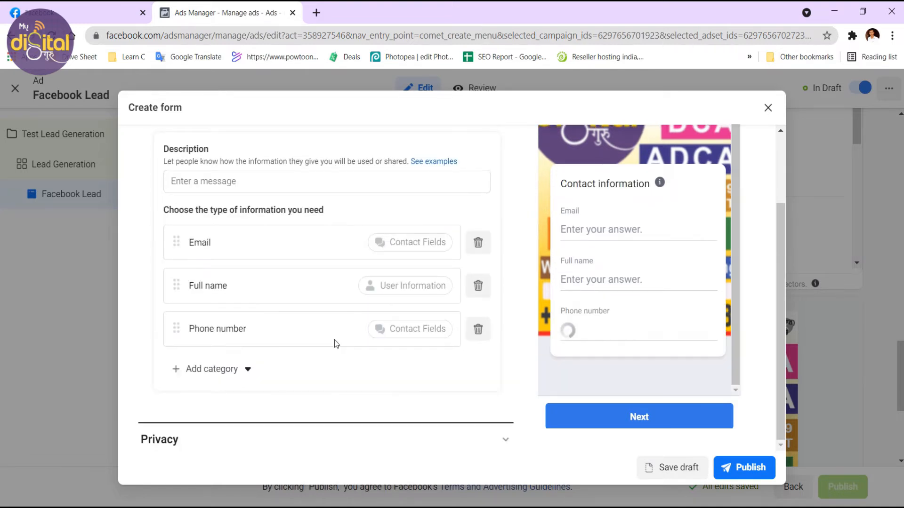
scroll(273, 339, "down", 1)
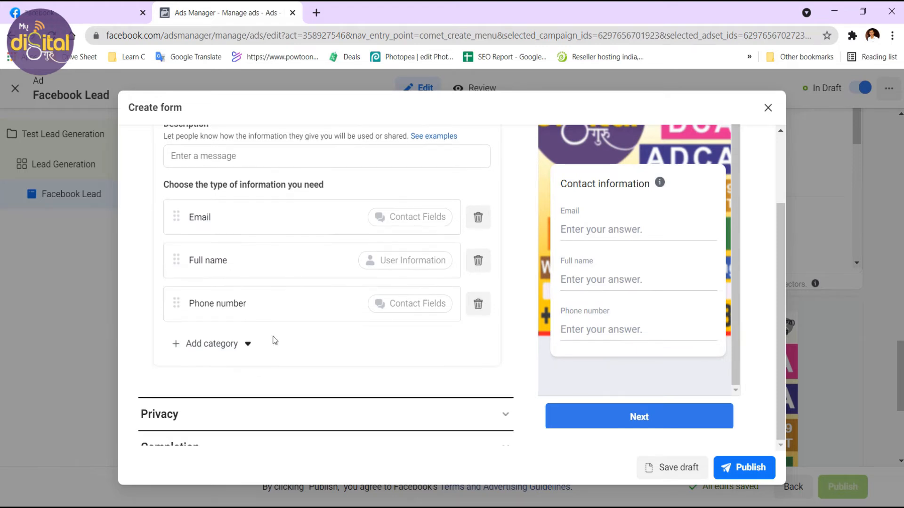
left_click(234, 333)
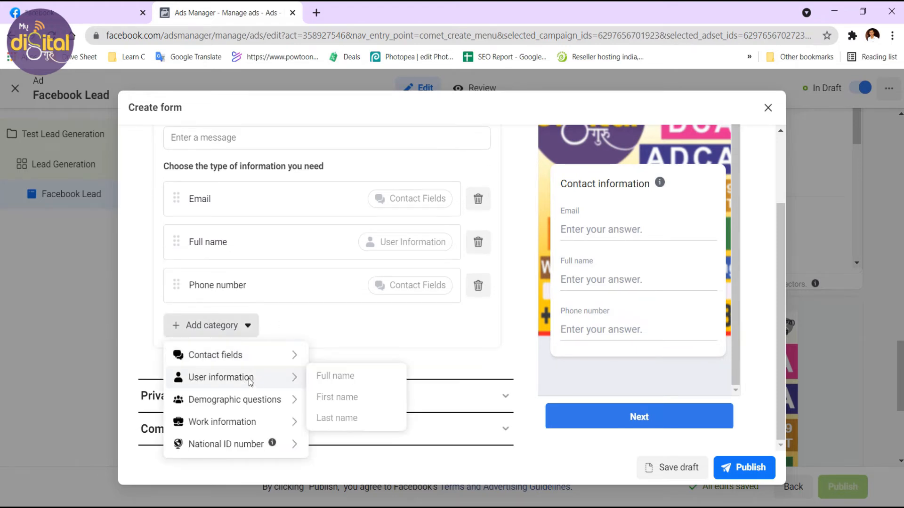
mouse_move(247, 360)
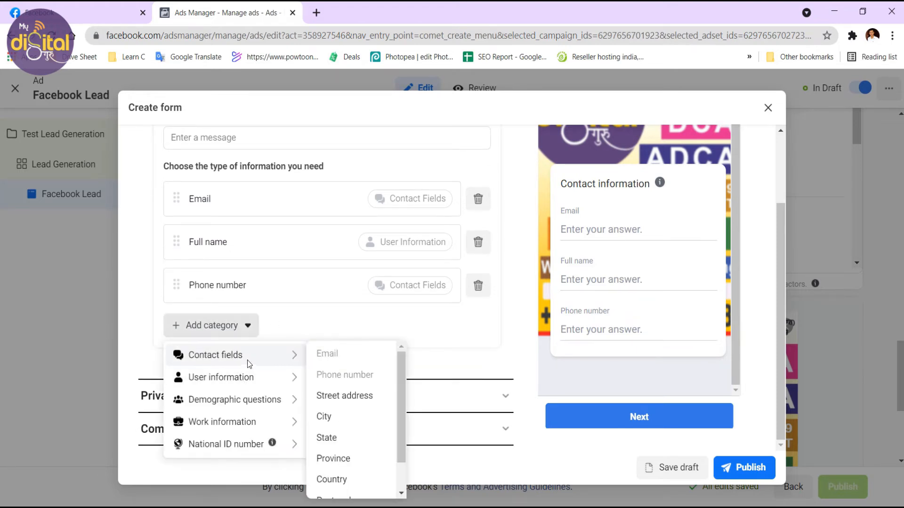
left_click(325, 416)
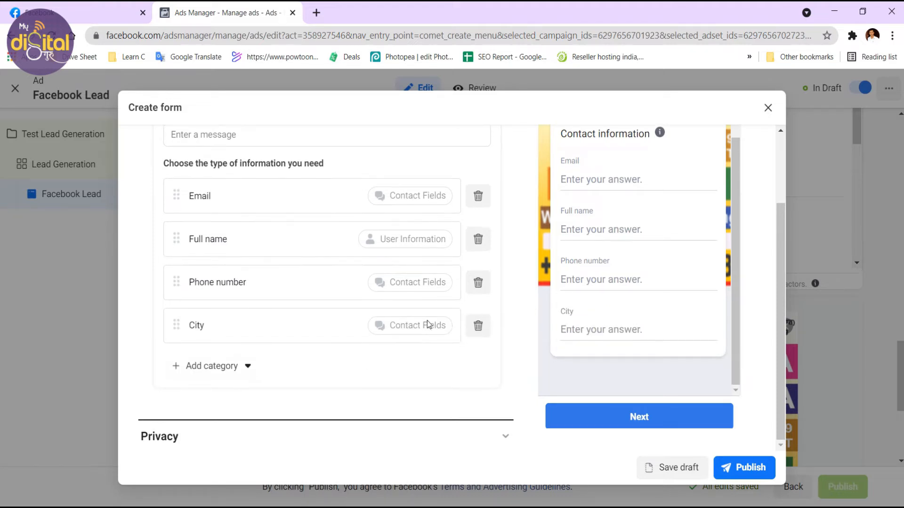
Examine the form's privacy policy link fields and the custom disclaimer option.
scroll(428, 323, "down", 2)
left_click(501, 399)
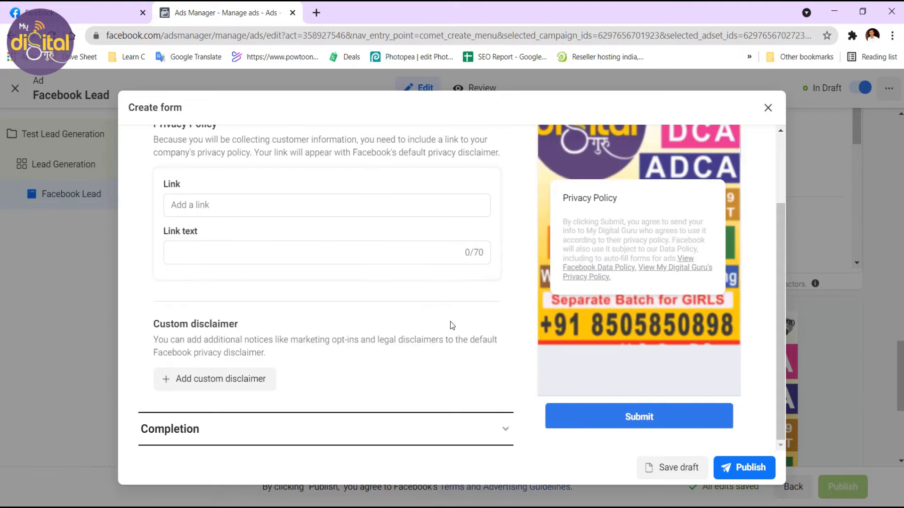
scroll(450, 323, "up", 1)
left_click(195, 248)
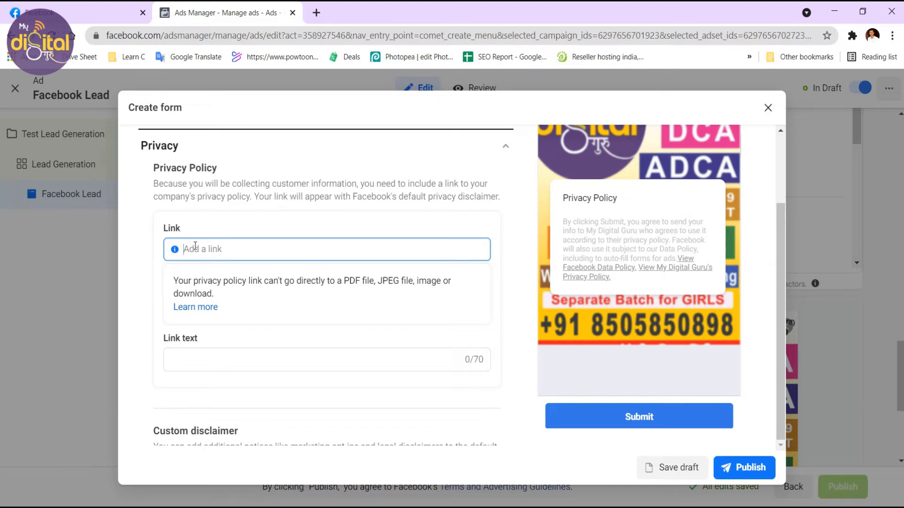
scroll(282, 278, "down", 2)
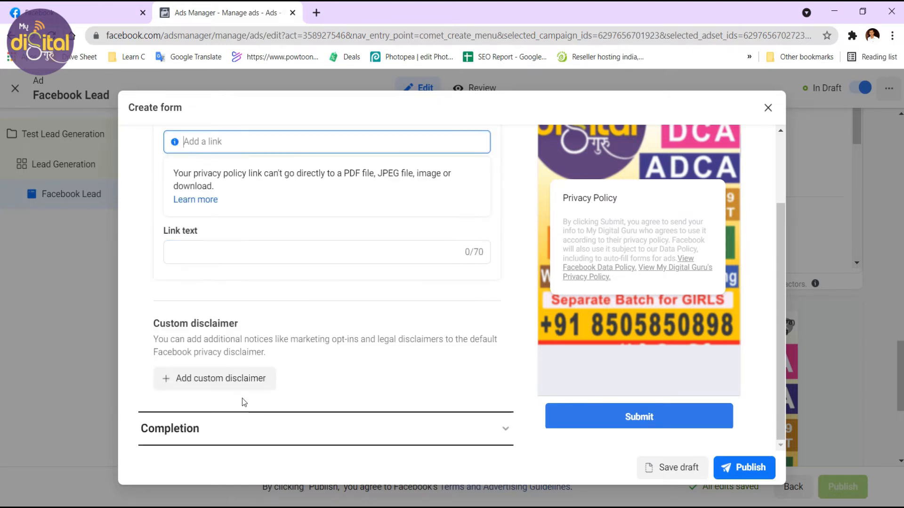
Examine the form's completion message, including its headline, description, call-to-action and website link fields.
left_click(361, 430)
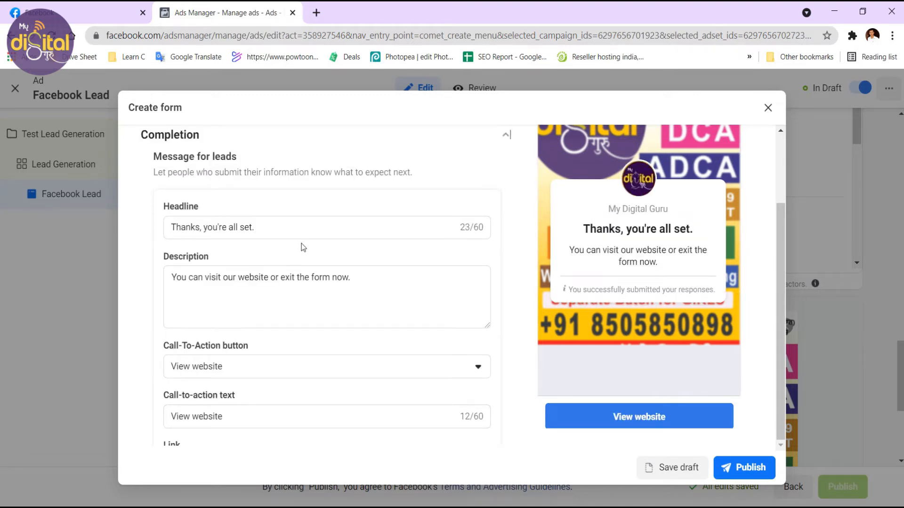
left_click(295, 233)
key("ctrl+a")
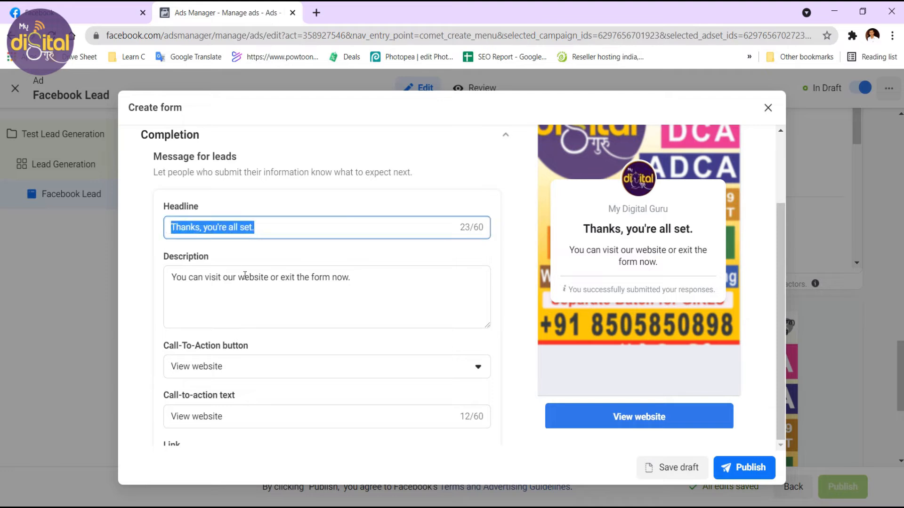
left_click(365, 280)
key("ctrl+a")
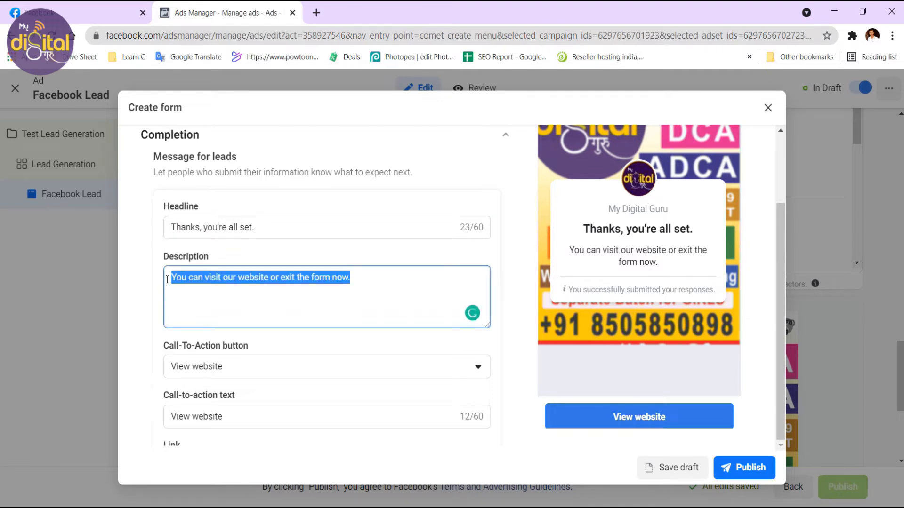
scroll(352, 298, "down", 2)
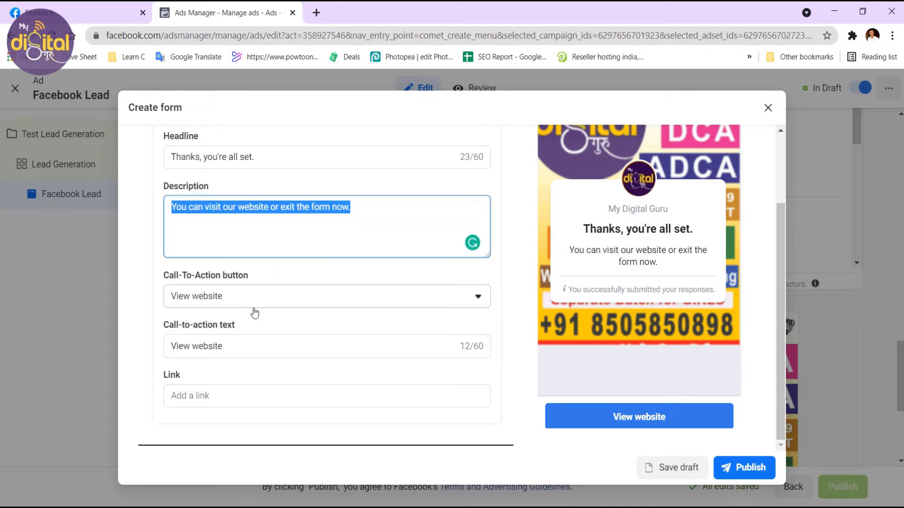
left_click(196, 400)
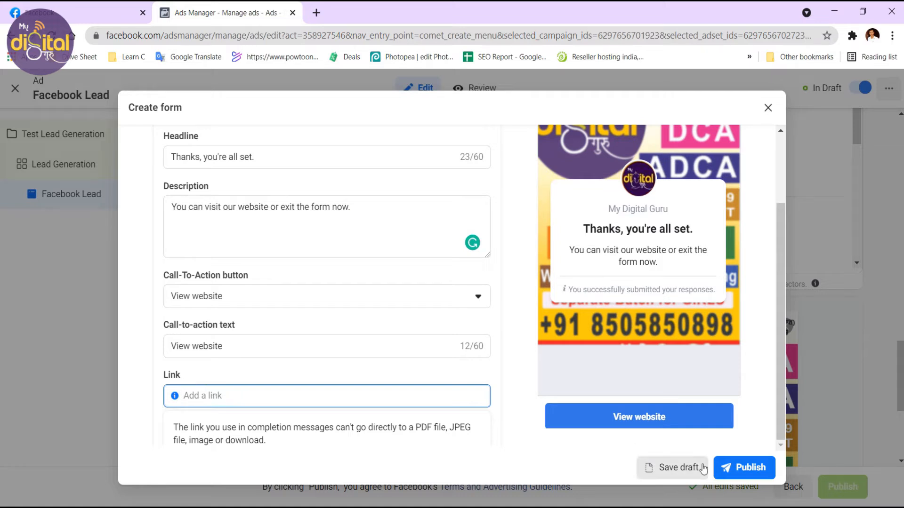
Close the new lead form without saving it, and review the ad's instant form, tracking and identity settings.
left_click(768, 108)
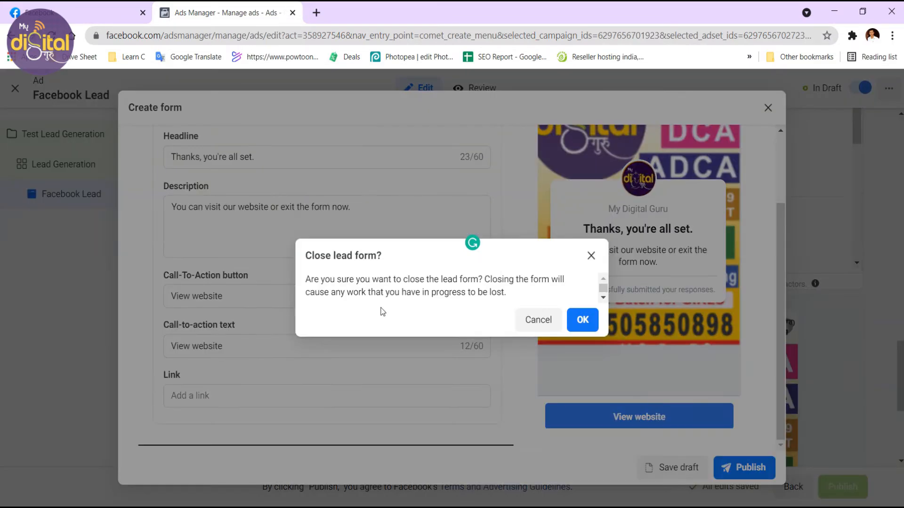
left_click(583, 319)
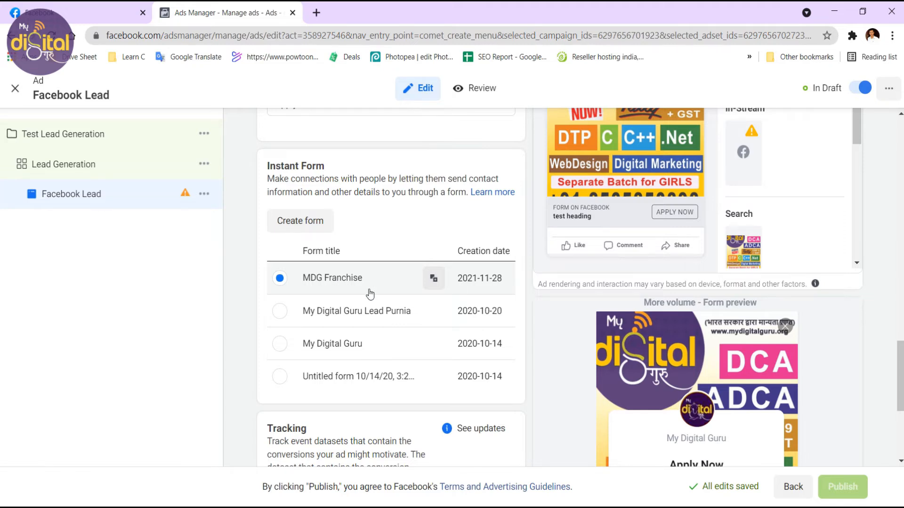
scroll(376, 302, "down", 5)
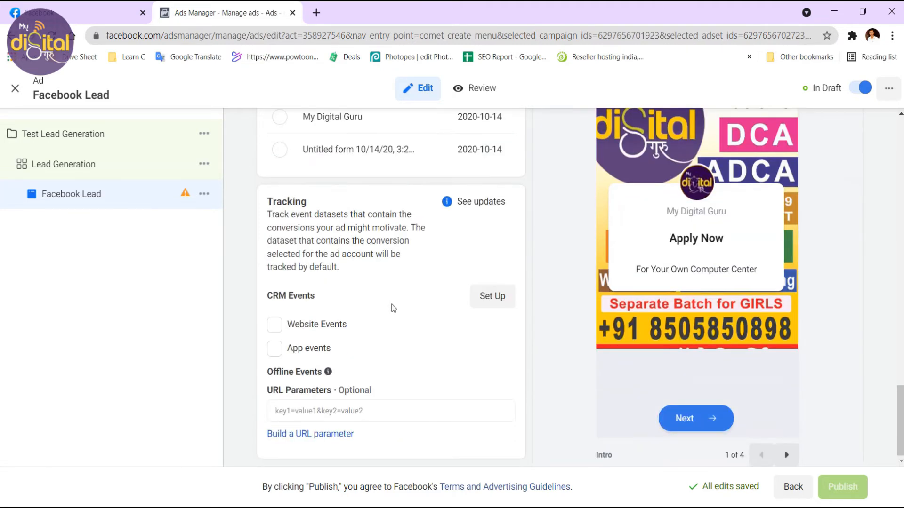
scroll(462, 345, "up", 5)
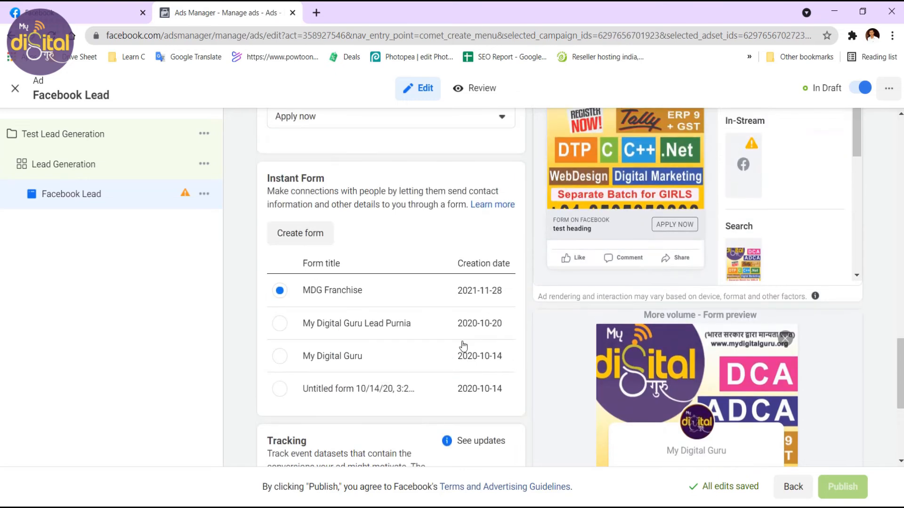
scroll(463, 346, "up", 10)
scroll(444, 339, "up", 12)
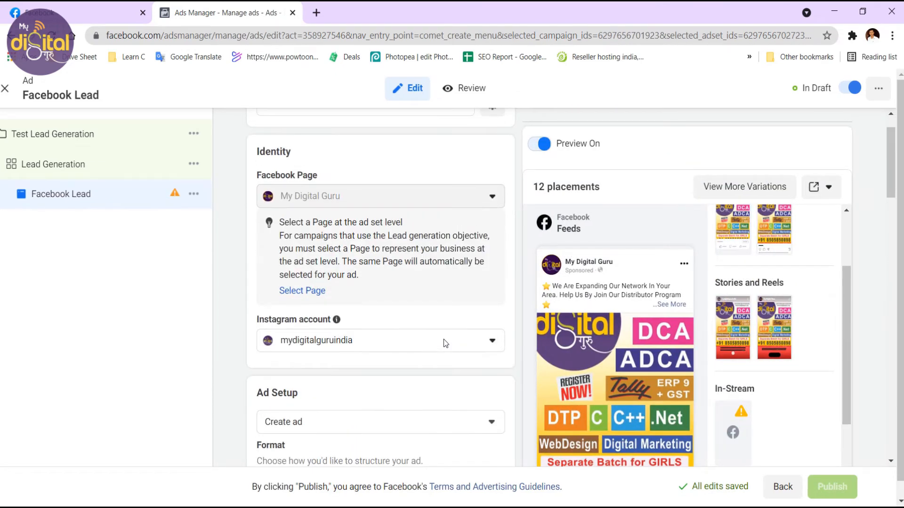
scroll(443, 342, "up", 1)
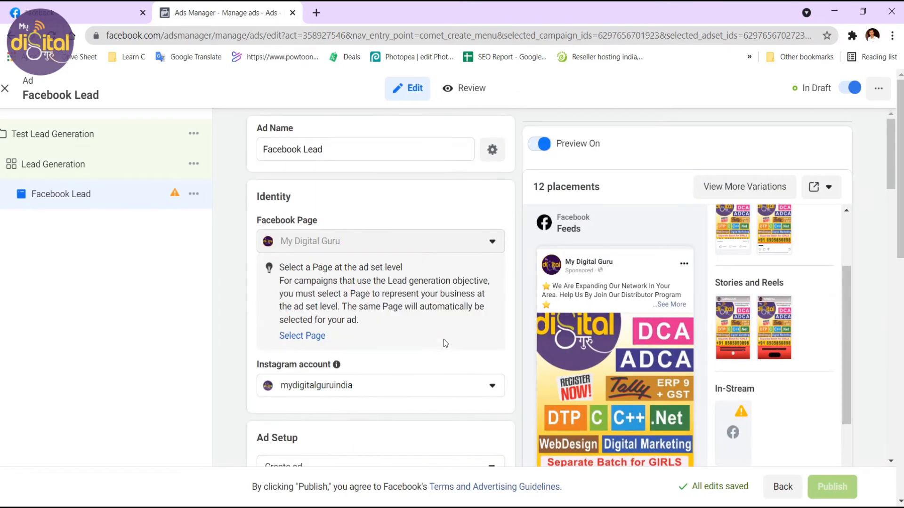
Review the Lead Generation ad set's lead method, optimization, start and end dates, and audience settings.
left_click(70, 165)
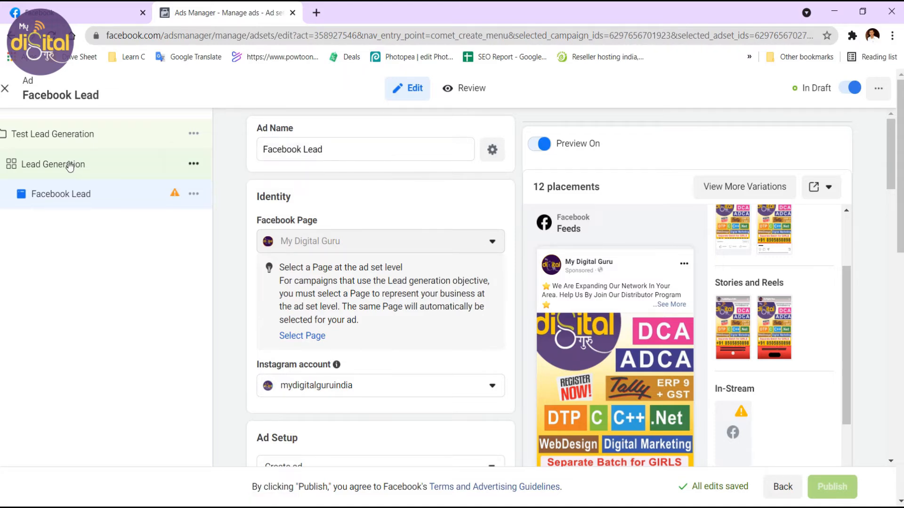
scroll(481, 283, "down", 7)
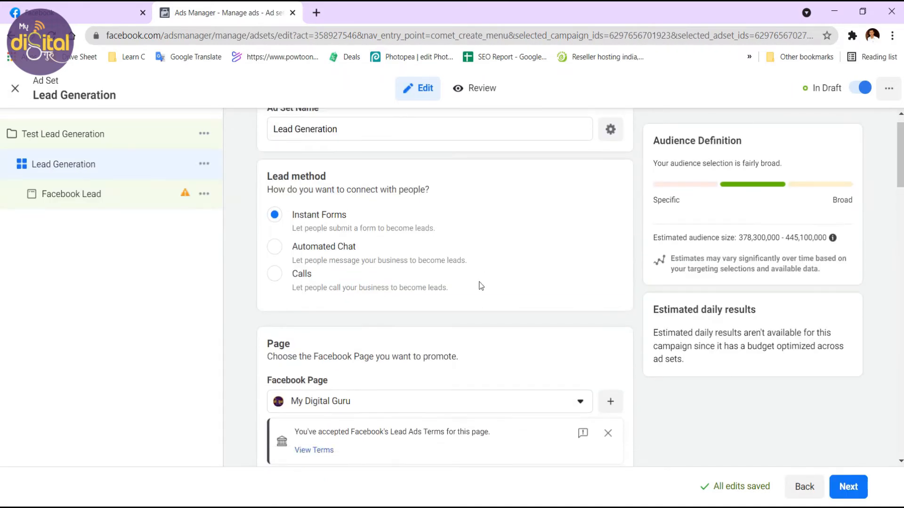
scroll(481, 283, "down", 8)
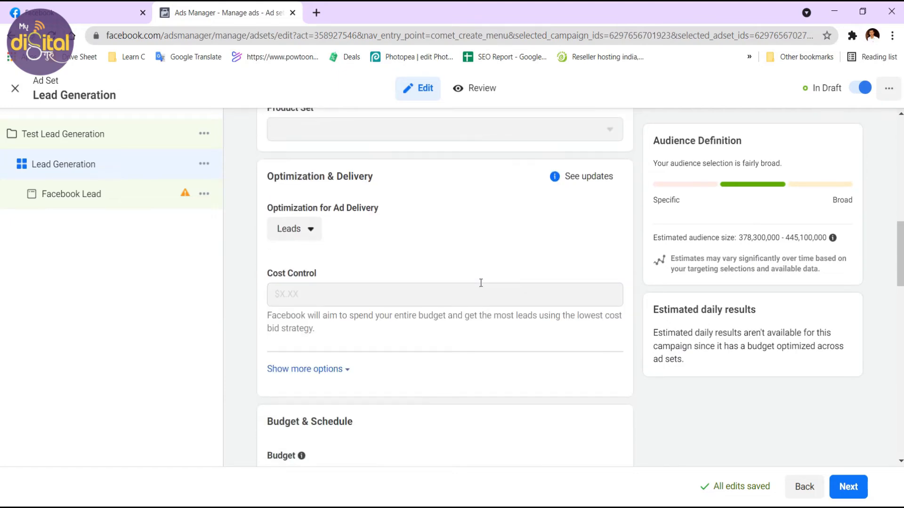
scroll(481, 286, "down", 5)
scroll(481, 287, "up", 3)
scroll(405, 241, "up", 8)
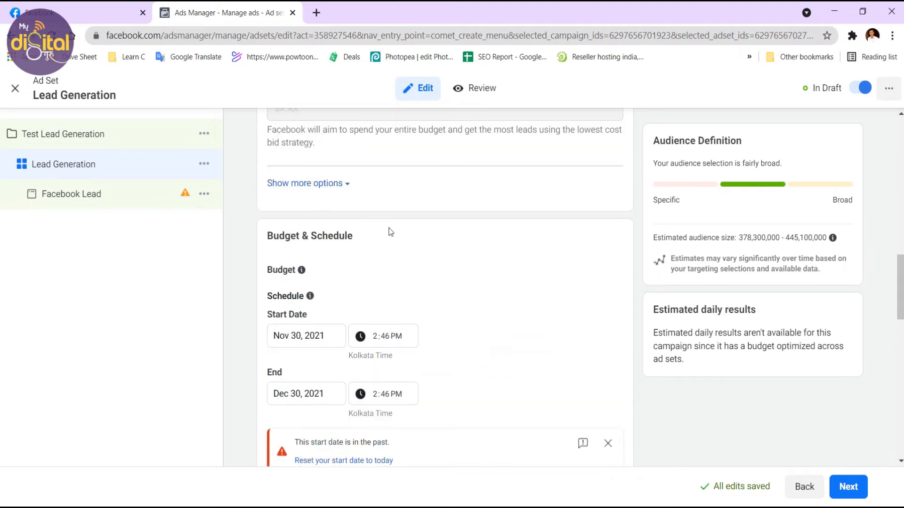
scroll(403, 241, "down", 8)
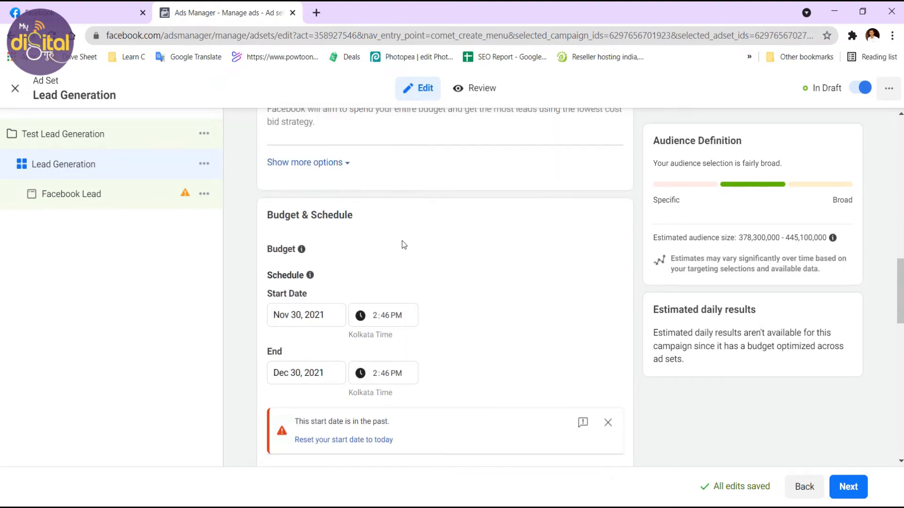
left_click(298, 259)
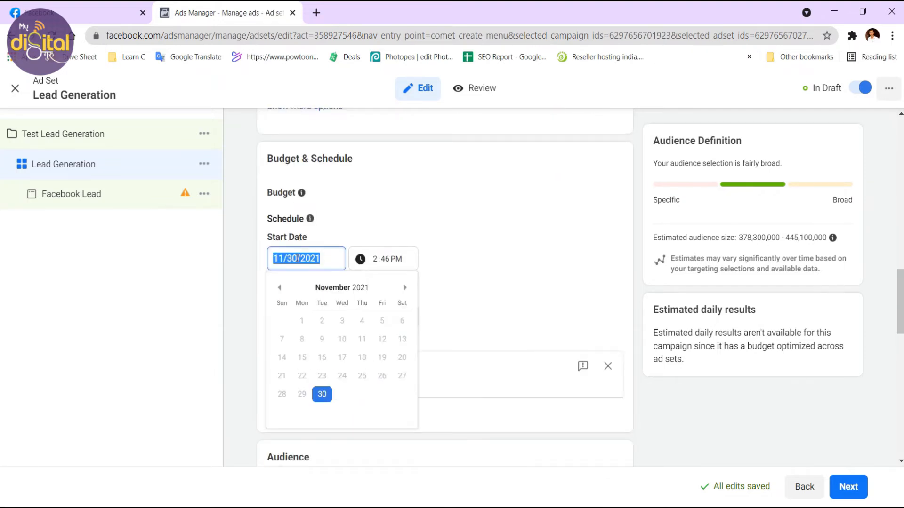
left_click(527, 243)
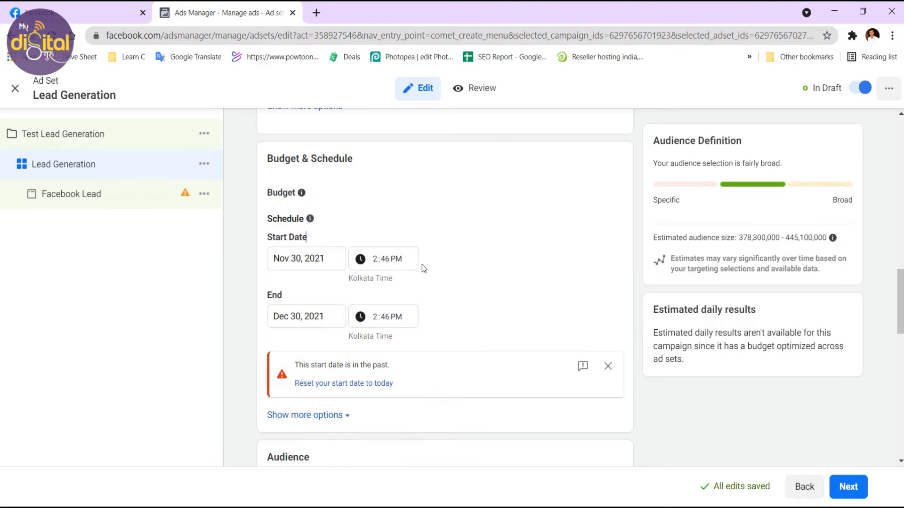
scroll(422, 265, "down", 1)
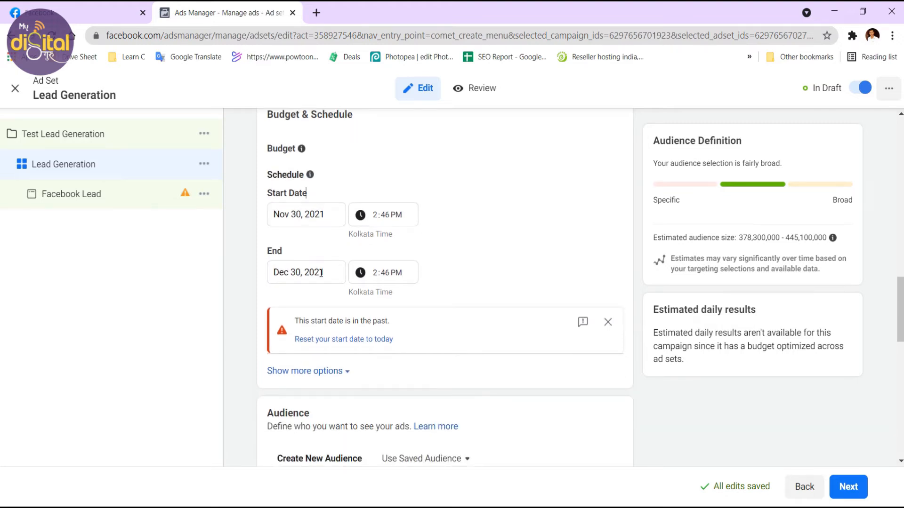
scroll(381, 283, "down", 5)
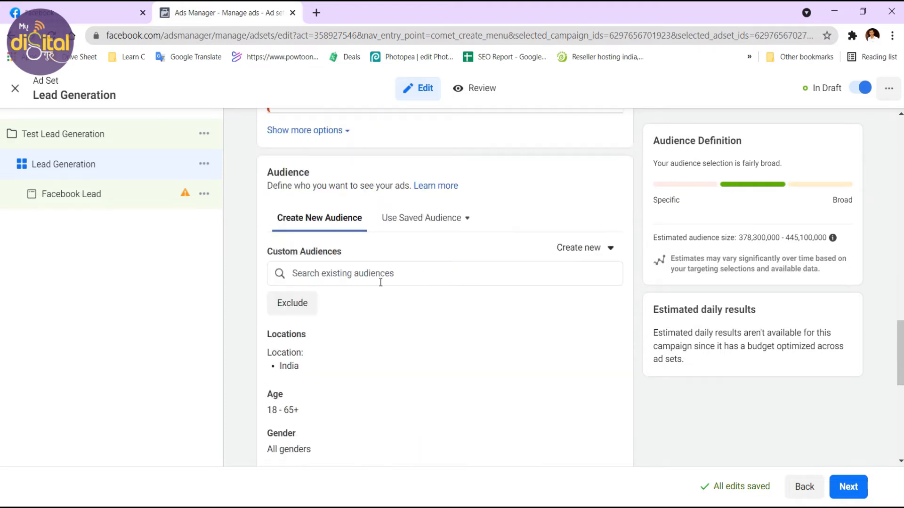
Review the ad set's location, age, gender, targeting and language settings, and look through the list of saved audiences.
scroll(380, 283, "down", 2)
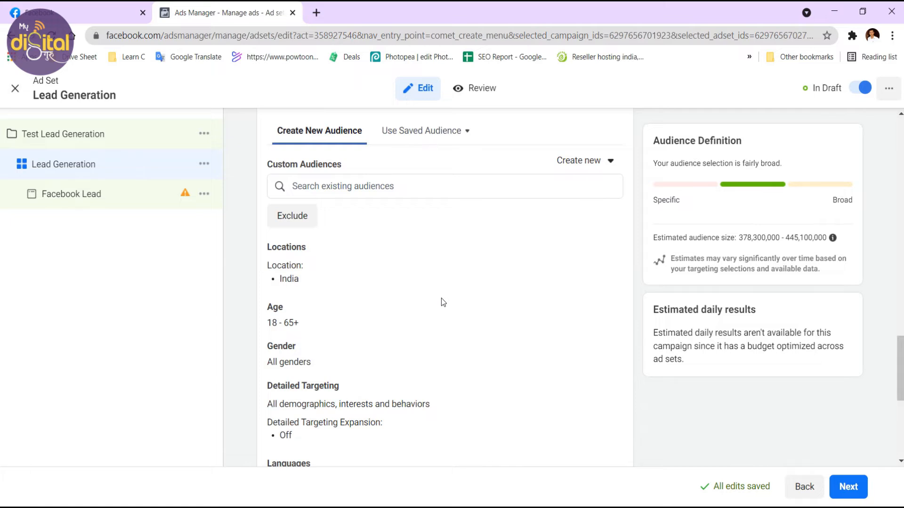
scroll(443, 302, "down", 1)
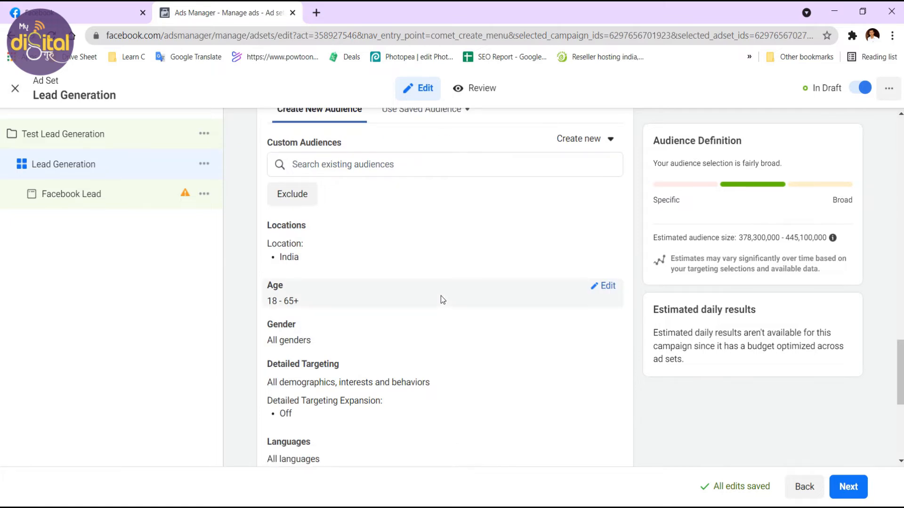
scroll(442, 300, "up", 1)
scroll(443, 300, "down", 1)
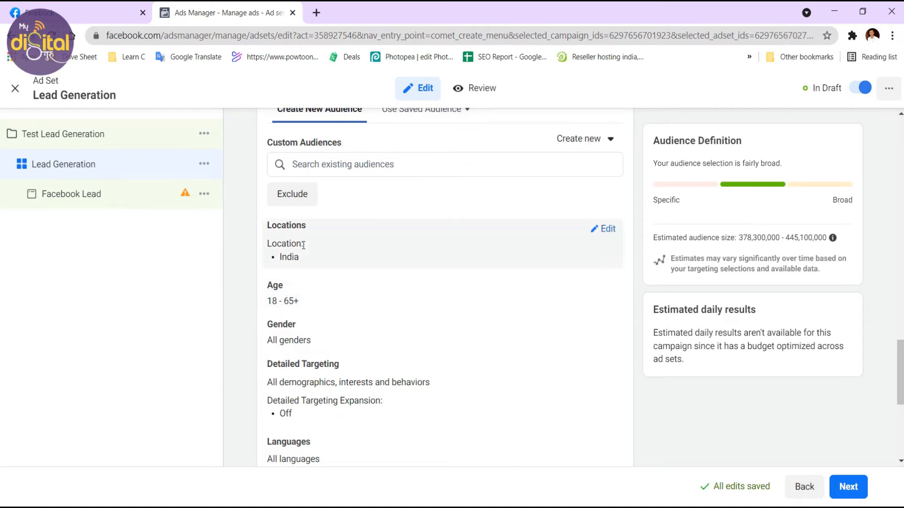
scroll(299, 270, "down", 2)
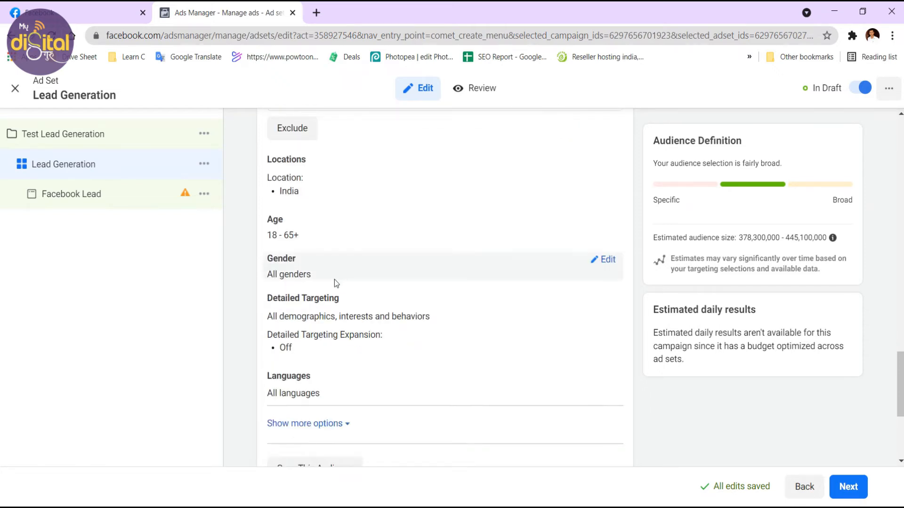
scroll(404, 310, "up", 2)
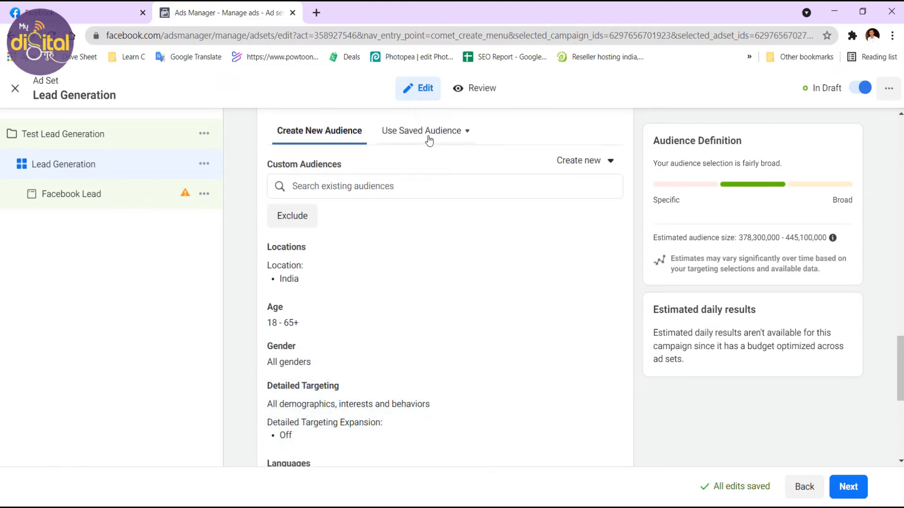
left_click(432, 136)
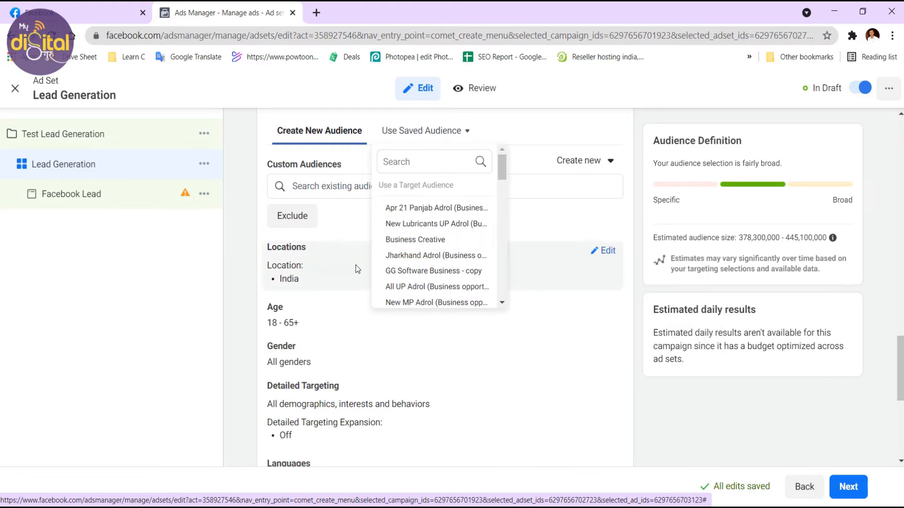
left_click(233, 250)
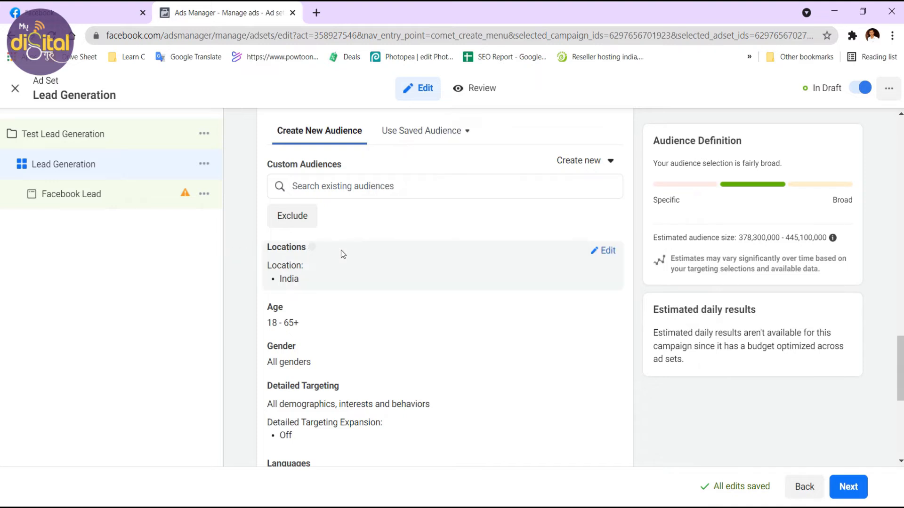
Open the audience locations for editing and examine the choices for people living in, recently in or traveling in the location.
left_click(609, 253)
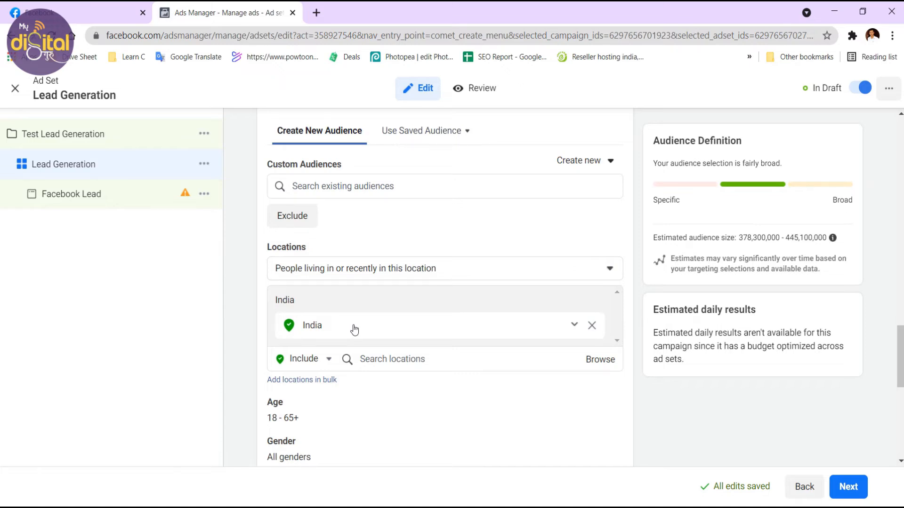
left_click(471, 276)
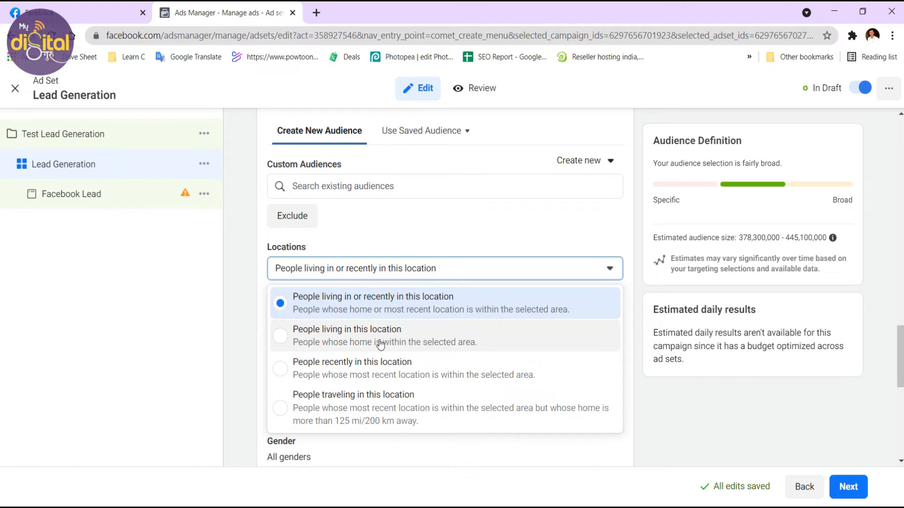
left_click(235, 334)
Search the locations for Delhi and include the state Delhi, India in the audience.
left_click(442, 360)
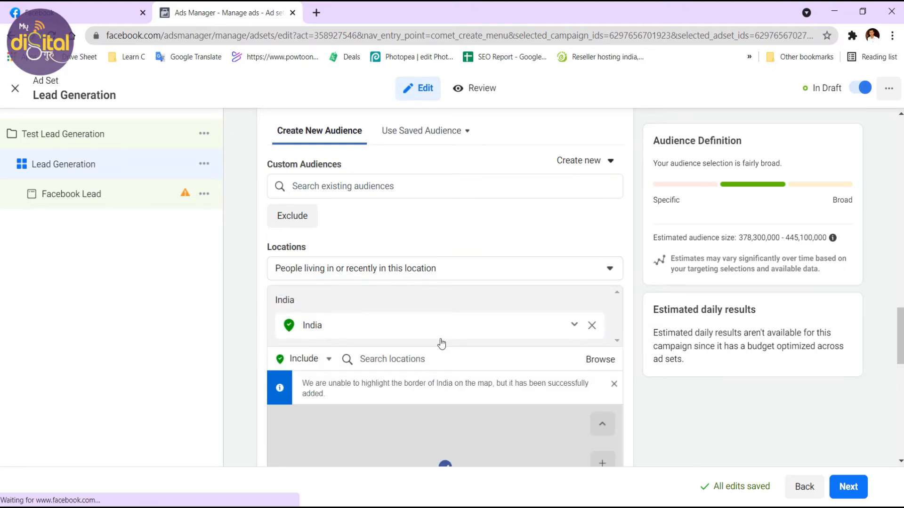
scroll(441, 330, "down", 2)
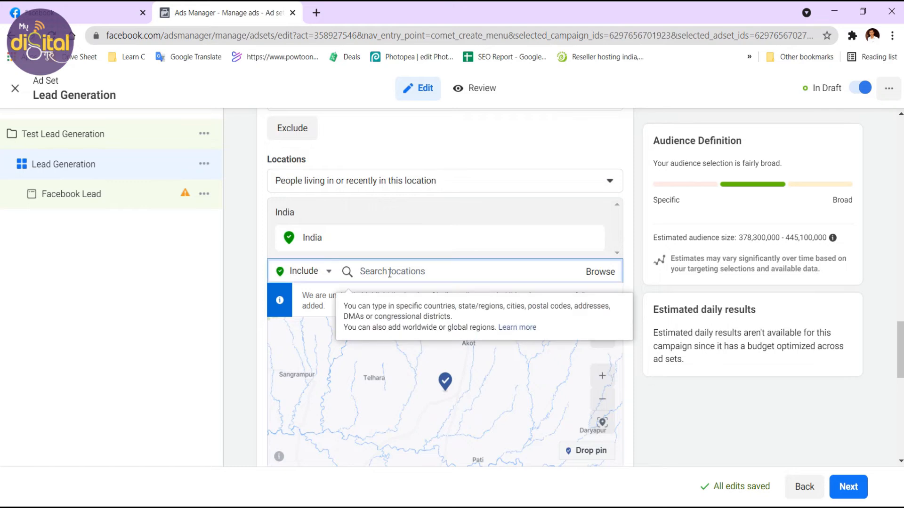
type("Delhi")
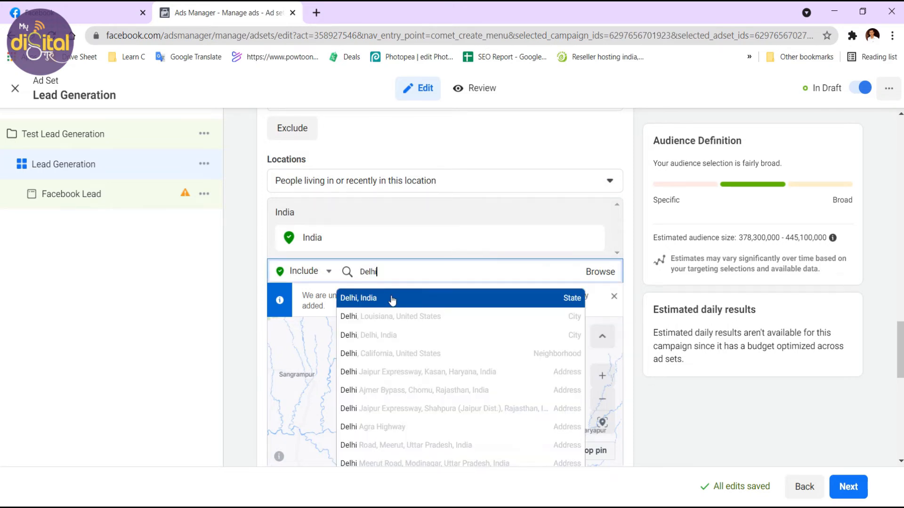
left_click(390, 300)
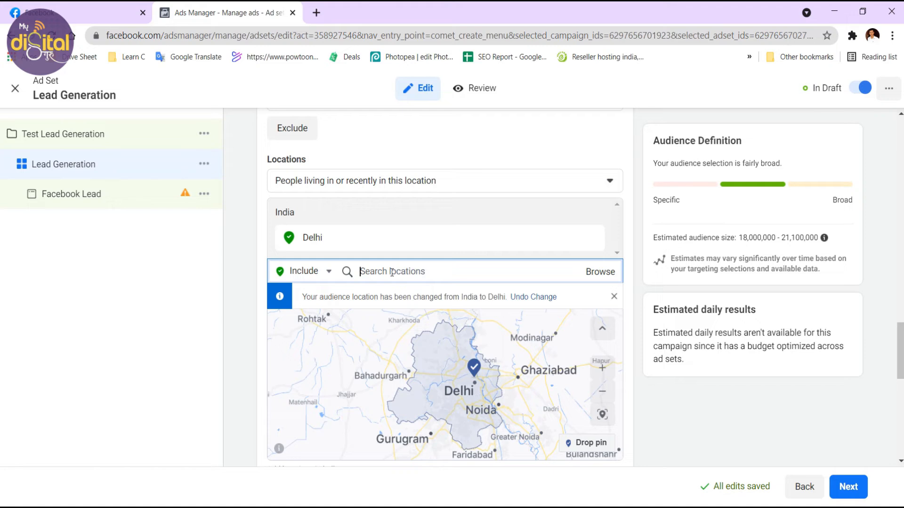
Remove Delhi from the audience locations and include Dwarka Mor metro station instead.
left_click(592, 238)
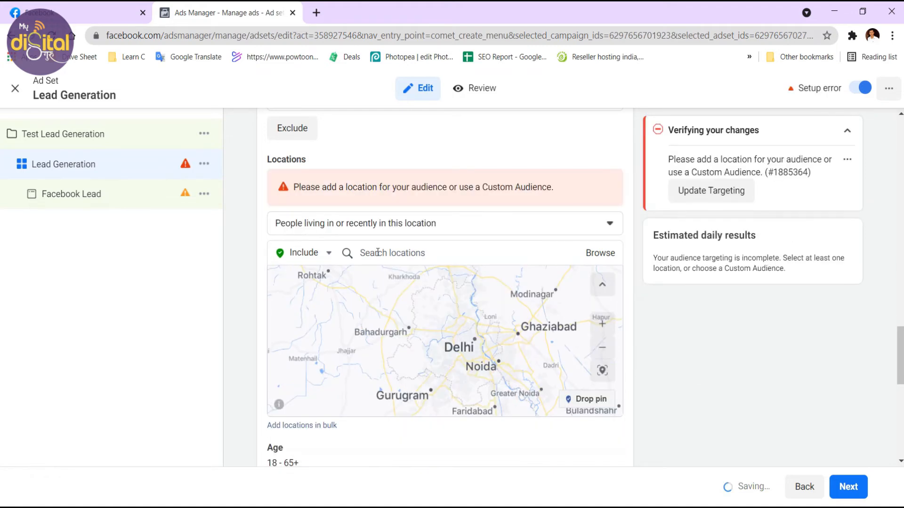
left_click(381, 252)
type("Dwarka Mor")
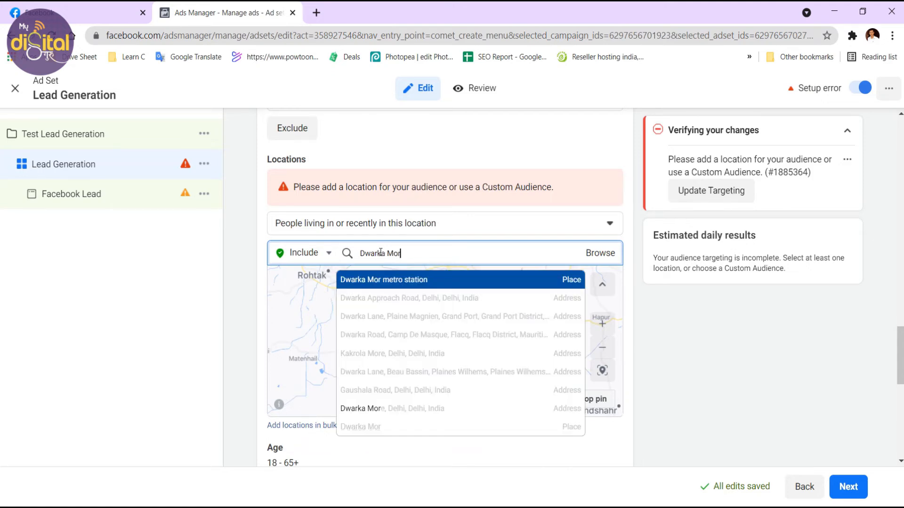
left_click(389, 280)
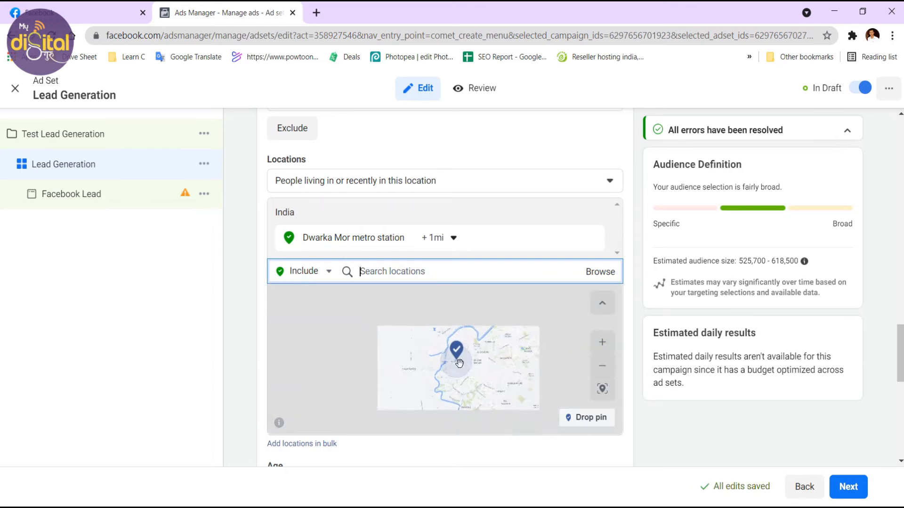
Set the radius around Dwarka Mor metro station to 23 mi and inspect the covered area on the map.
left_click(453, 239)
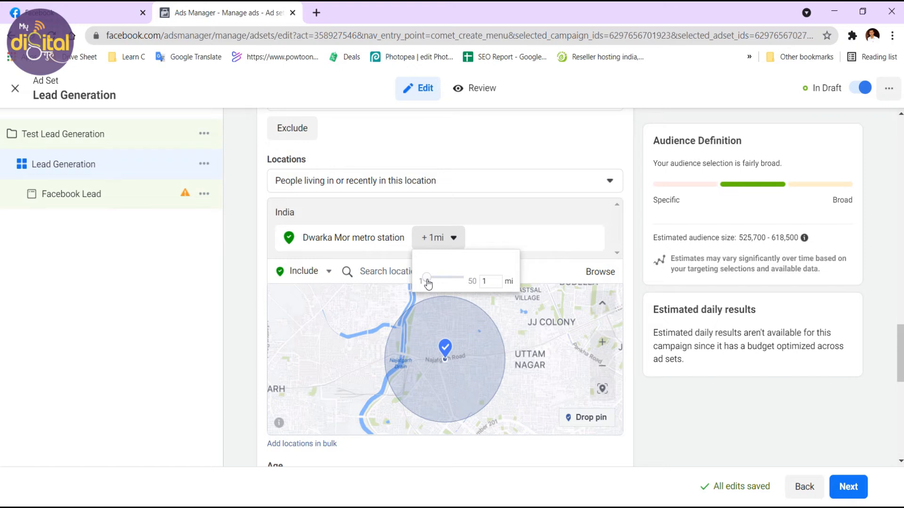
left_click_drag(426, 281, 445, 278)
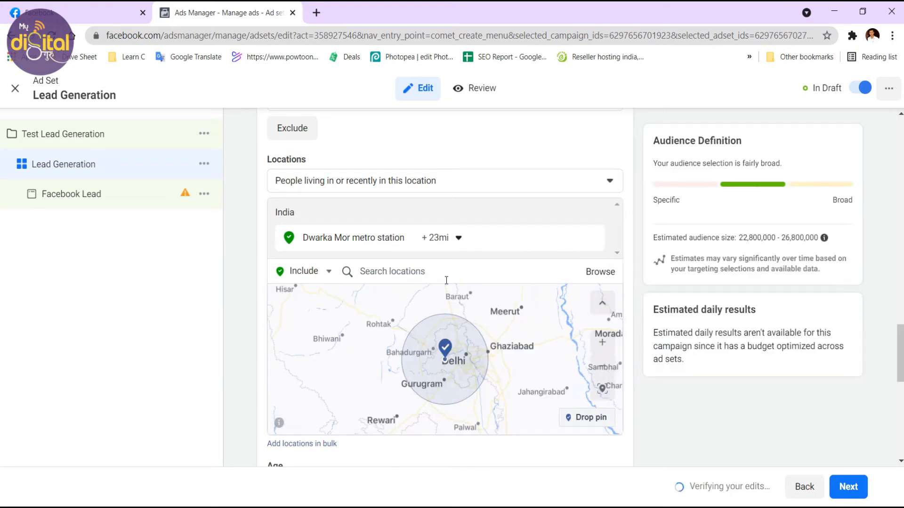
scroll(460, 244, "down", 2)
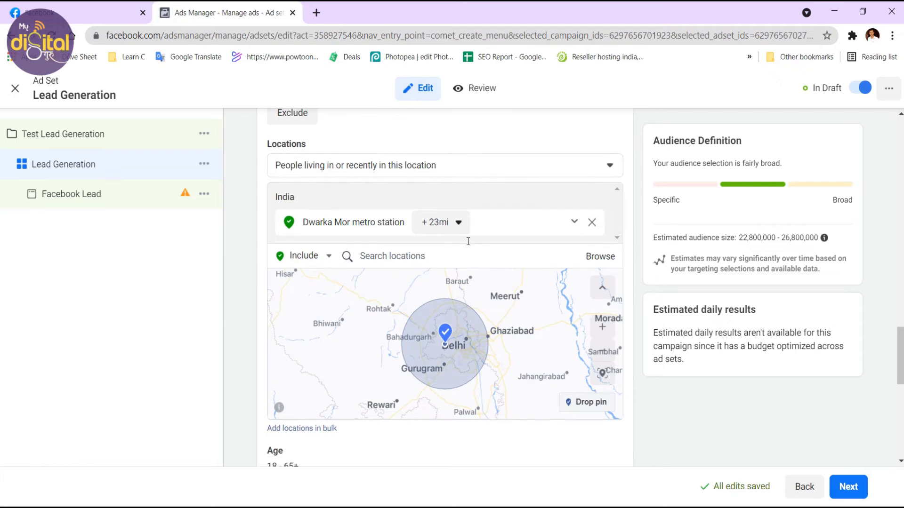
scroll(467, 240, "down", 2)
scroll(466, 241, "up", 2)
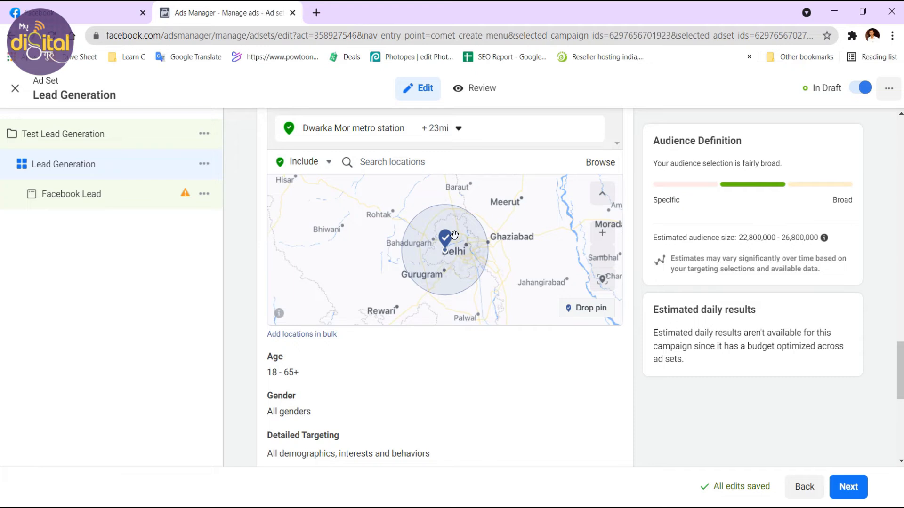
scroll(454, 235, "down", 4)
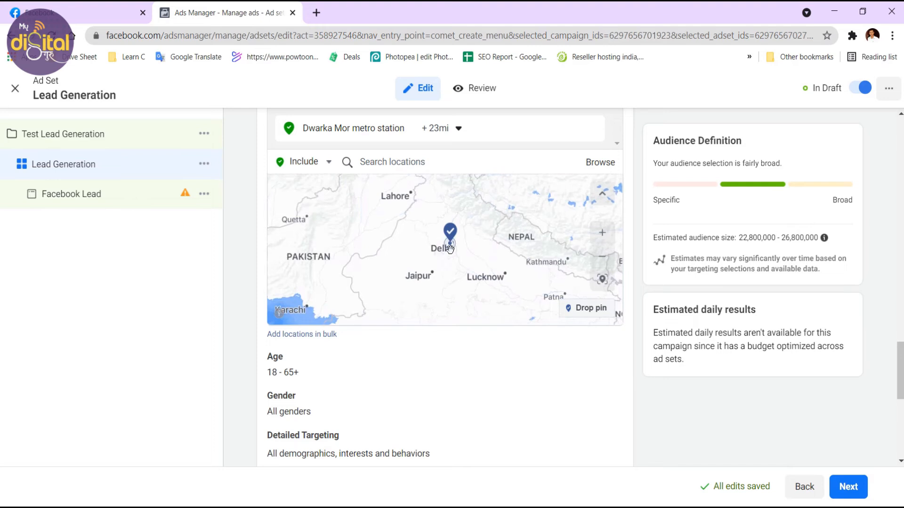
scroll(450, 249, "up", 5)
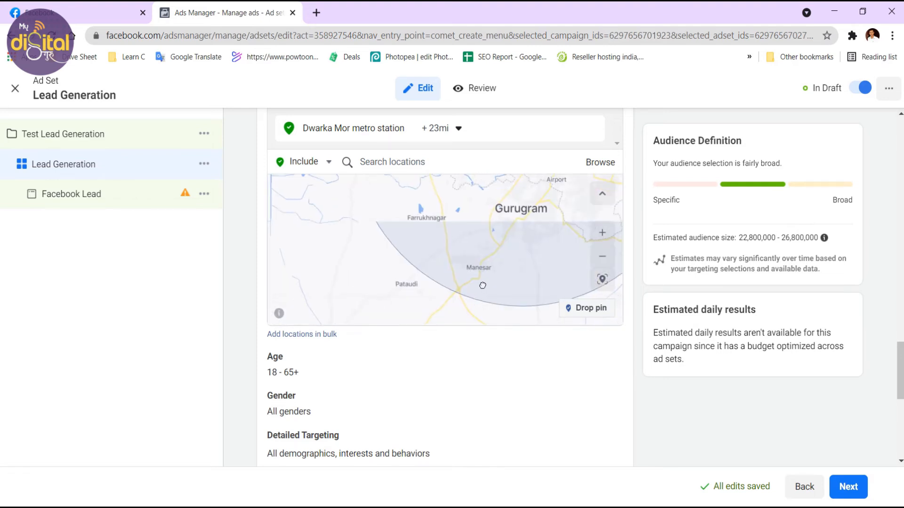
left_click_drag(553, 189, 518, 232)
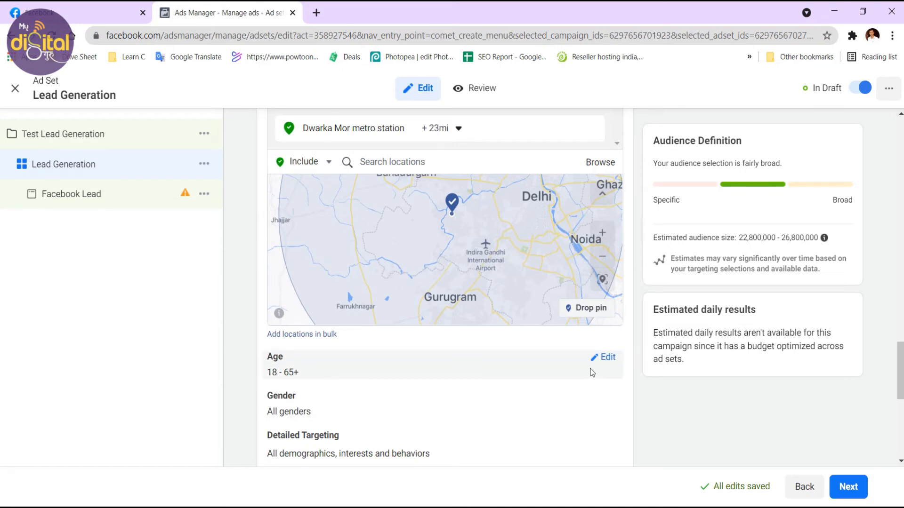
Set the audience's age range to 28 through 56.
left_click(604, 358)
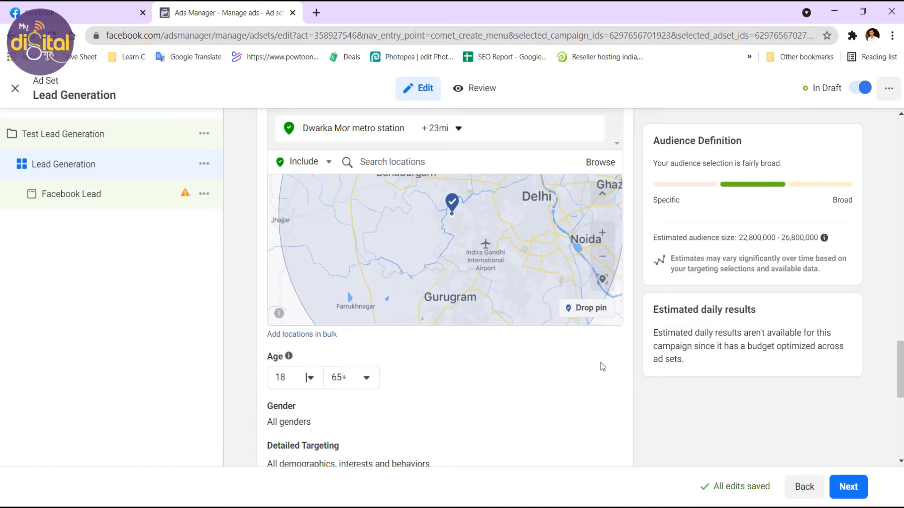
left_click(310, 382)
scroll(317, 322, "down", 2)
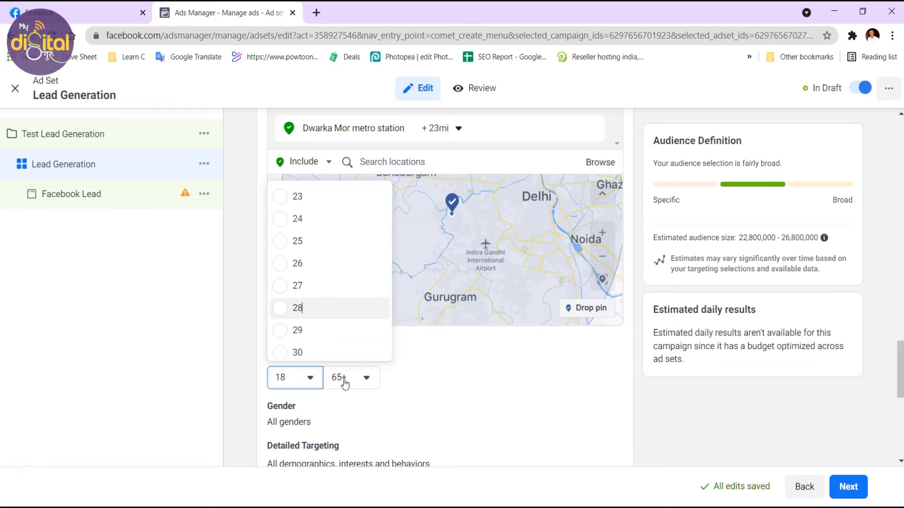
key("Return")
left_click(362, 378)
scroll(371, 285, "up", 3)
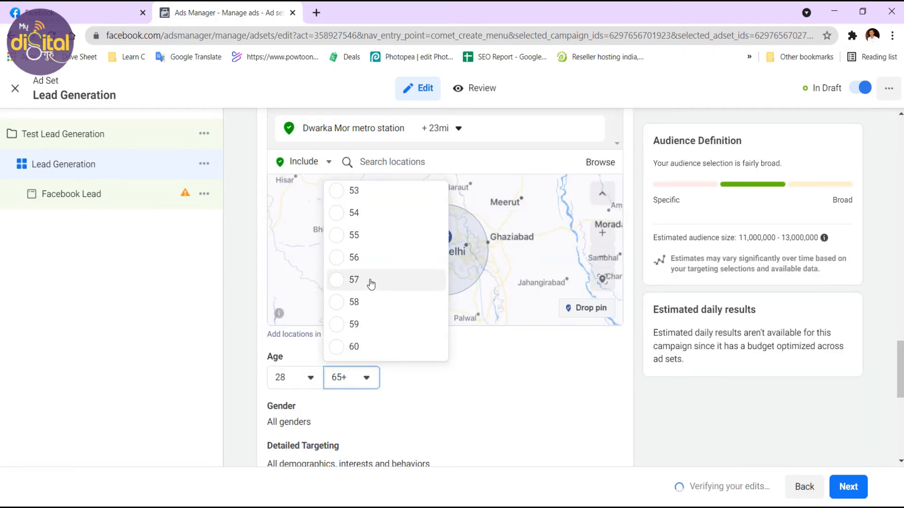
left_click(360, 257)
Open the audience's gender and detailed targeting settings for editing.
scroll(492, 393, "down", 2)
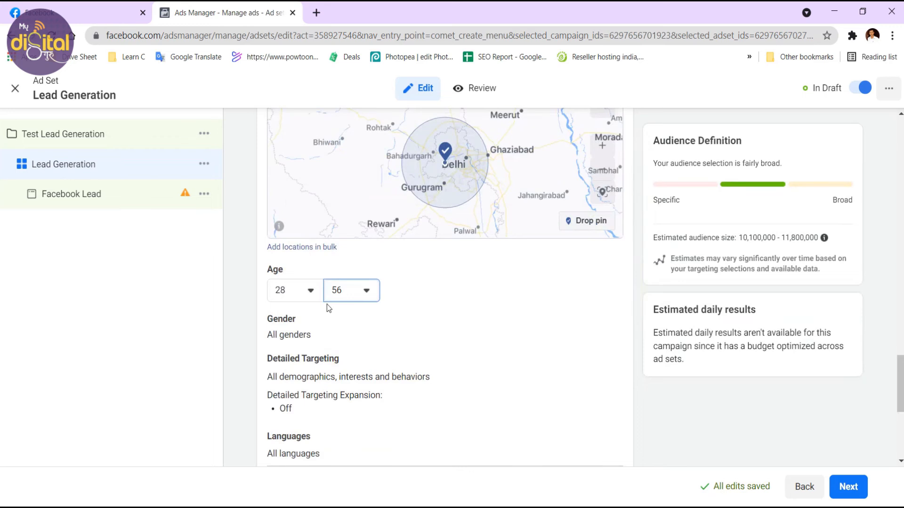
left_click(605, 322)
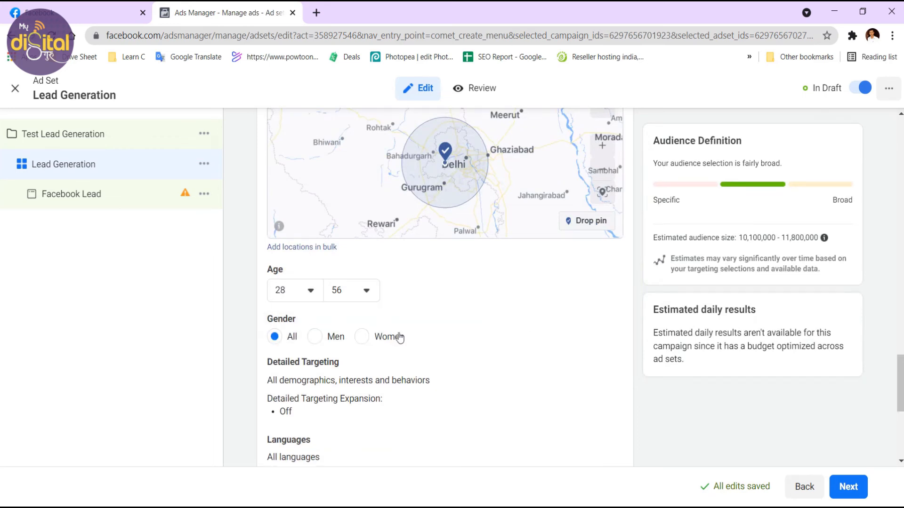
scroll(503, 324, "down", 2)
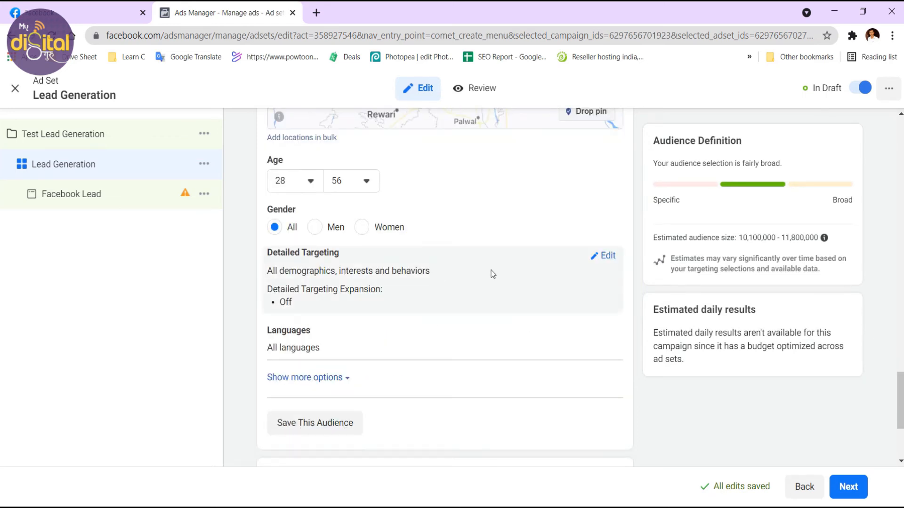
left_click(606, 255)
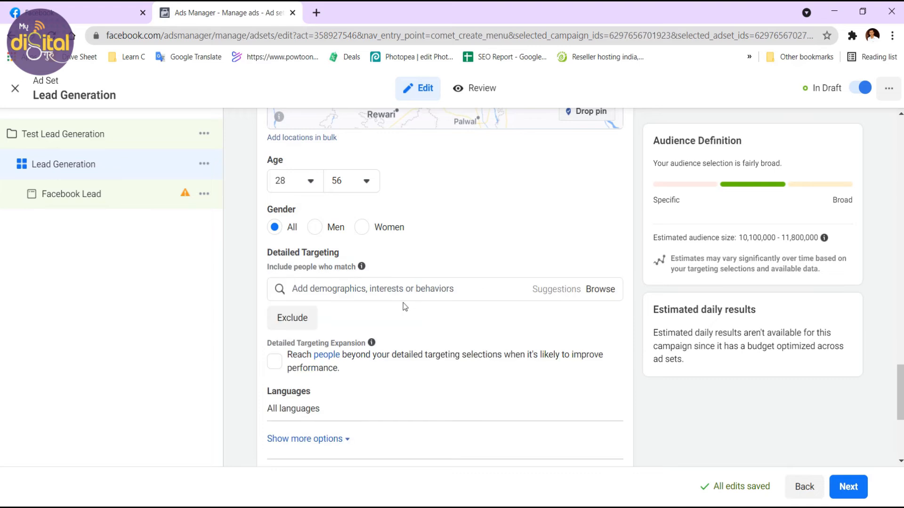
Try to find business among the detailed targeting demographics, interests and behaviors, then clear the search.
left_click(362, 290)
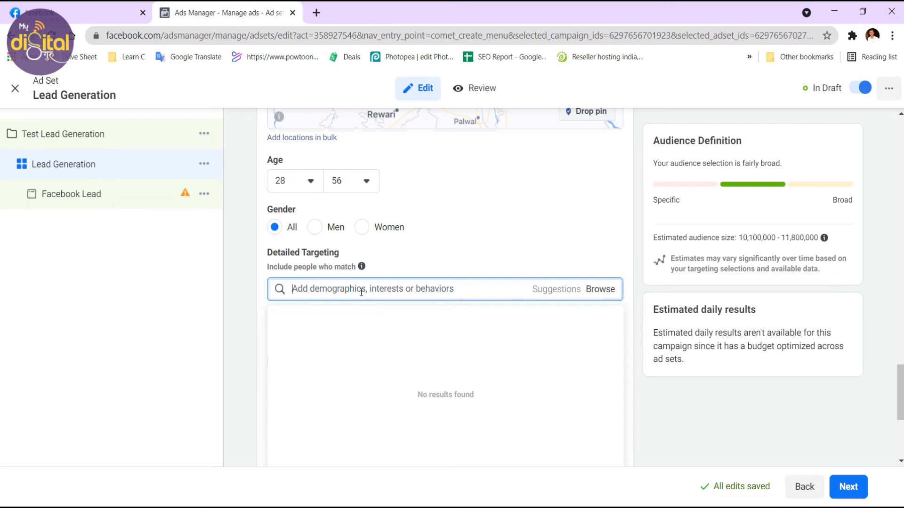
type("business")
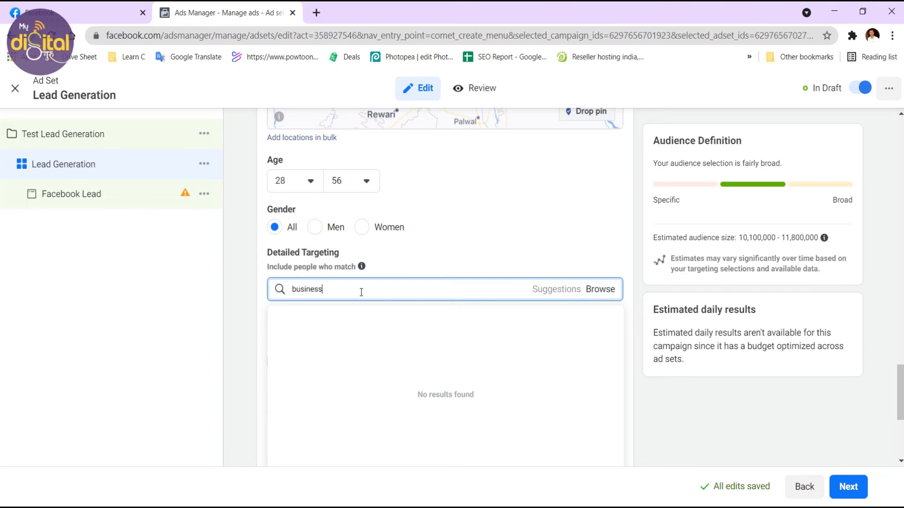
key("BackSpace")
key("BackSpace")
key("BackSpace")
key("BackSpace")
key("BackSpace")
key("BackSpace")
key("BackSpace")
type("usiness")
scroll(361, 292, "down", 2)
left_click(245, 270)
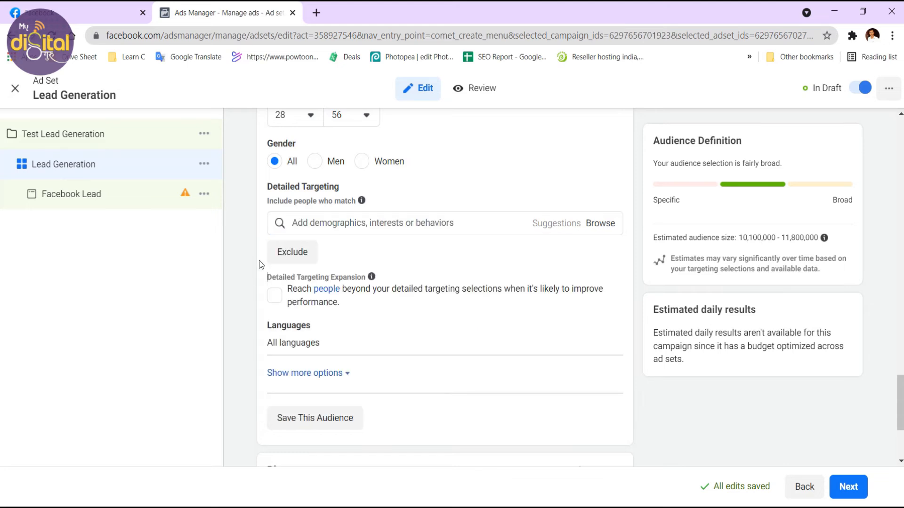
Find business in the detailed targeting options, add the Business interest to the audience, and close the suggestions.
left_click(478, 222)
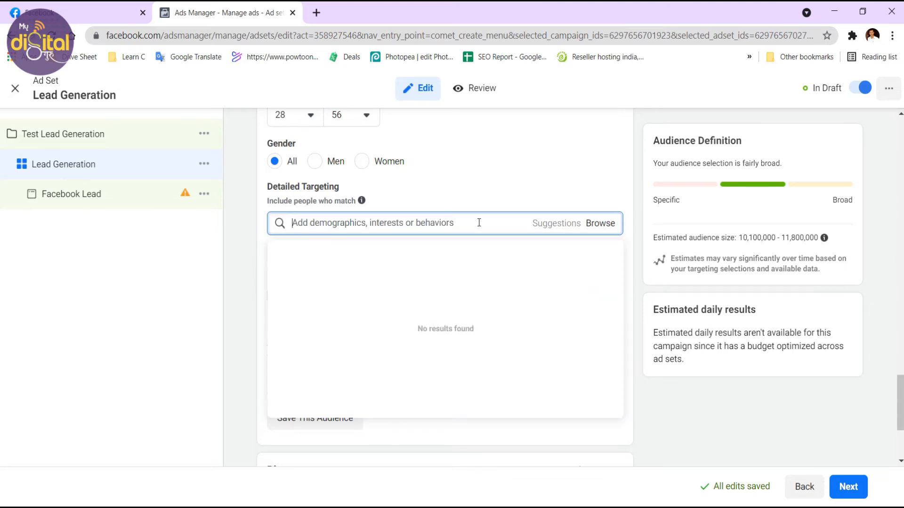
type("busin")
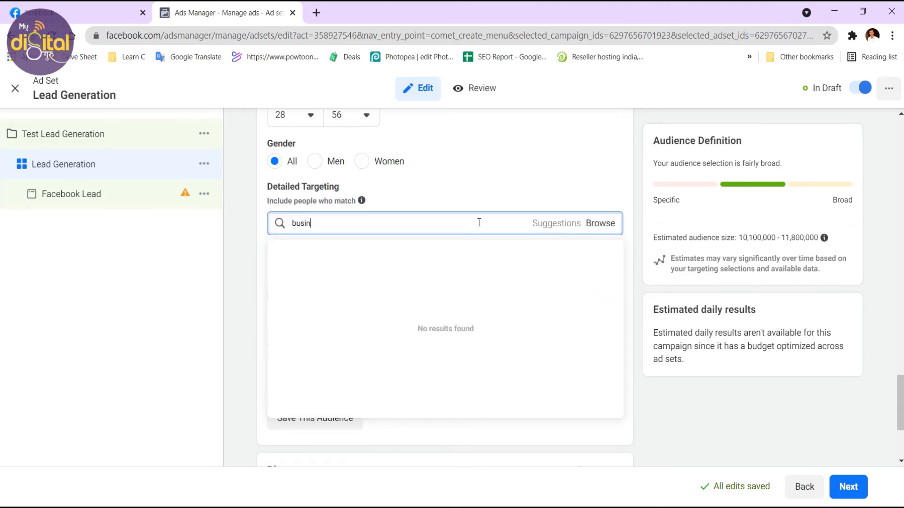
type("ess")
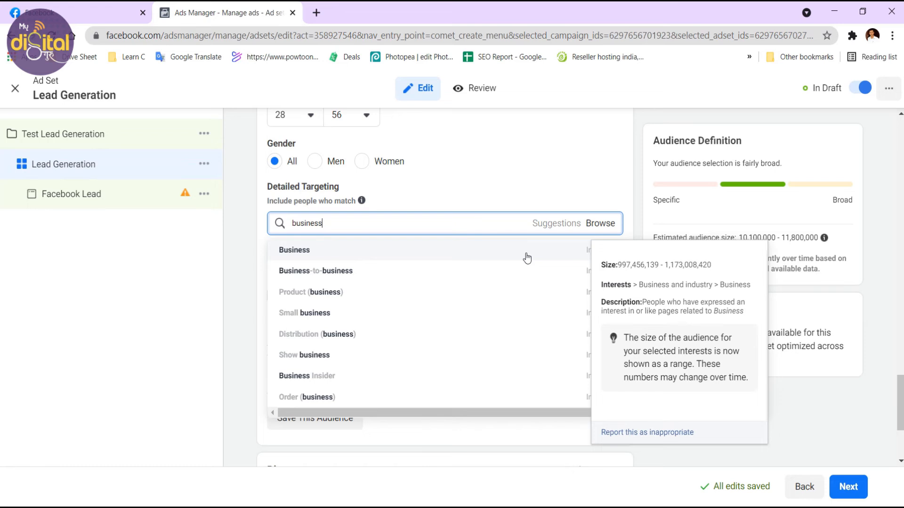
left_click_drag(384, 225, 293, 225)
left_click(368, 251)
scroll(617, 320, "down", 2)
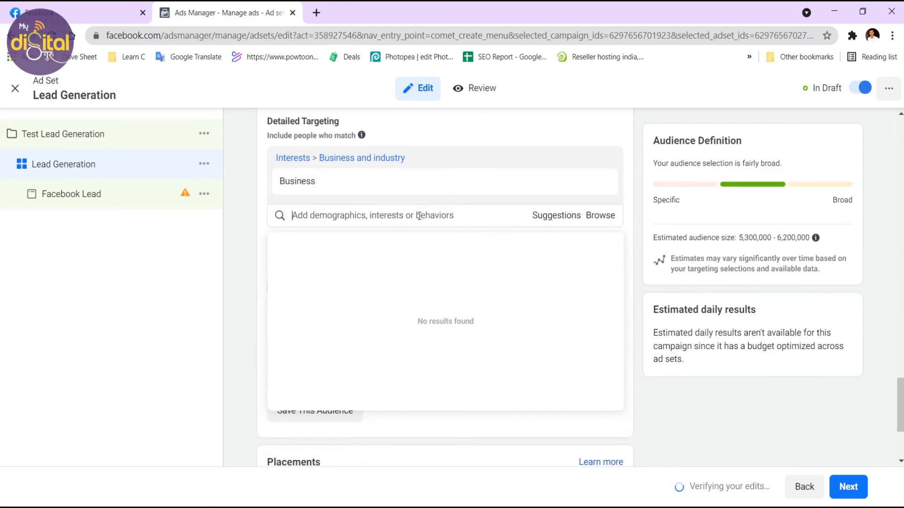
scroll(632, 354, "down", 5)
scroll(303, 212, "up", 4)
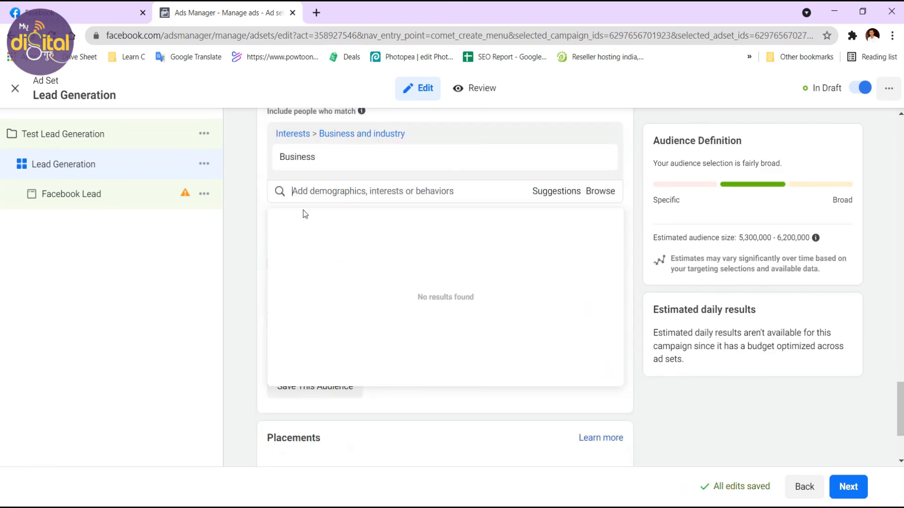
scroll(639, 398, "down", 3)
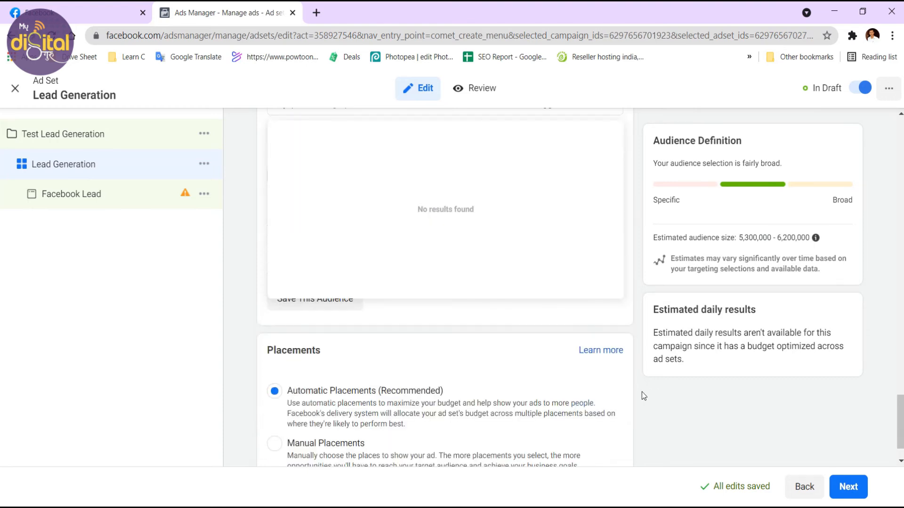
left_click(642, 392)
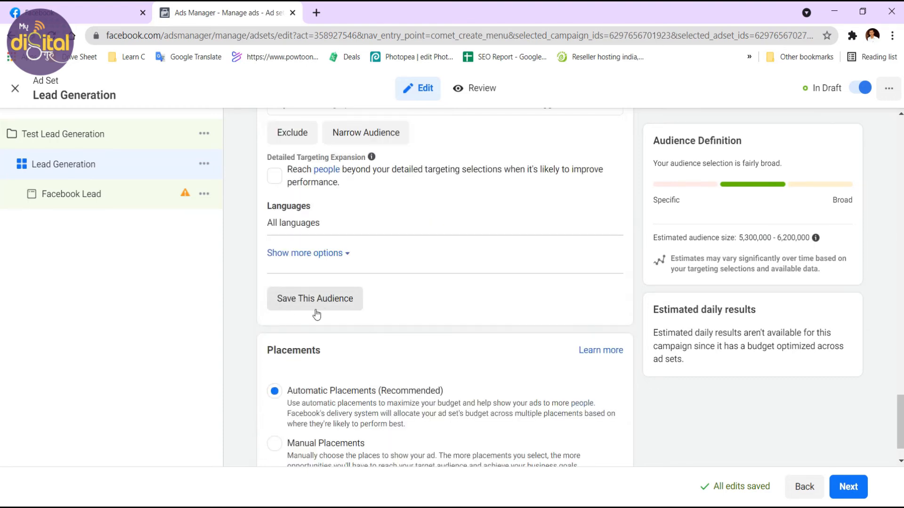
Review the audience settings and the Save Audience summary of location, age and interests, then cancel saving the audience.
scroll(394, 301, "up", 7)
scroll(394, 303, "up", 7)
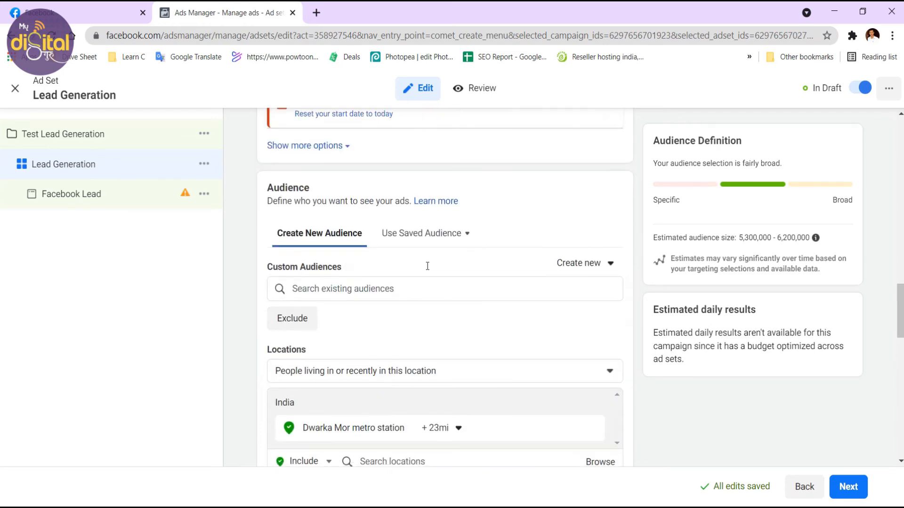
scroll(489, 353, "down", 9)
scroll(518, 340, "down", 7)
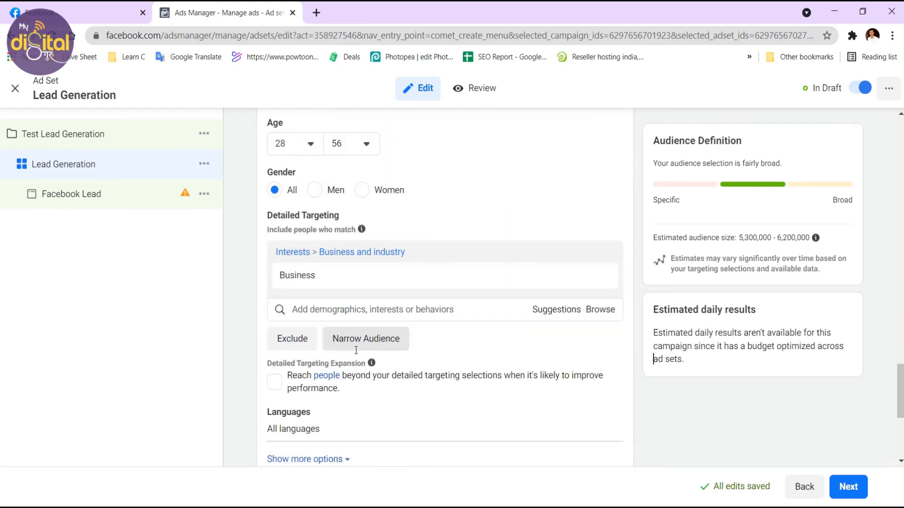
left_click(309, 281)
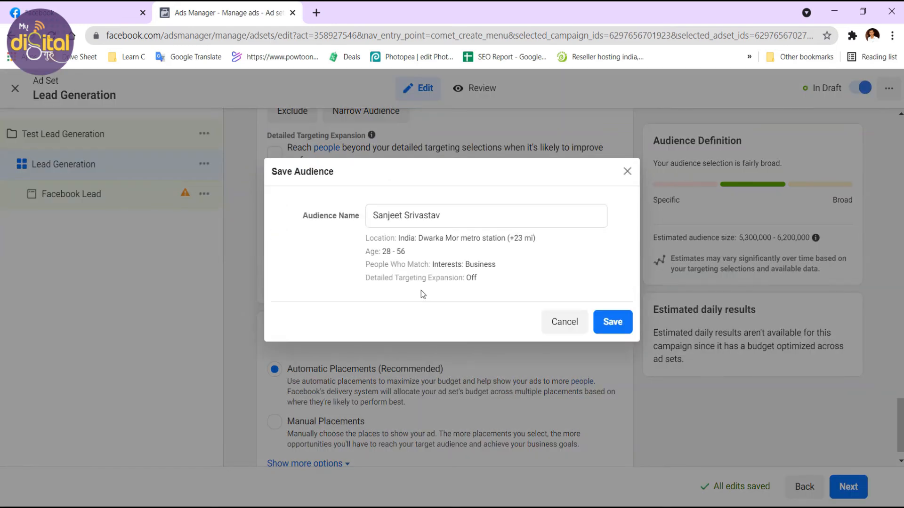
left_click(345, 218)
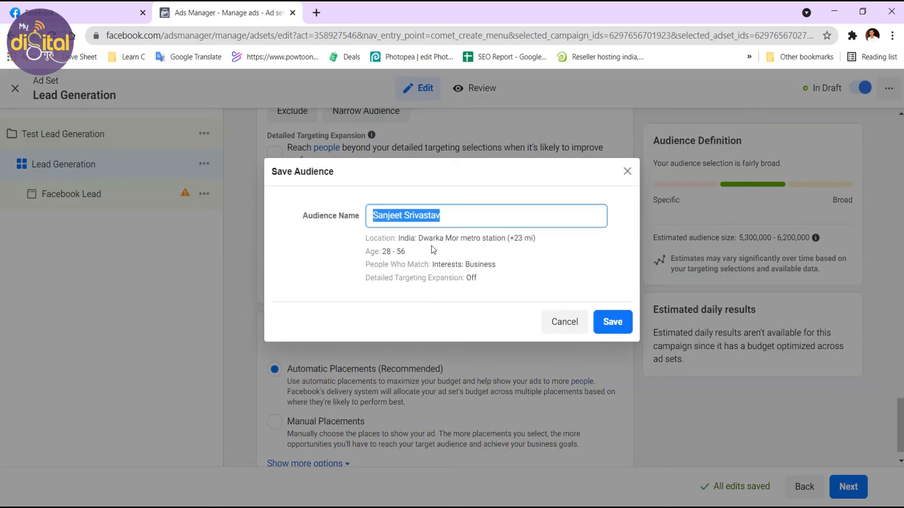
left_click_drag(411, 238, 535, 238)
left_click_drag(386, 252, 489, 287)
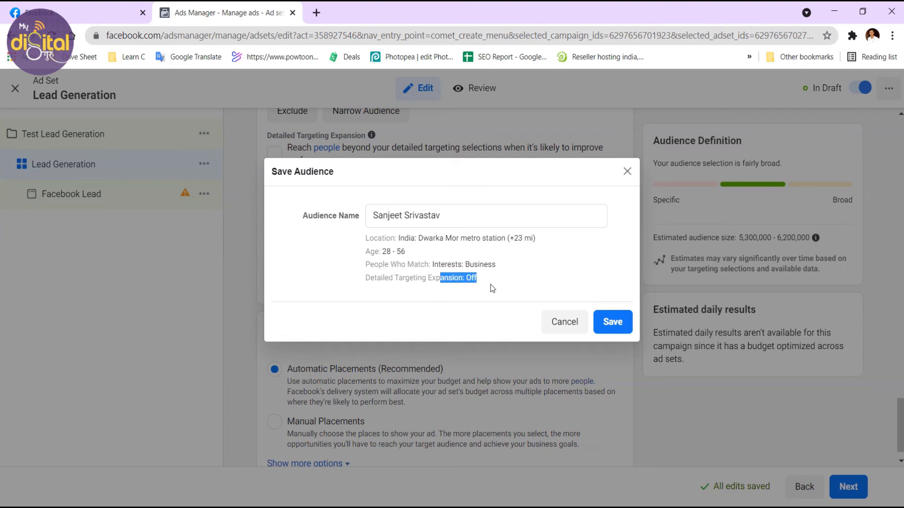
left_click(556, 325)
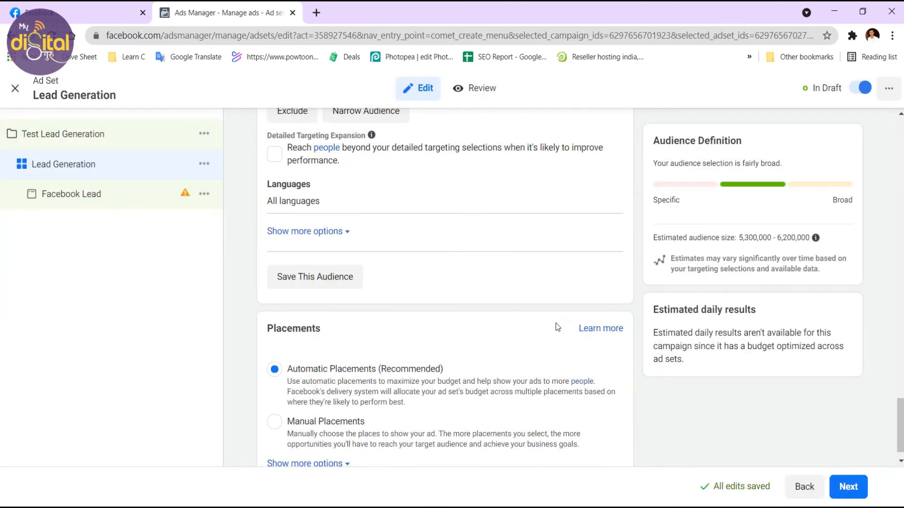
Switch the ad set to manual placements and examine its devices, platforms and feed placements.
scroll(423, 322, "down", 1)
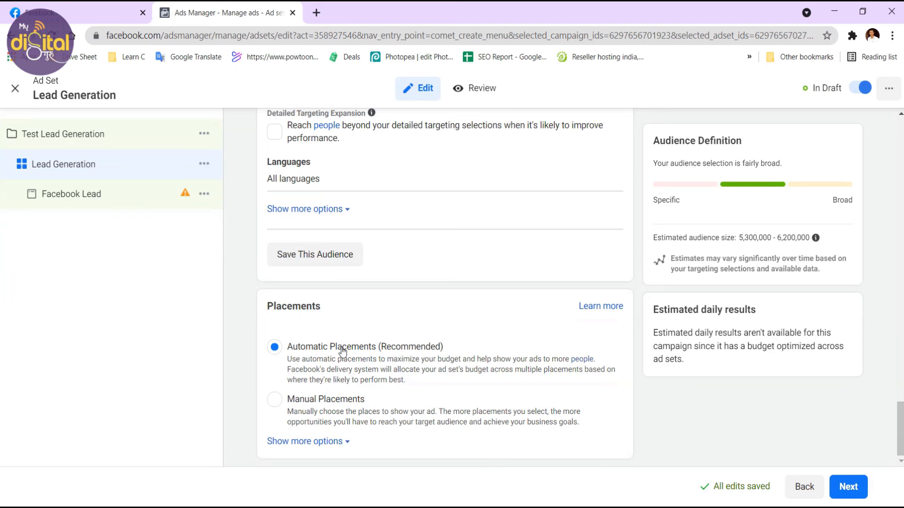
left_click(314, 401)
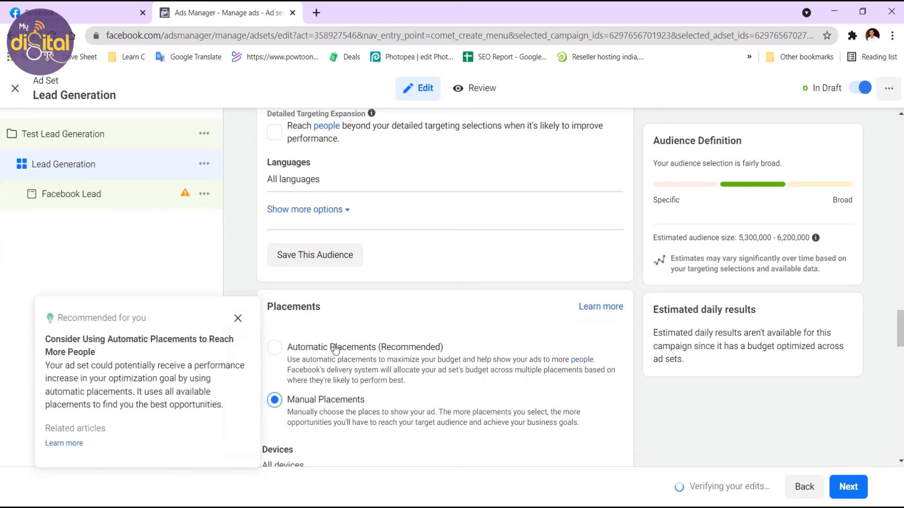
scroll(413, 326, "down", 3)
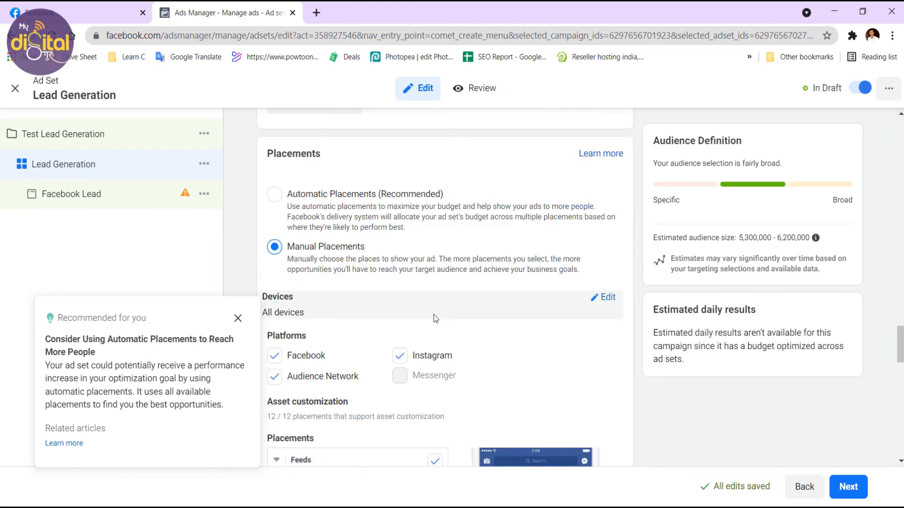
scroll(390, 346, "down", 1)
scroll(390, 346, "down", 1)
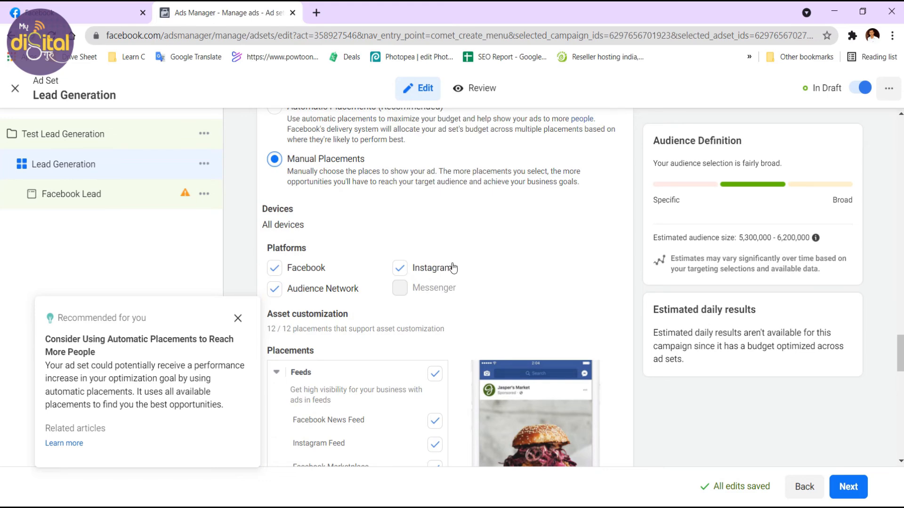
scroll(440, 274, "down", 3)
scroll(337, 263, "up", 4)
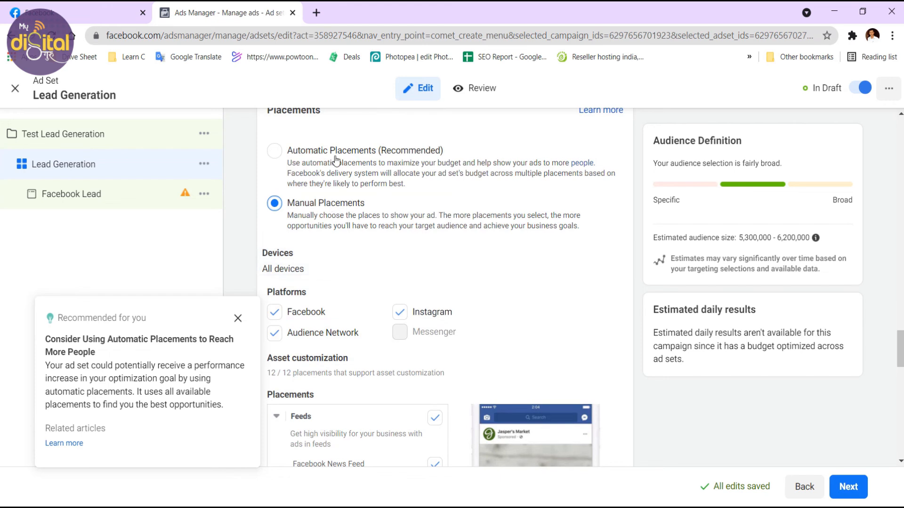
scroll(413, 193, "down", 3)
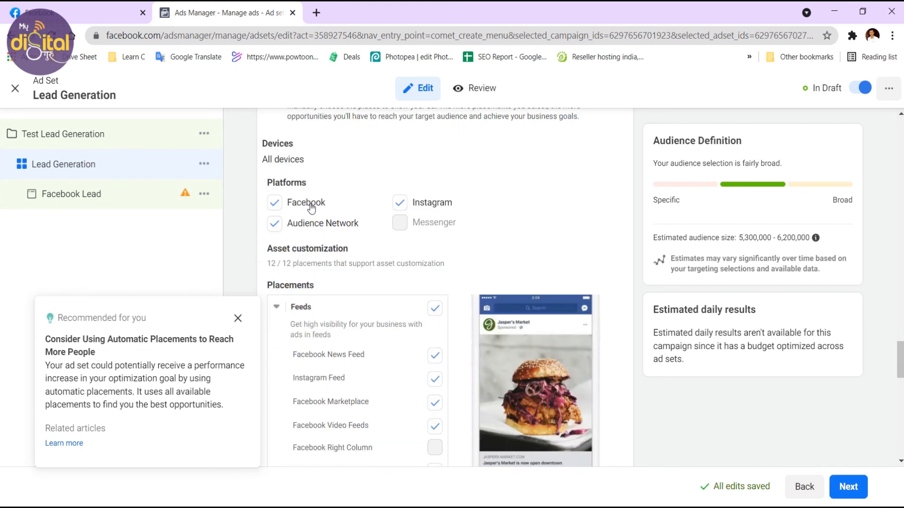
scroll(329, 233, "down", 1)
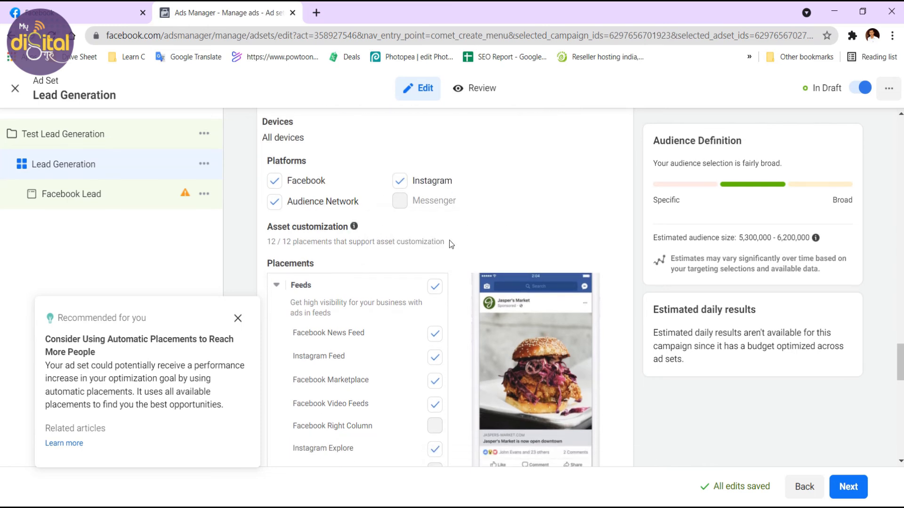
scroll(449, 242, "down", 2)
scroll(448, 243, "down", 1)
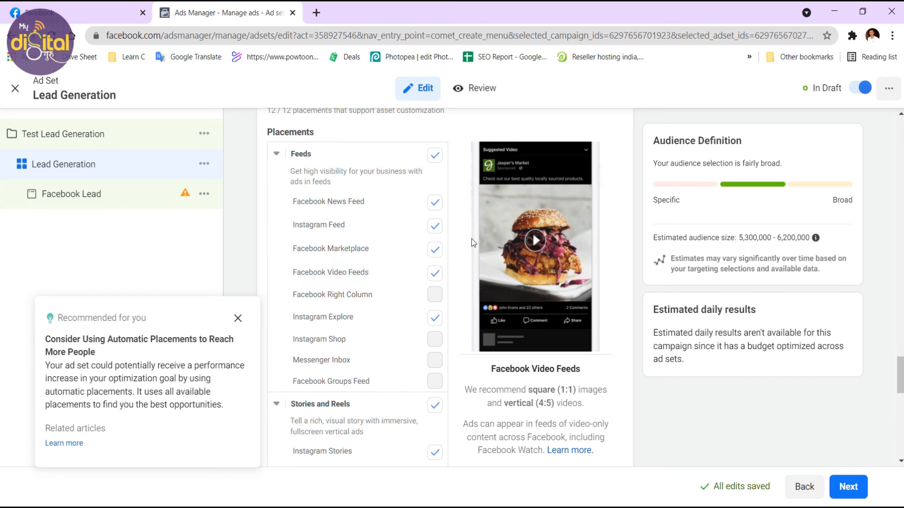
Exclude Facebook News Feed from the manual placements and look through the remaining placement categories.
left_click(435, 209)
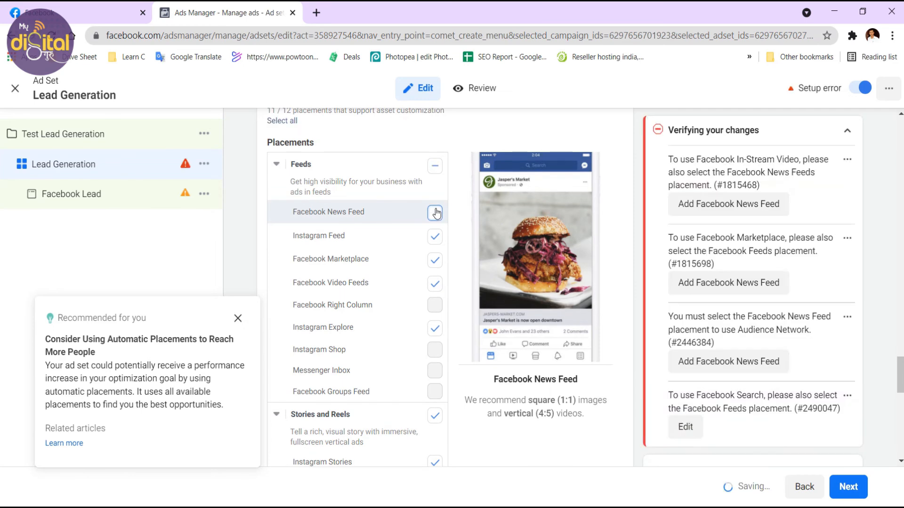
scroll(446, 275, "down", 5)
scroll(446, 289, "down", 7)
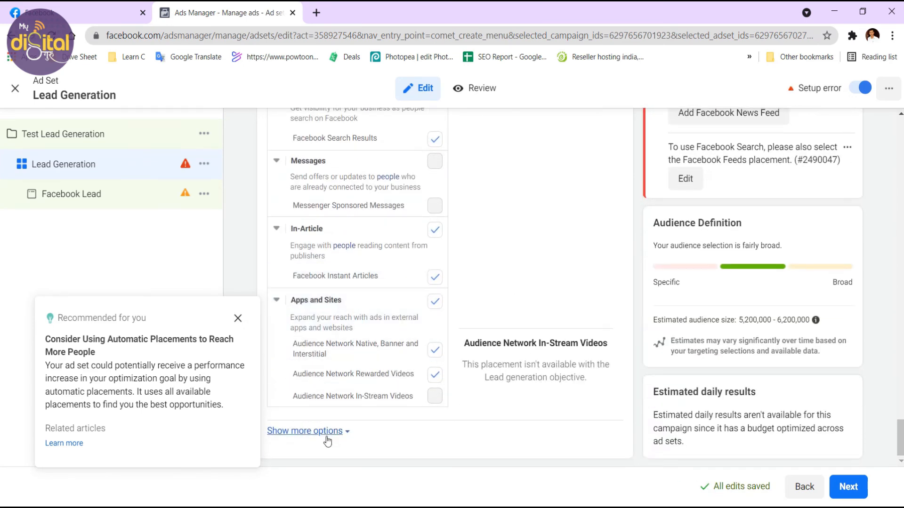
scroll(395, 386, "up", 4)
scroll(410, 357, "up", 15)
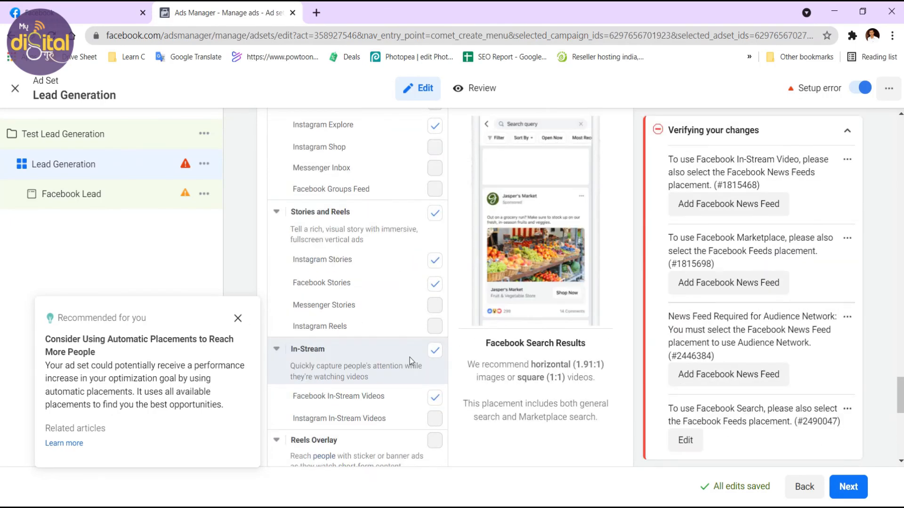
scroll(462, 337, "down", 10)
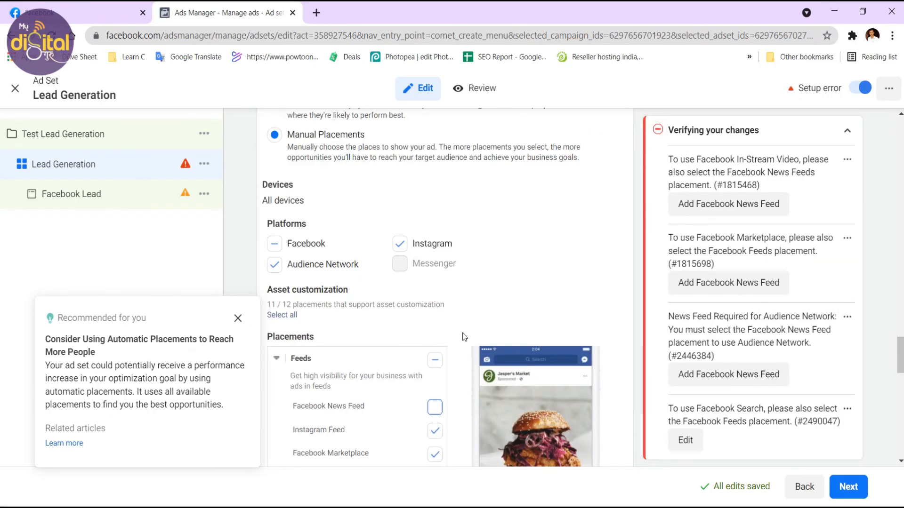
Switch the ad set back to automatic placements.
scroll(464, 336, "up", 9)
scroll(464, 337, "up", 1)
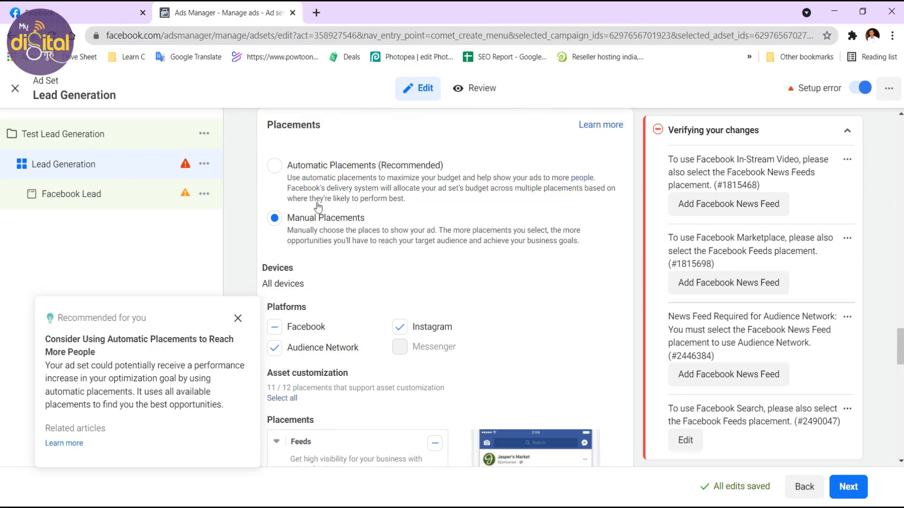
left_click(326, 177)
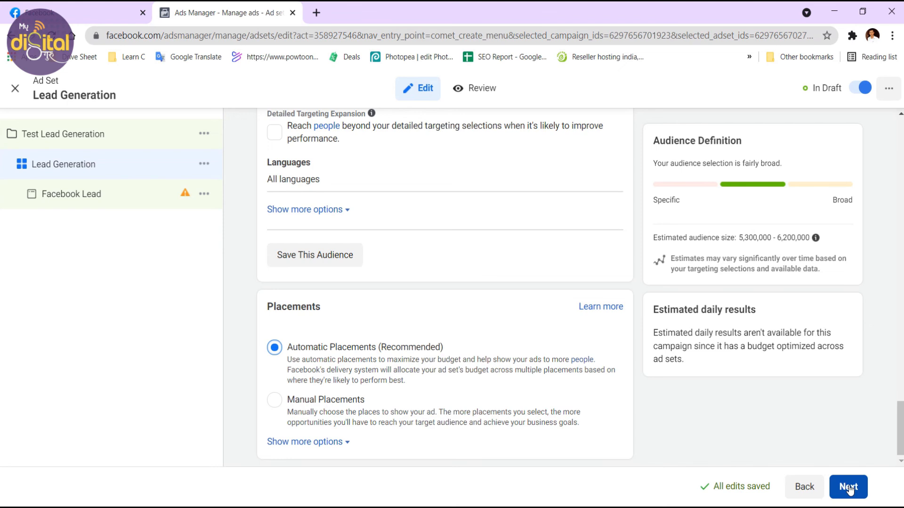
Review the audience location, the Facebook Lead ad, and the Lead Generation ad set's estimated audience size and delivery settings.
scroll(544, 355, "up", 12)
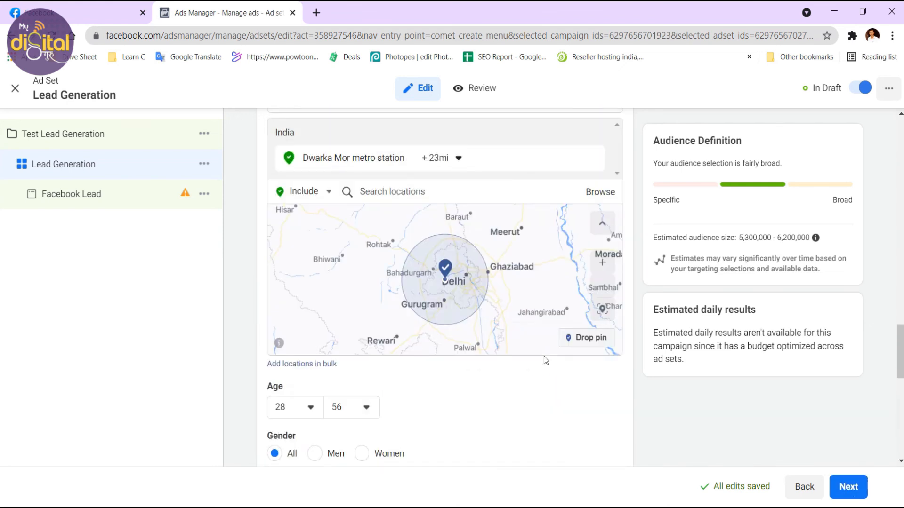
scroll(471, 280, "up", 2)
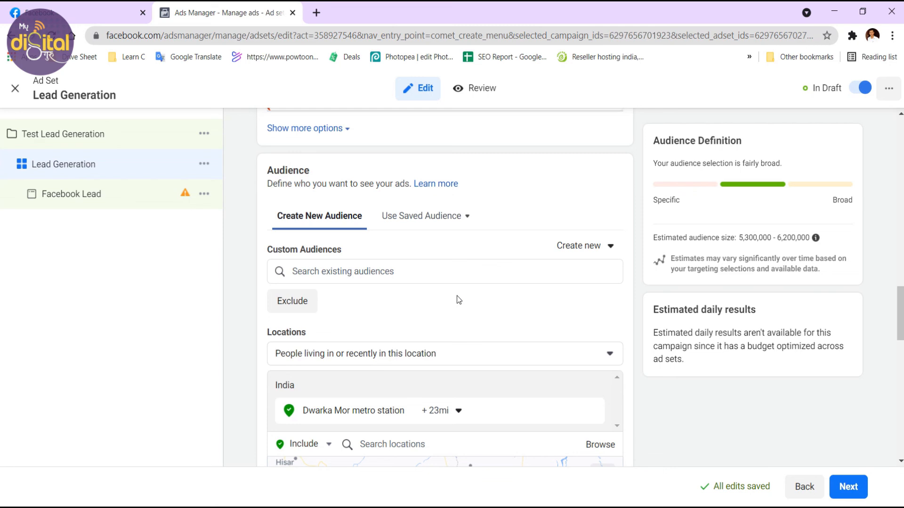
left_click(115, 195)
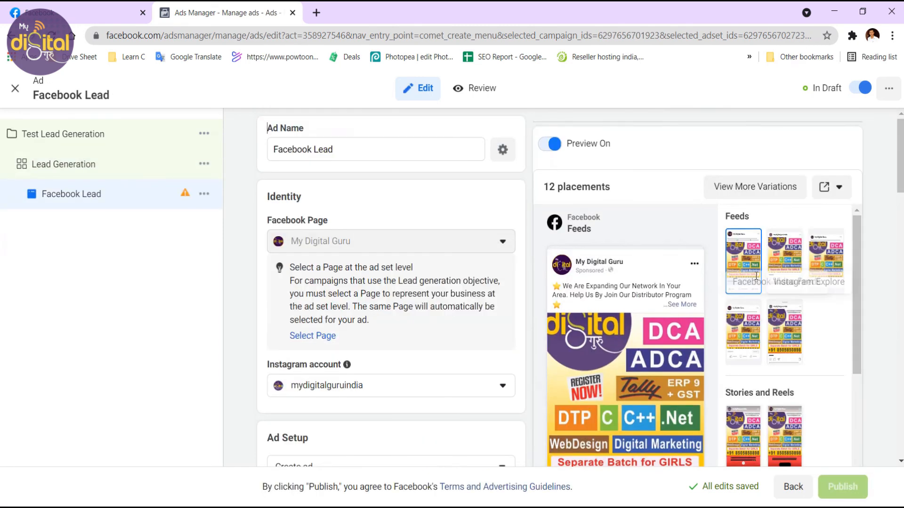
left_click(71, 171)
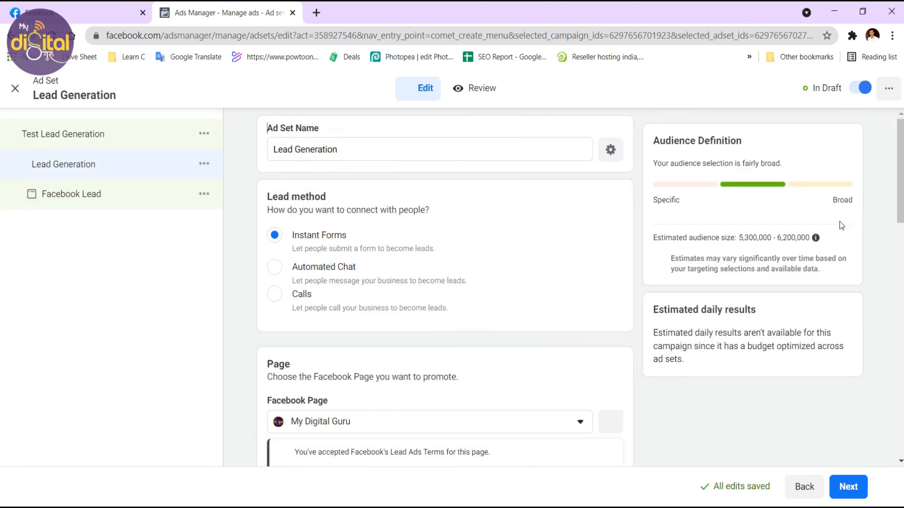
left_click_drag(738, 238, 809, 238)
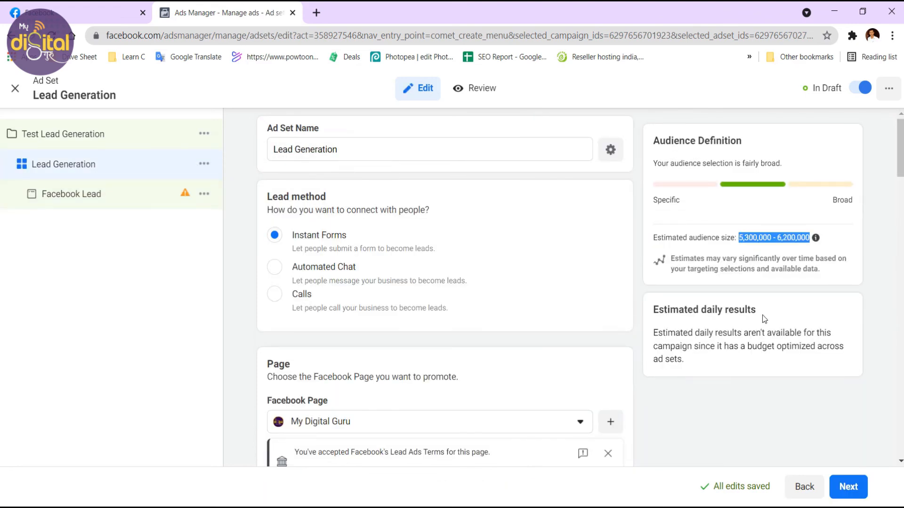
scroll(763, 316, "down", 1)
scroll(763, 316, "down", 2)
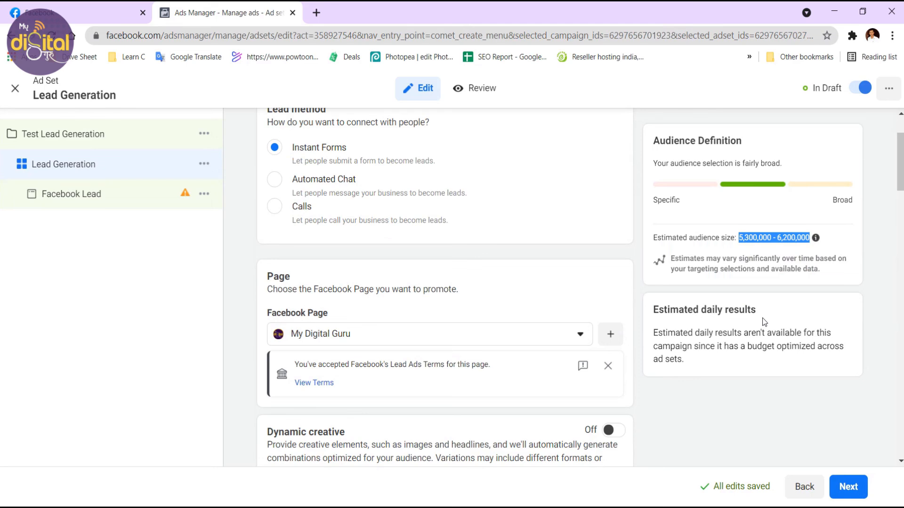
scroll(527, 325, "down", 5)
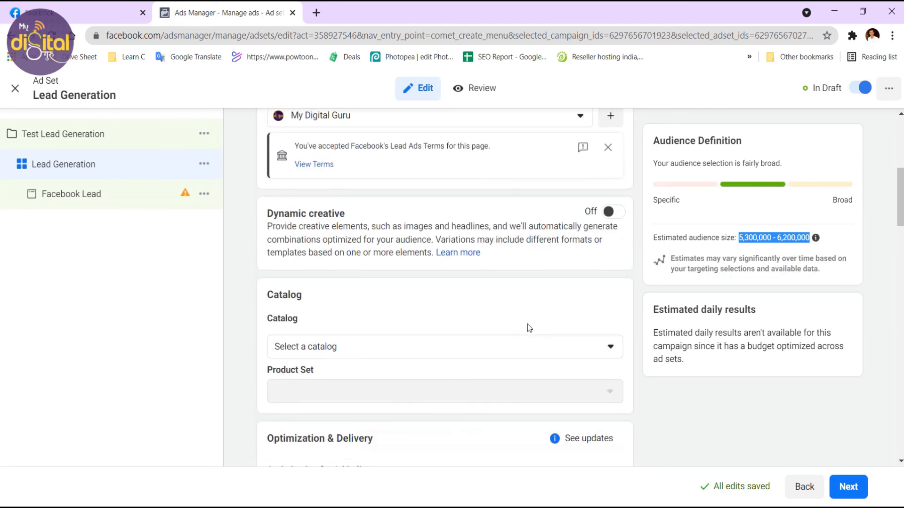
scroll(526, 326, "down", 2)
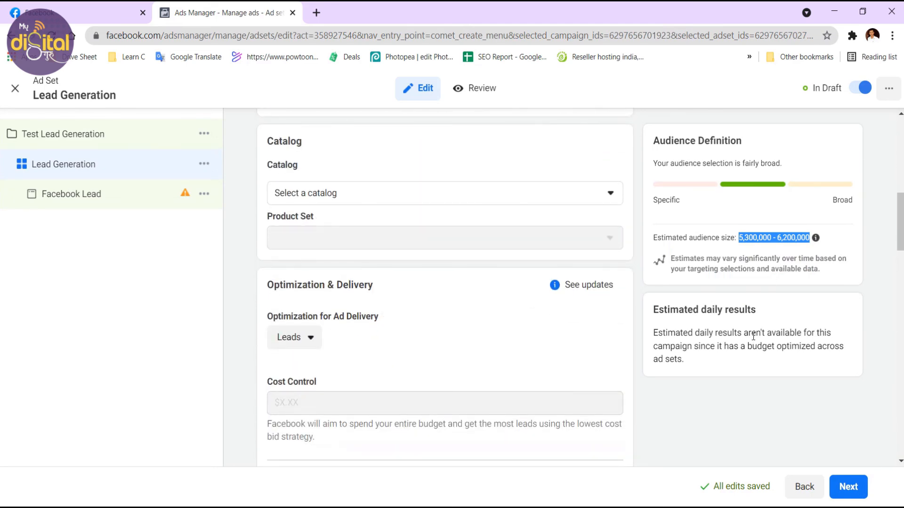
scroll(756, 334, "up", 10)
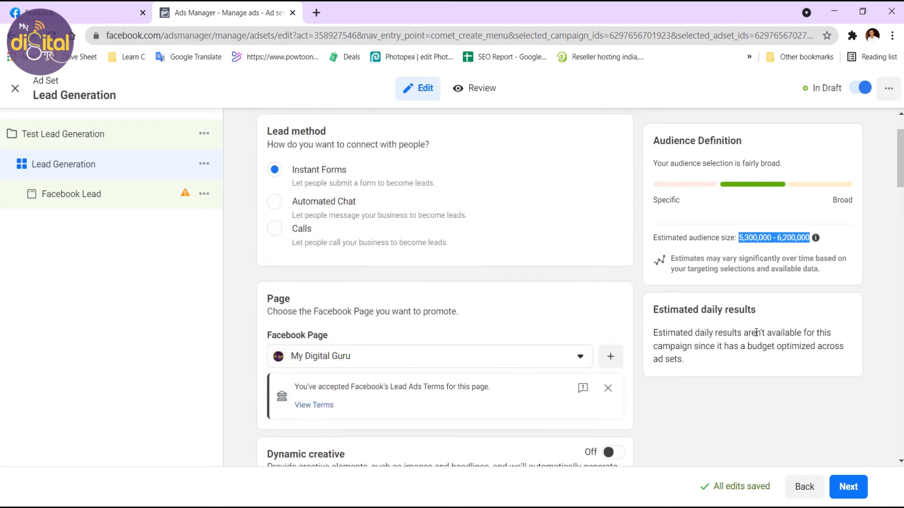